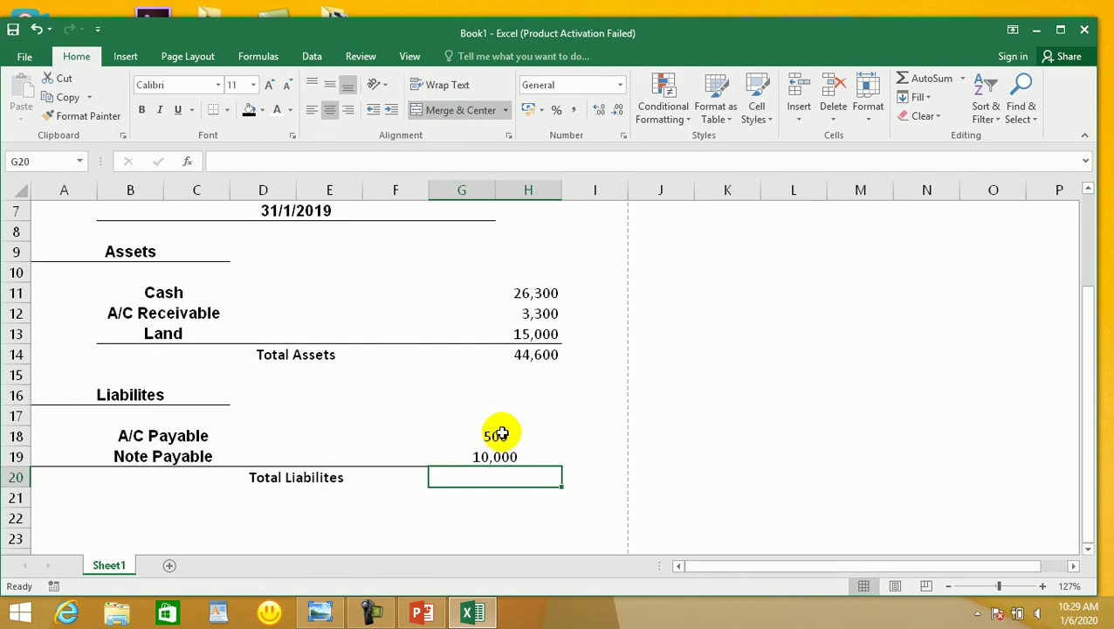
# Total the liabilities in G20 with a SUM of G18:H19 and make the result bold
pyautogui.write('=Sum')
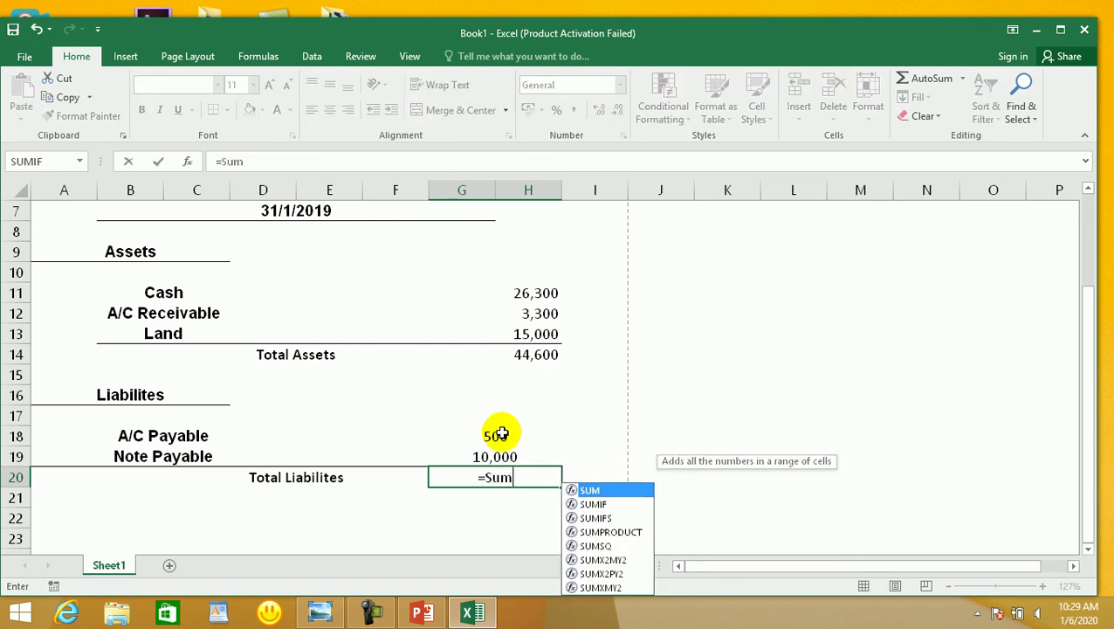
pyautogui.write('(')
pyautogui.moveTo(502, 430); pyautogui.dragTo(499, 453)
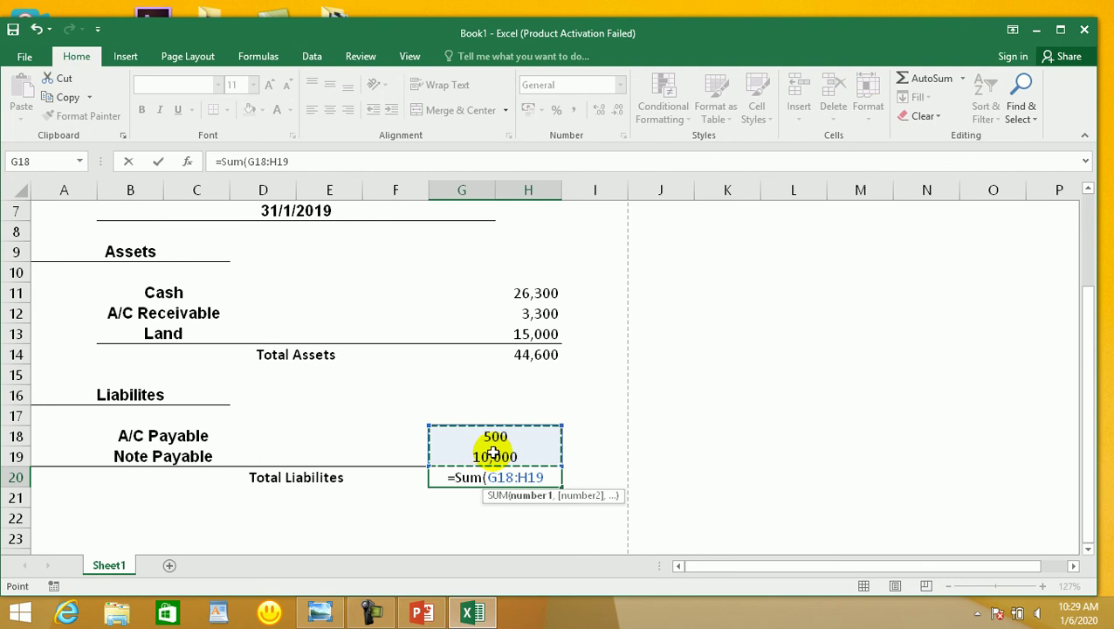
pyautogui.press('Return')
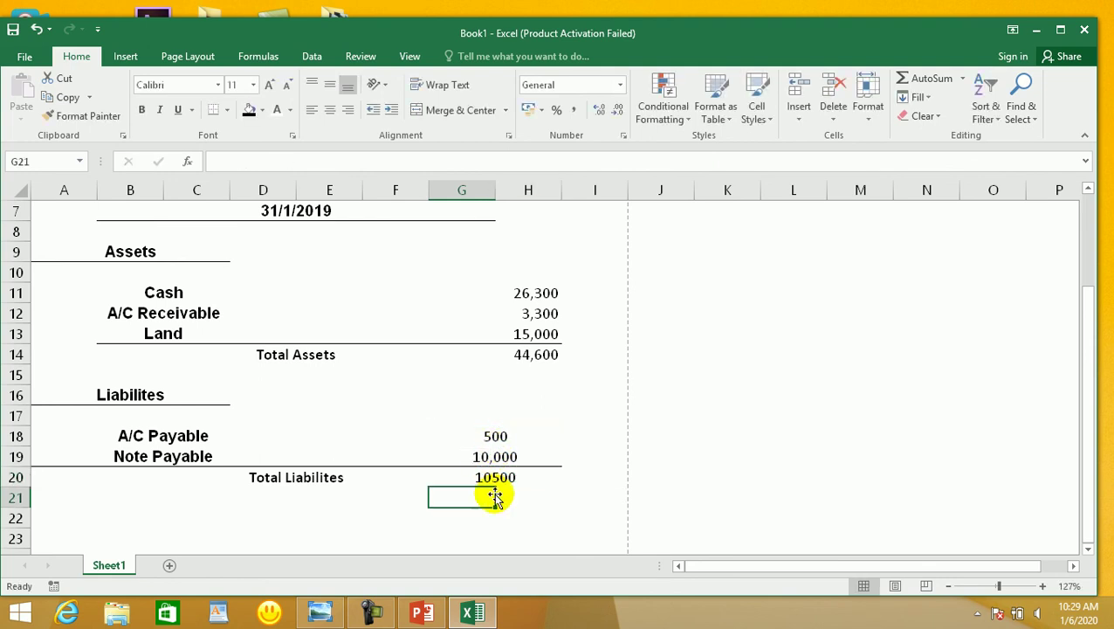
pyautogui.click(504, 475)
pyautogui.click(141, 109)
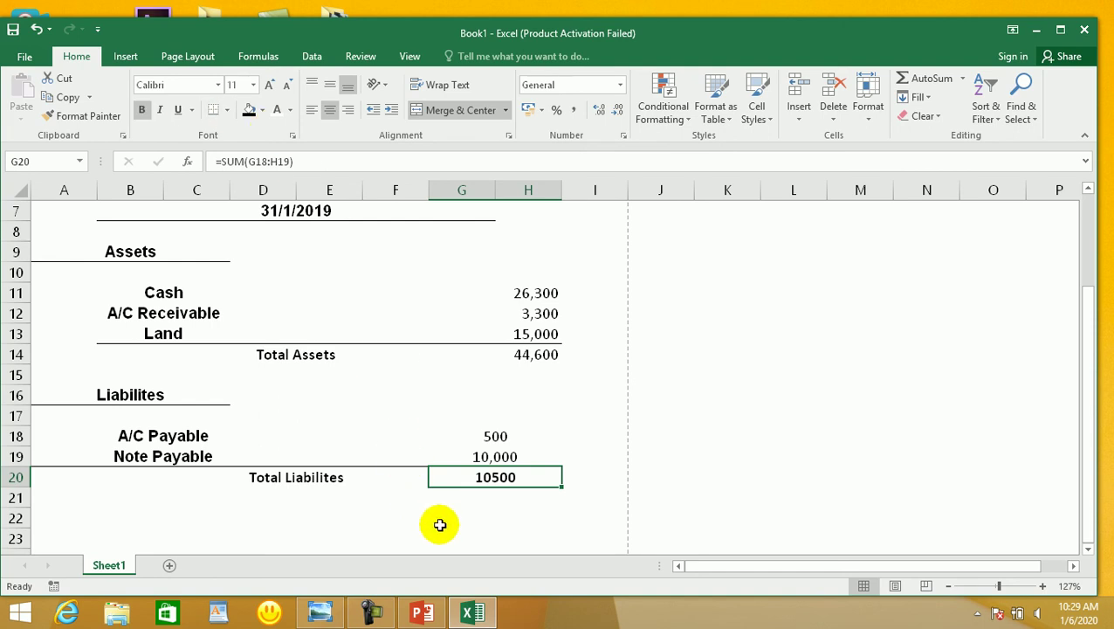
# Switch to the balan.JPG reference image in Photo Viewer and examine its liabilities amounts and their currency signs against the worksheet
pyautogui.click(319, 611)
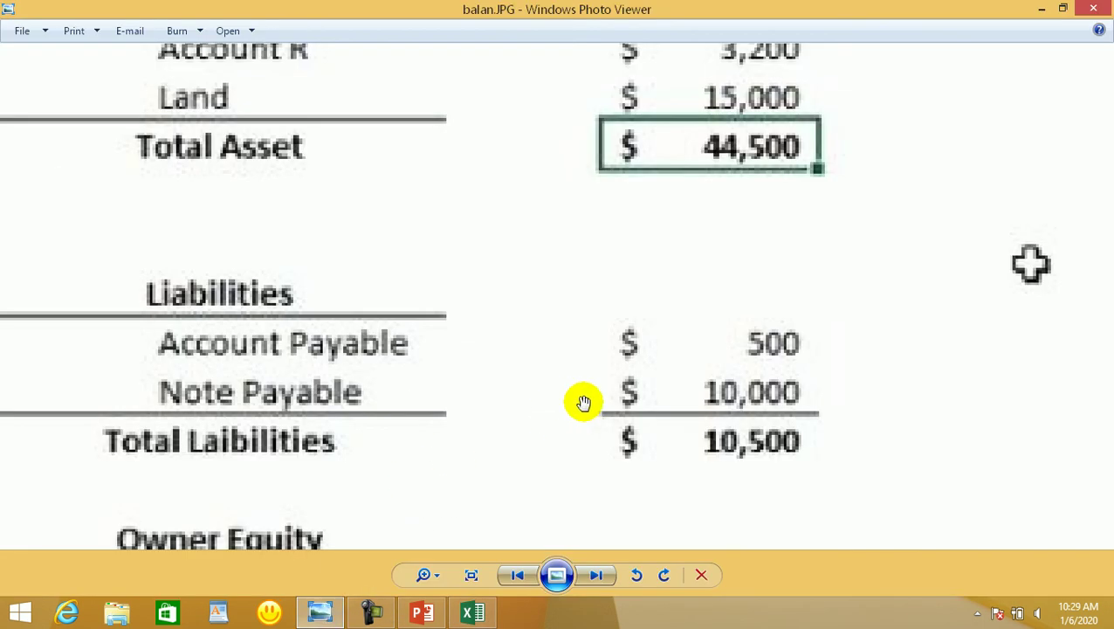
pyautogui.moveTo(589, 440); pyautogui.dragTo(592, 216)
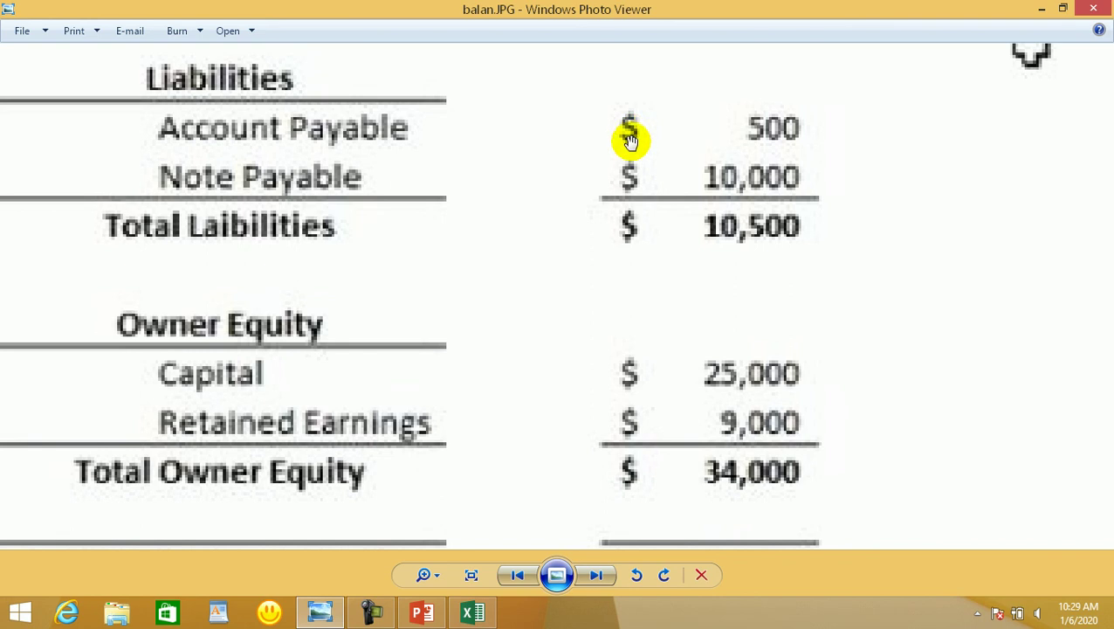
pyautogui.moveTo(611, 278); pyautogui.dragTo(623, 485)
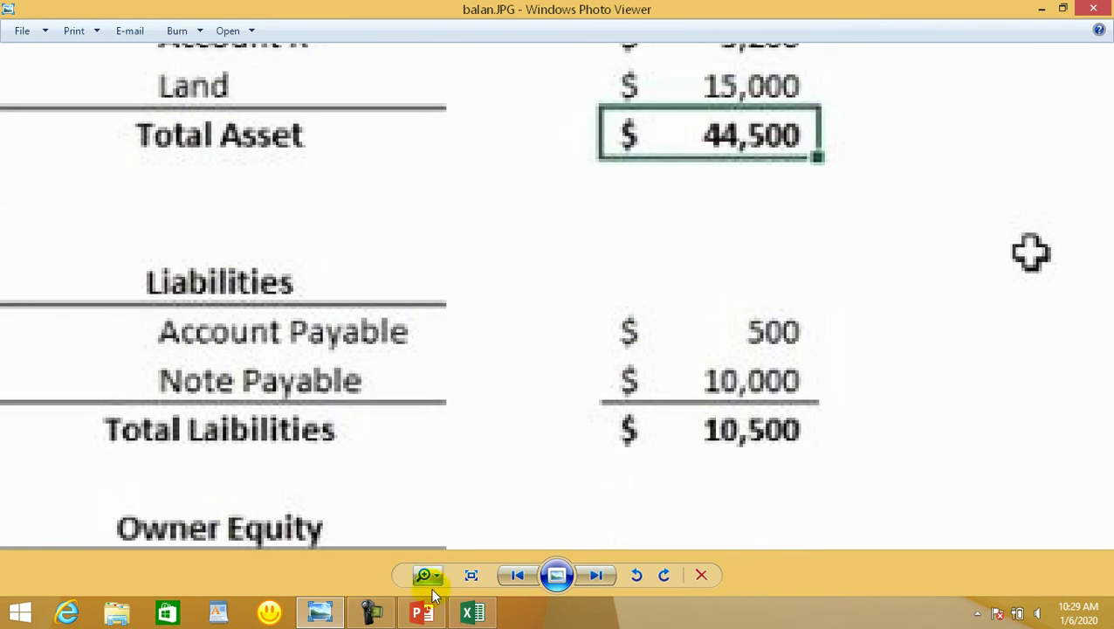
pyautogui.click(322, 611)
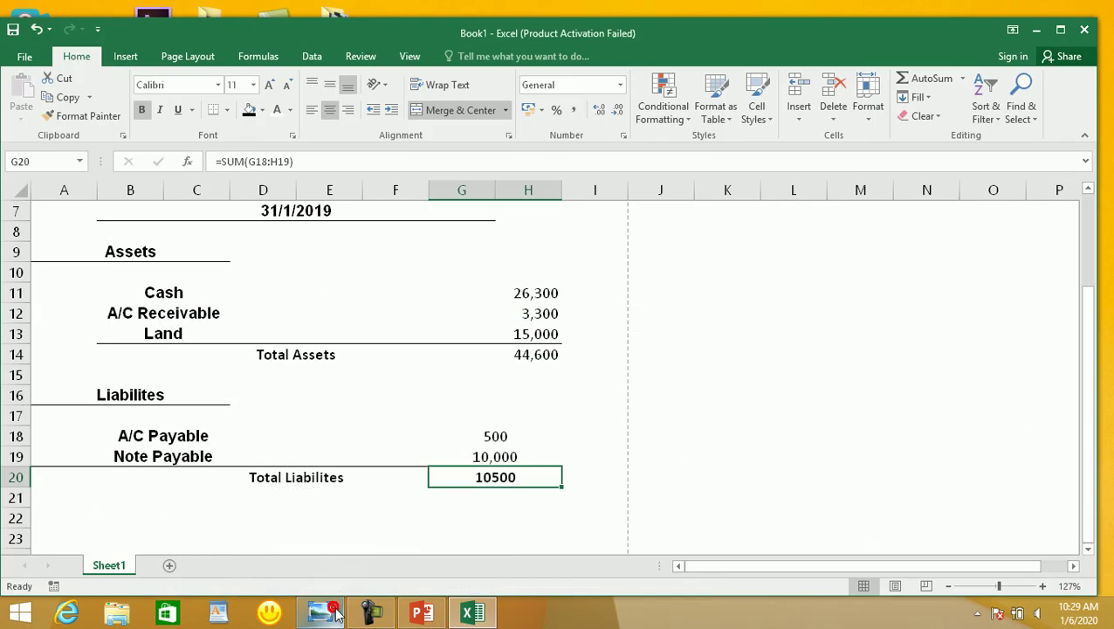
pyautogui.click(493, 453)
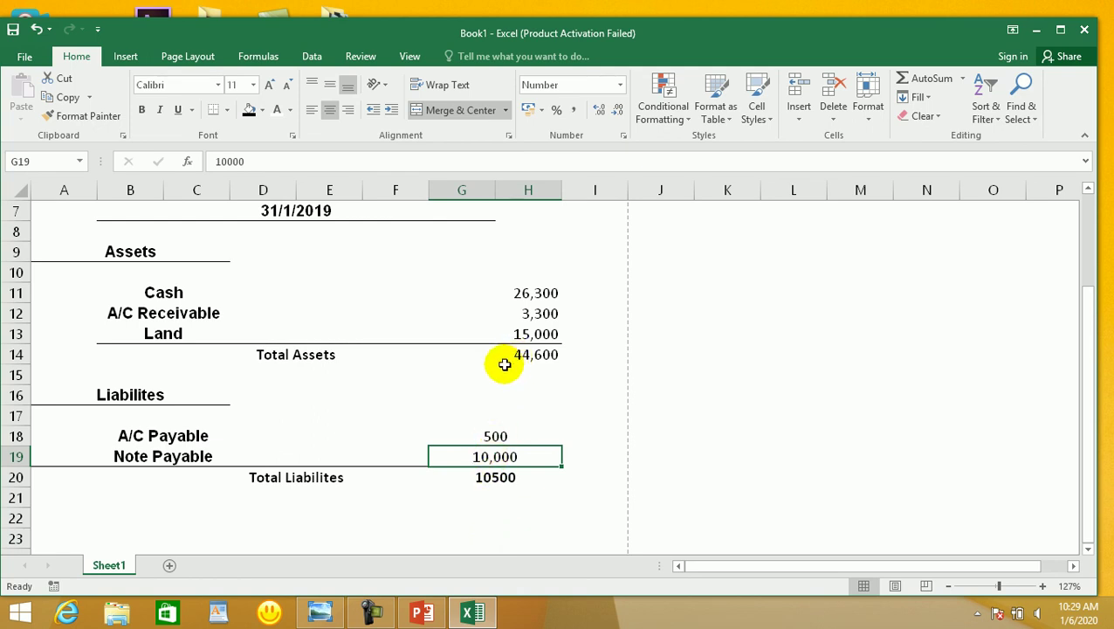
pyautogui.click(320, 612)
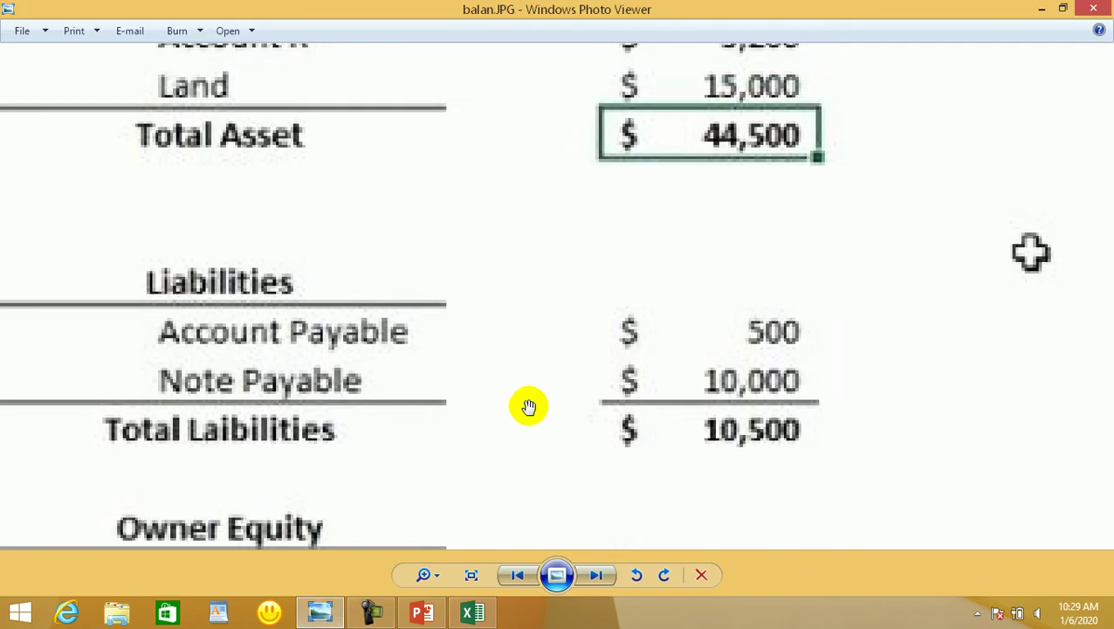
pyautogui.scroll(5, 637, 331)
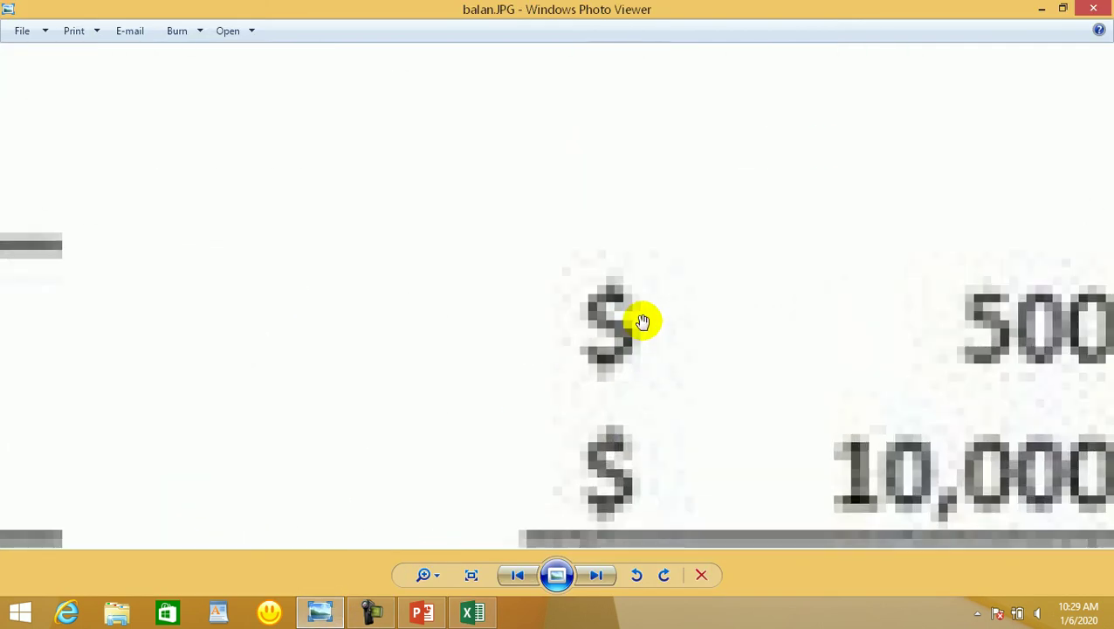
pyautogui.scroll(-5, 643, 322)
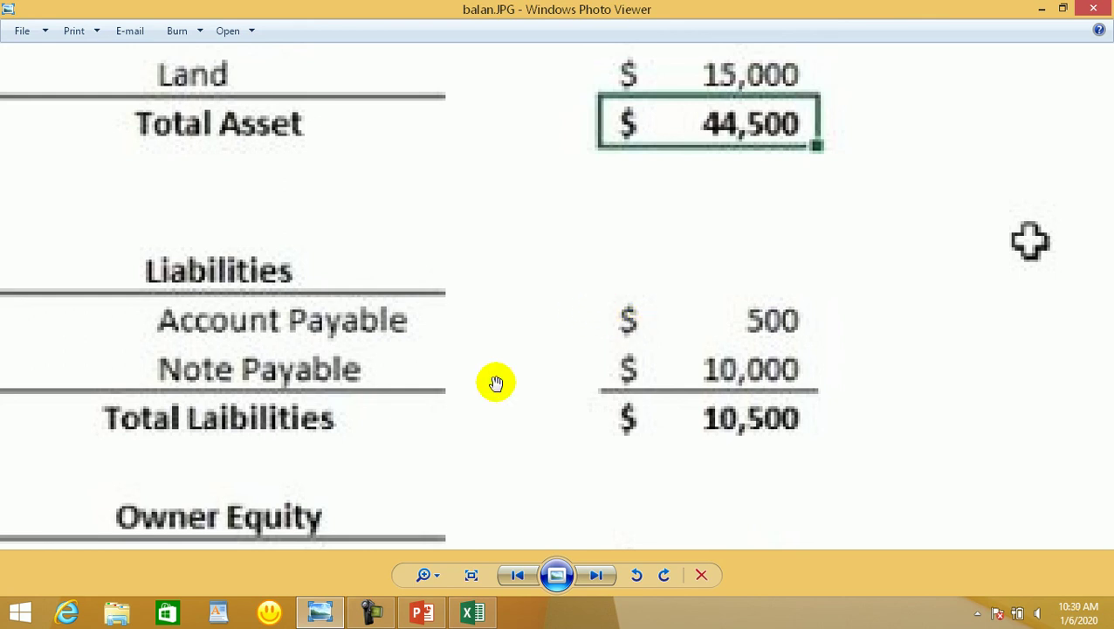
# Minimize the open windows and open the Region settings in the Control Panel
pyautogui.click(1040, 8)
pyautogui.click(1026, 9)
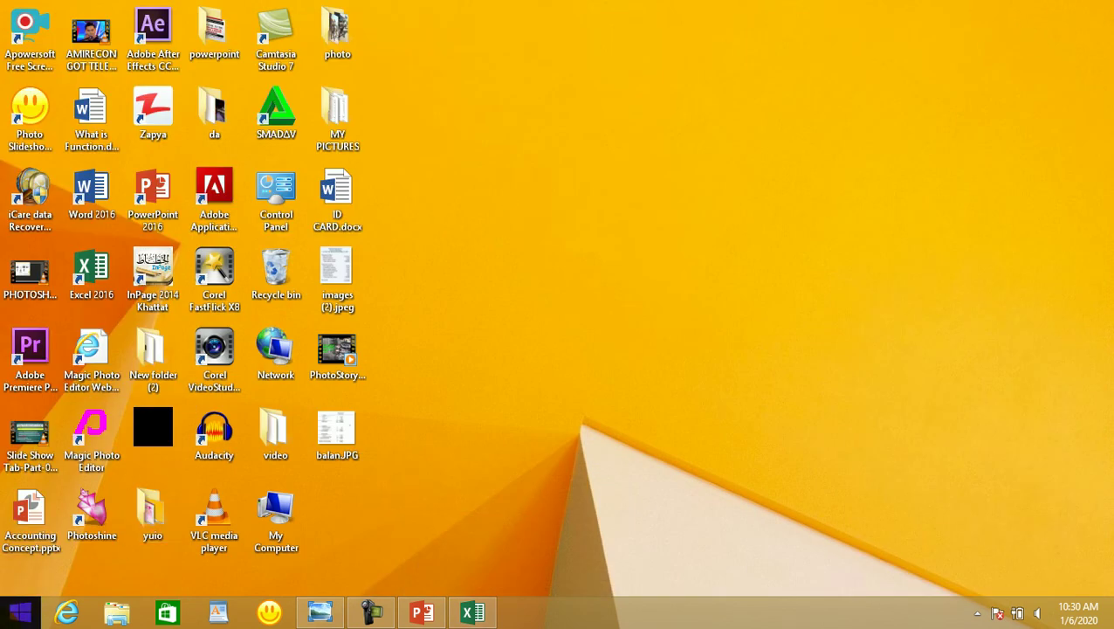
pyautogui.rightClick(19, 611)
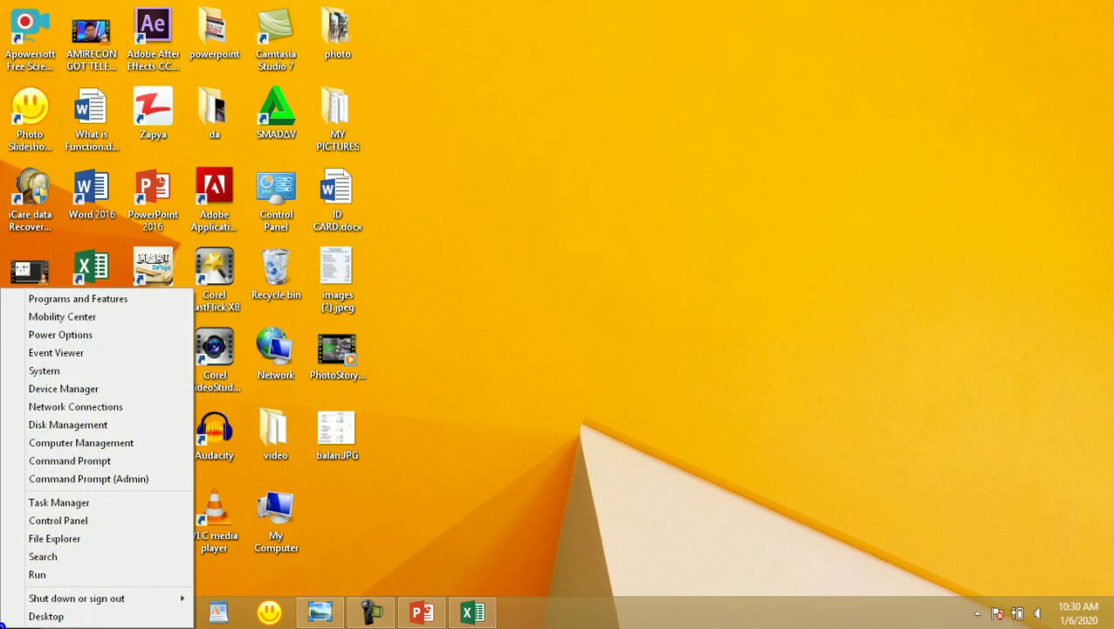
pyautogui.click(57, 521)
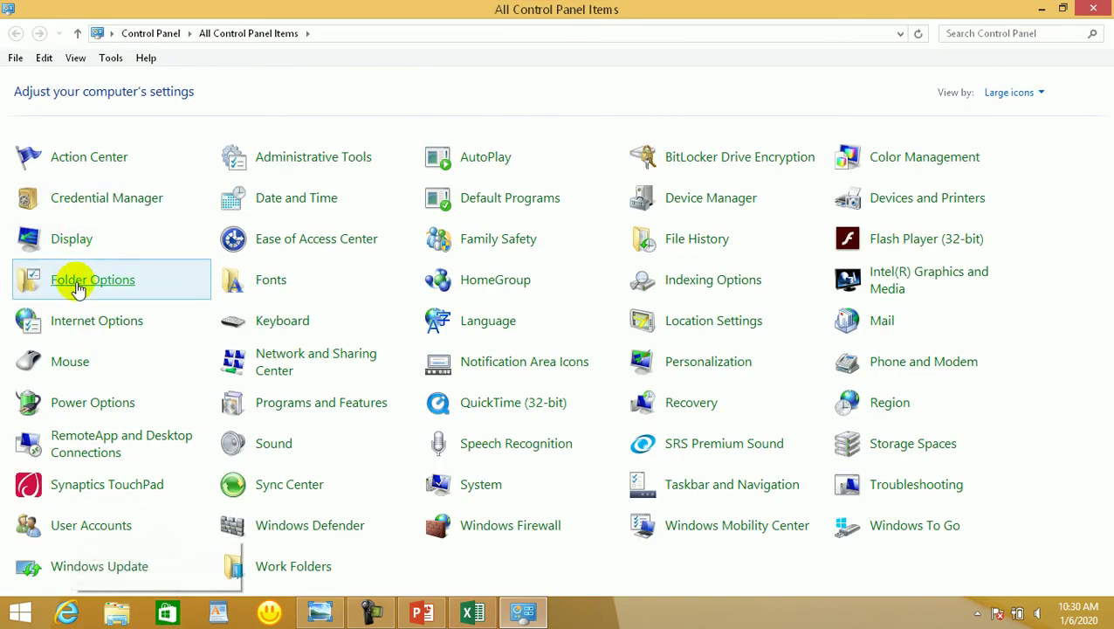
pyautogui.click(79, 287)
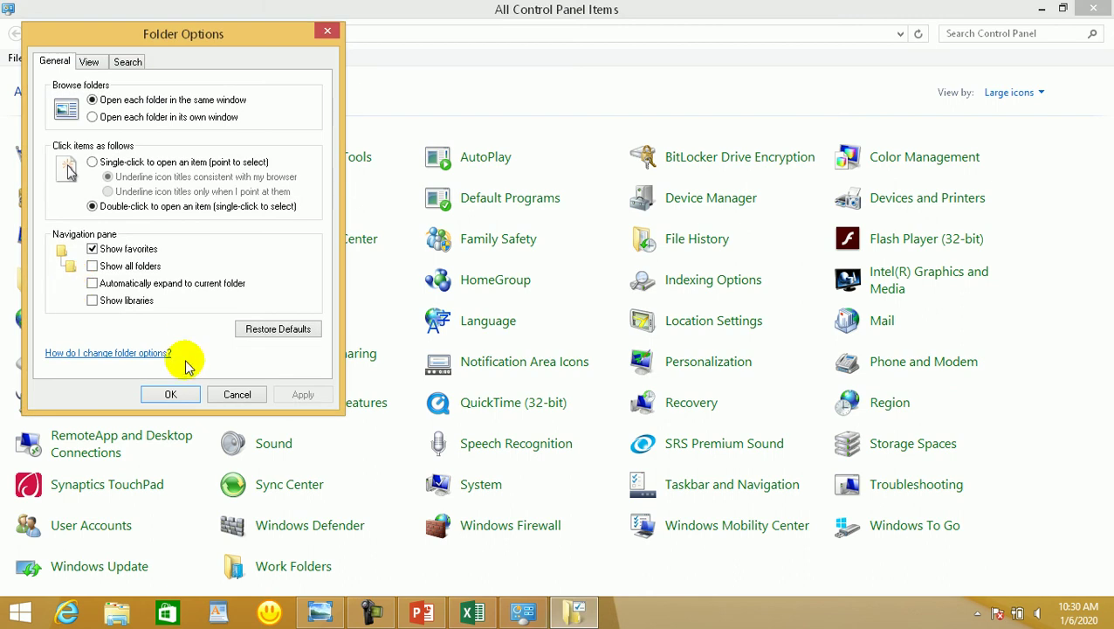
pyautogui.click(225, 390)
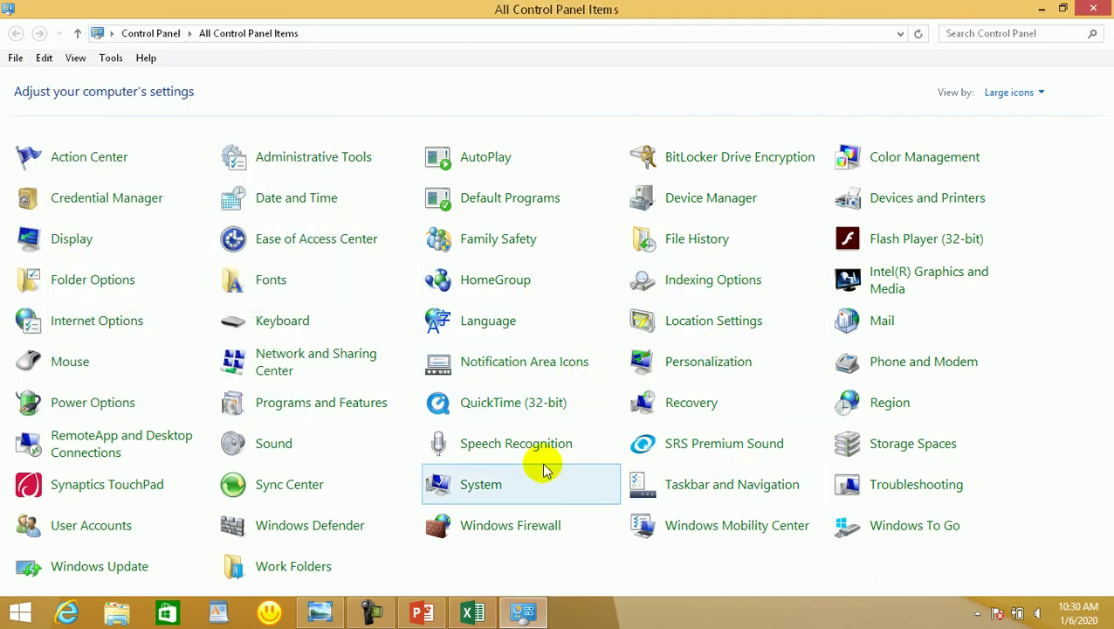
pyautogui.click(895, 404)
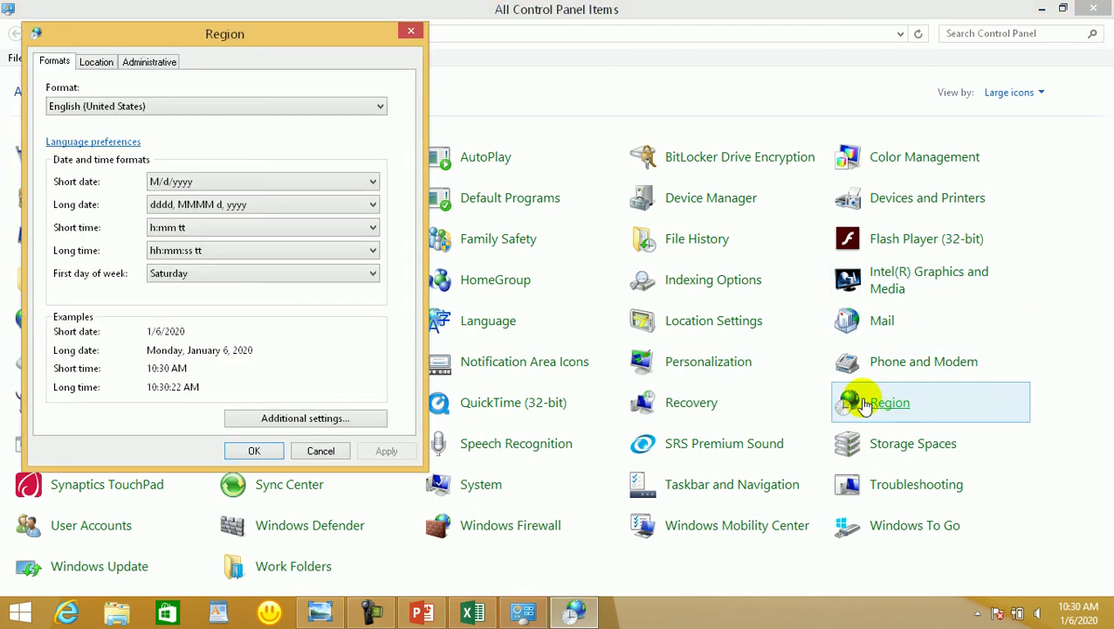
# Set the Windows currency symbol to AFA in the additional region format settings and apply the change
pyautogui.click(300, 419)
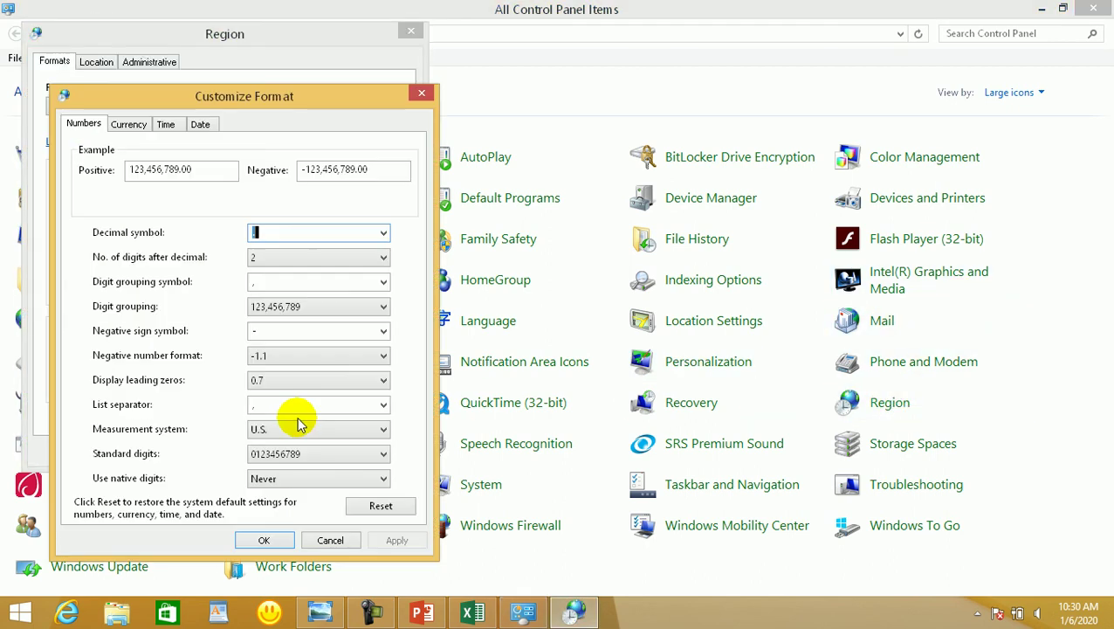
pyautogui.click(128, 124)
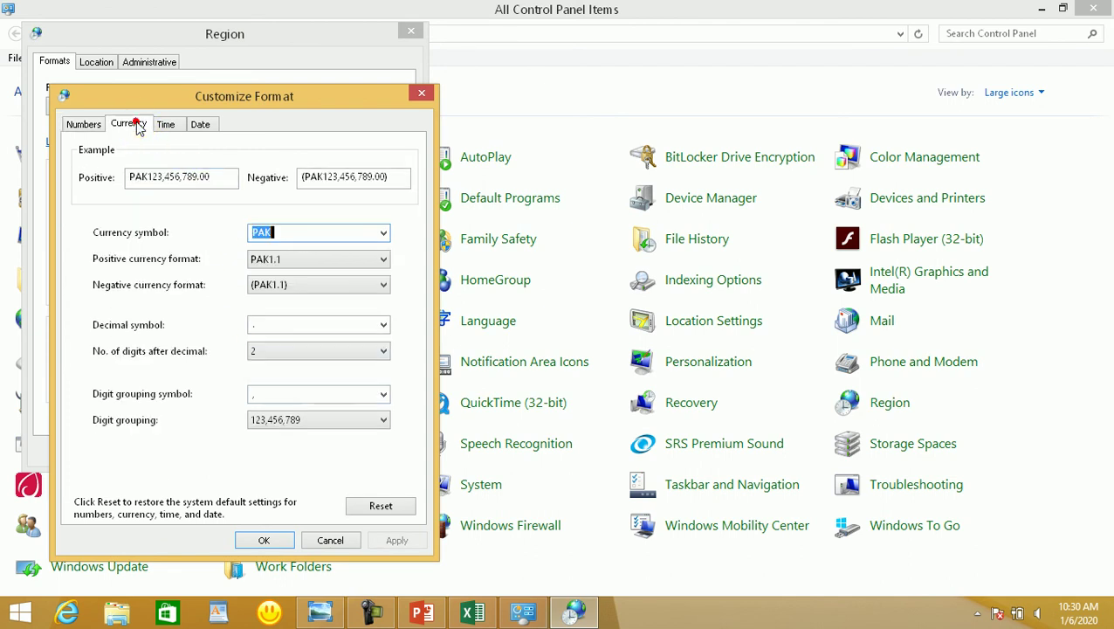
pyautogui.moveTo(279, 231); pyautogui.dragTo(224, 216)
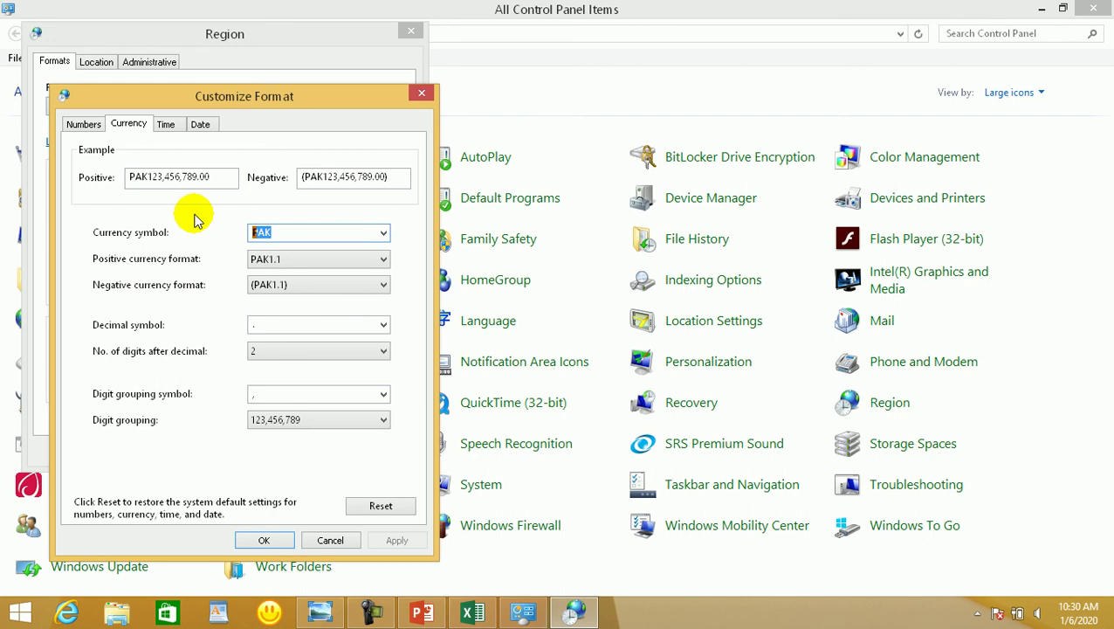
pyautogui.write('AFA')
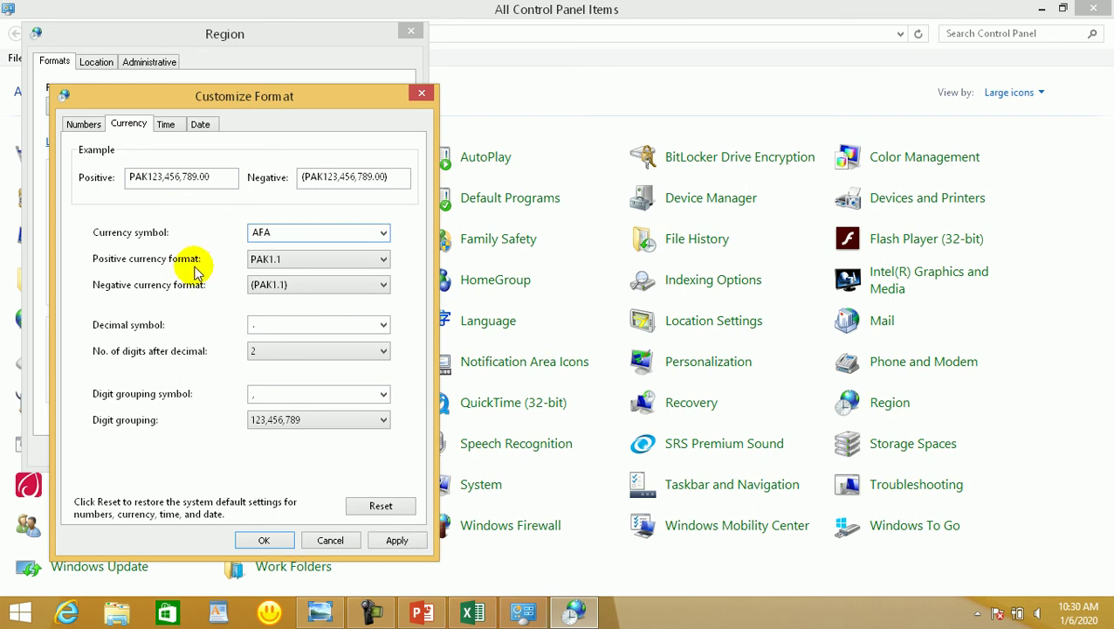
pyautogui.click(397, 540)
pyautogui.click(286, 541)
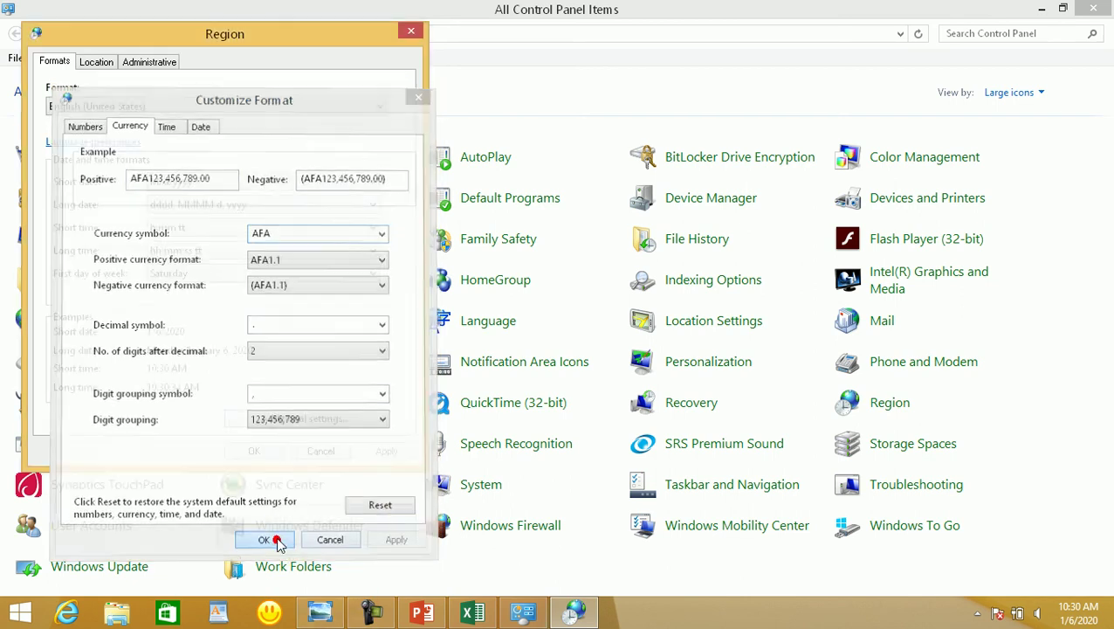
pyautogui.click(387, 450)
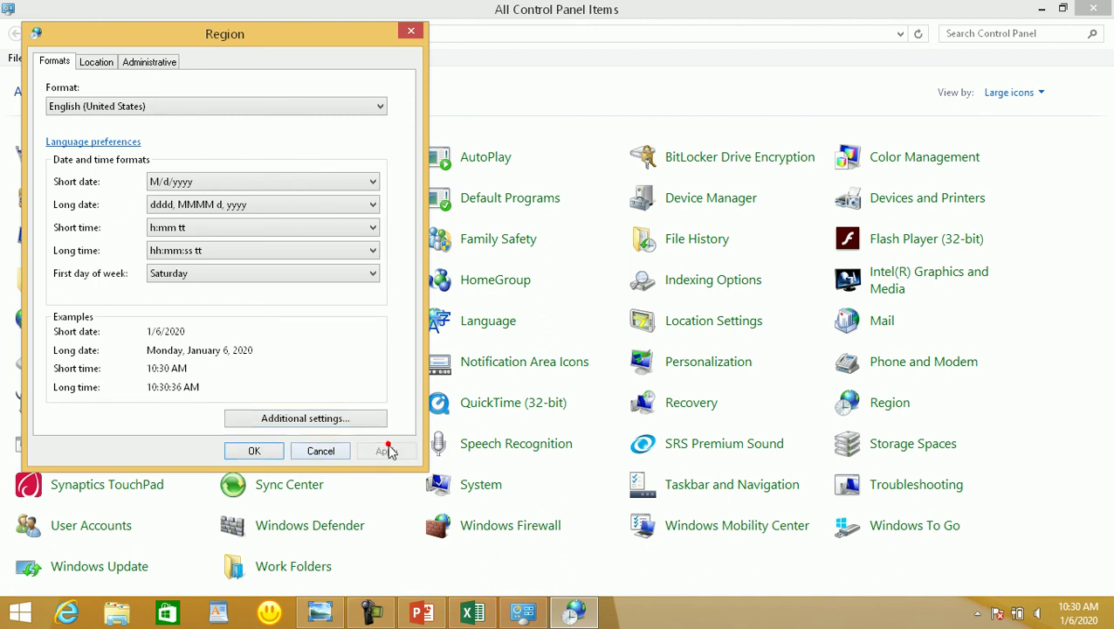
pyautogui.click(262, 449)
# Switch to Excel, try the Currency number format on the asset amounts in G11:H13, and undo it
pyautogui.click(472, 611)
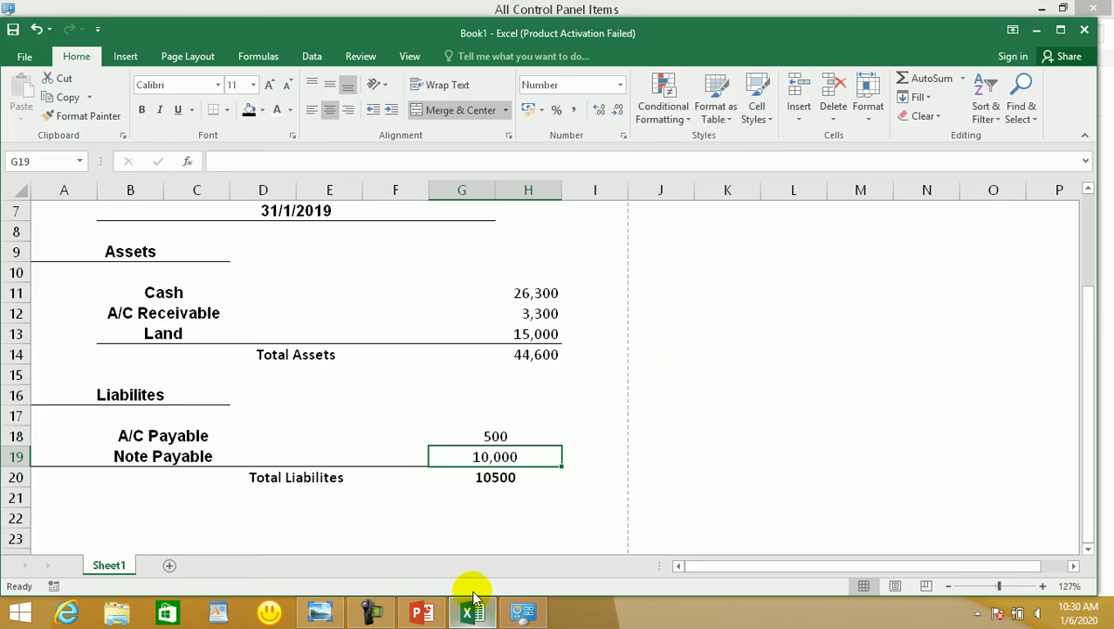
pyautogui.moveTo(527, 290); pyautogui.dragTo(530, 332)
pyautogui.click(619, 83)
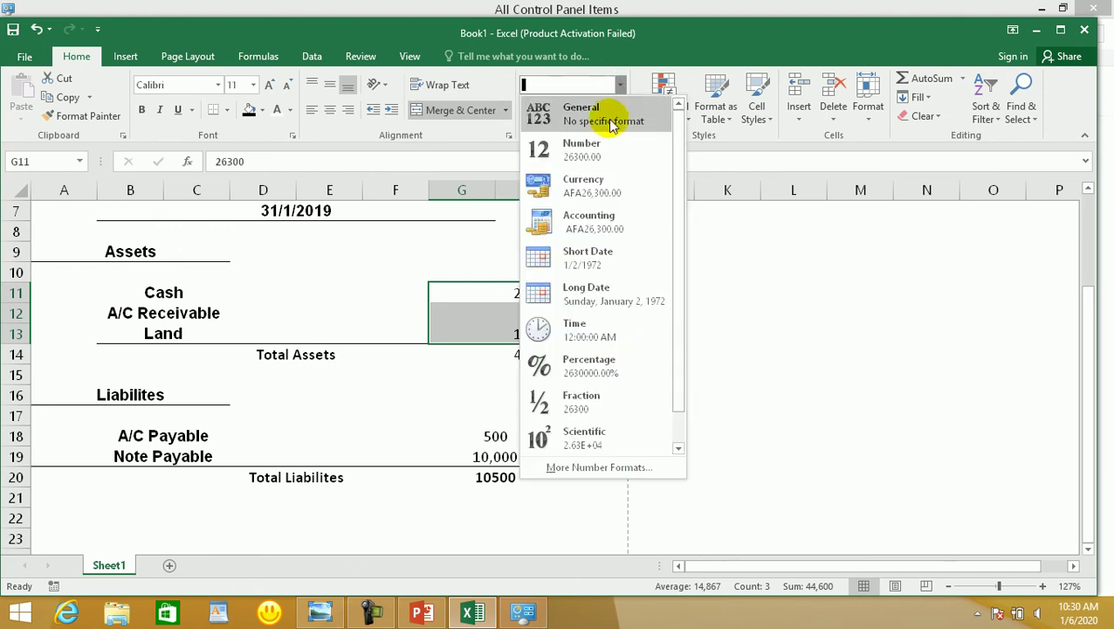
pyautogui.click(591, 187)
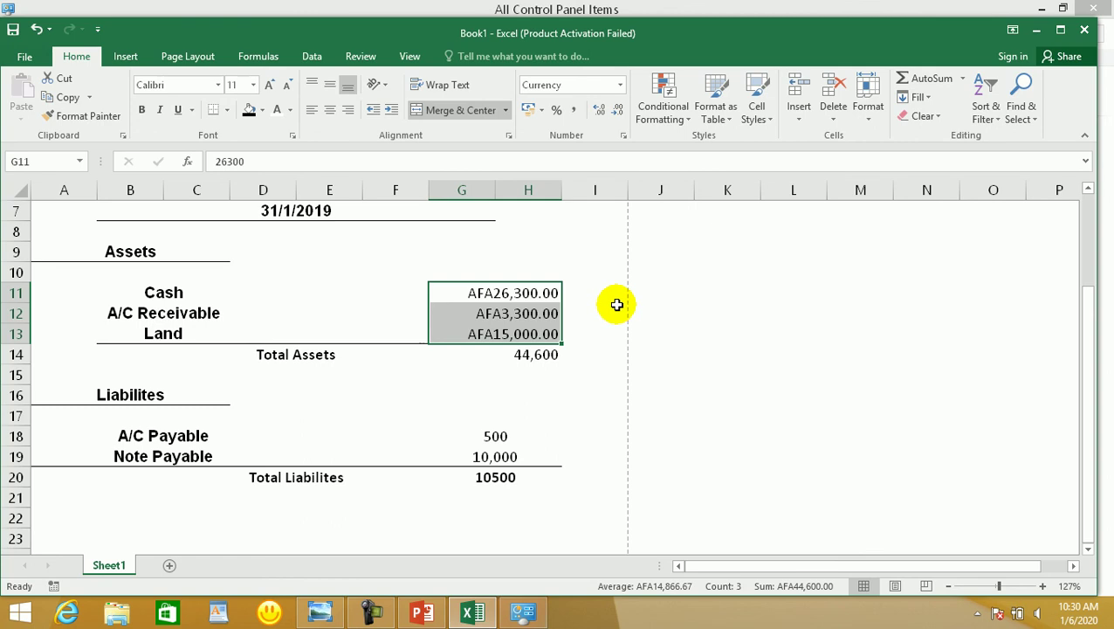
pyautogui.hotkey('ctrl', 'z')
# Examine the Owner Equity section of the balan.JPG reference image and return to the worksheet
pyautogui.click(476, 416)
pyautogui.scroll(-2, 477, 411)
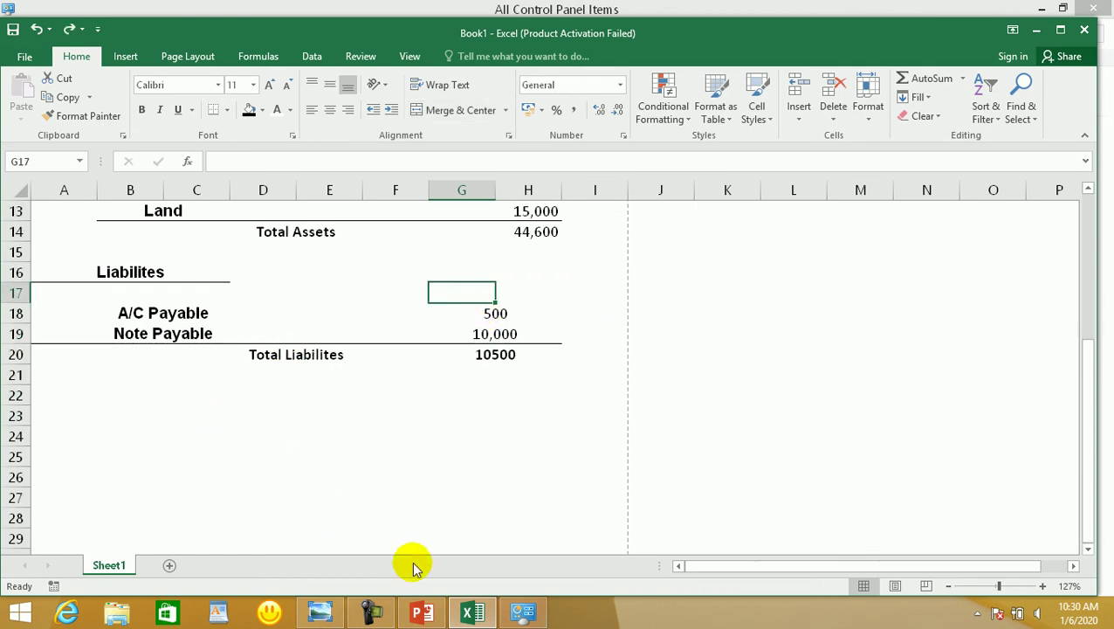
pyautogui.click(320, 611)
pyautogui.moveTo(405, 360); pyautogui.dragTo(425, 141)
pyautogui.moveTo(331, 363); pyautogui.dragTo(393, 269)
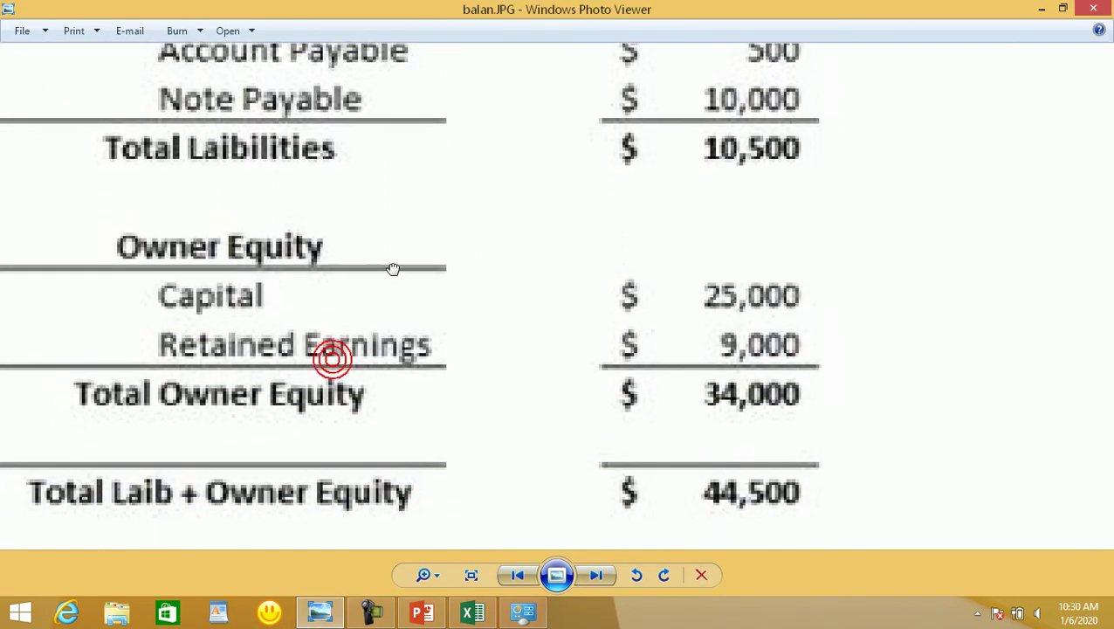
pyautogui.click(311, 616)
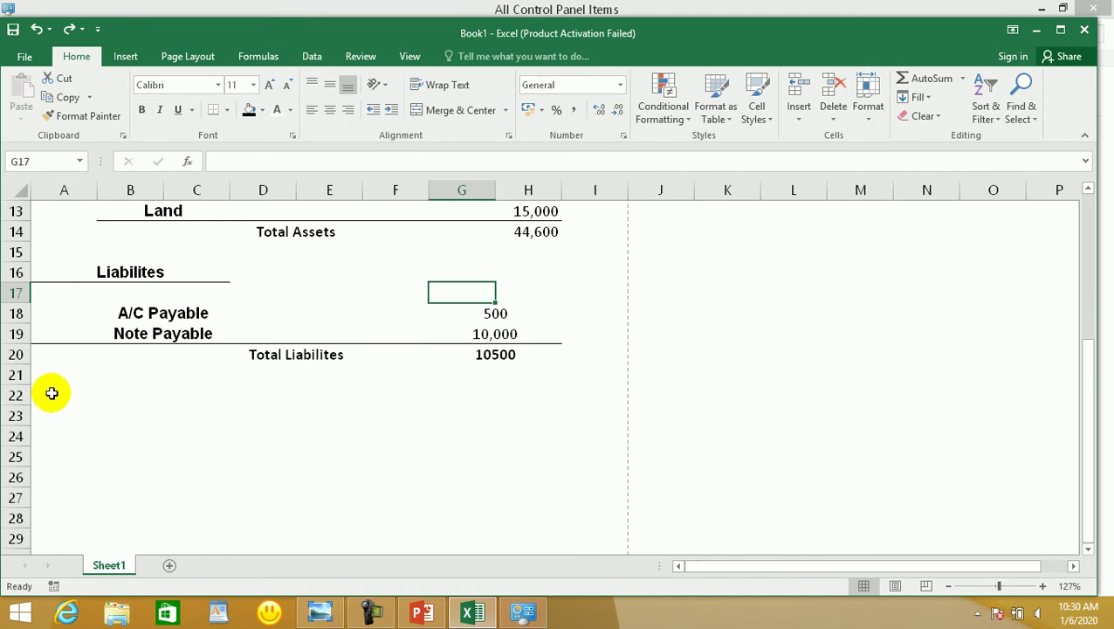
# Merge and center A22:C22 and copy the Liabilites heading from A16 into it
pyautogui.click(77, 275)
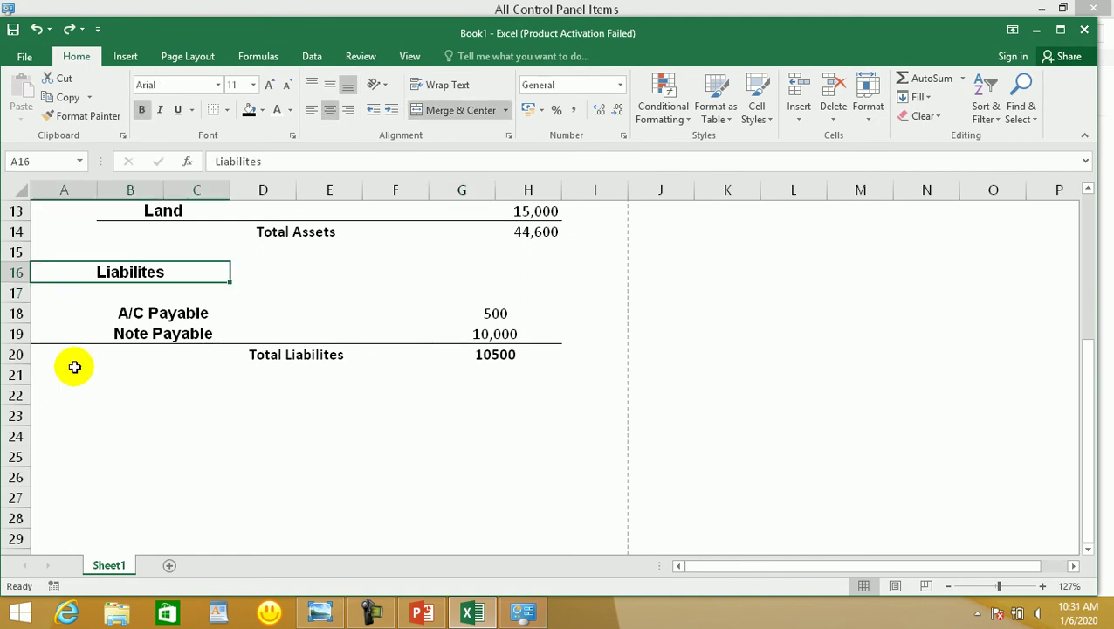
pyautogui.moveTo(52, 397); pyautogui.dragTo(175, 403)
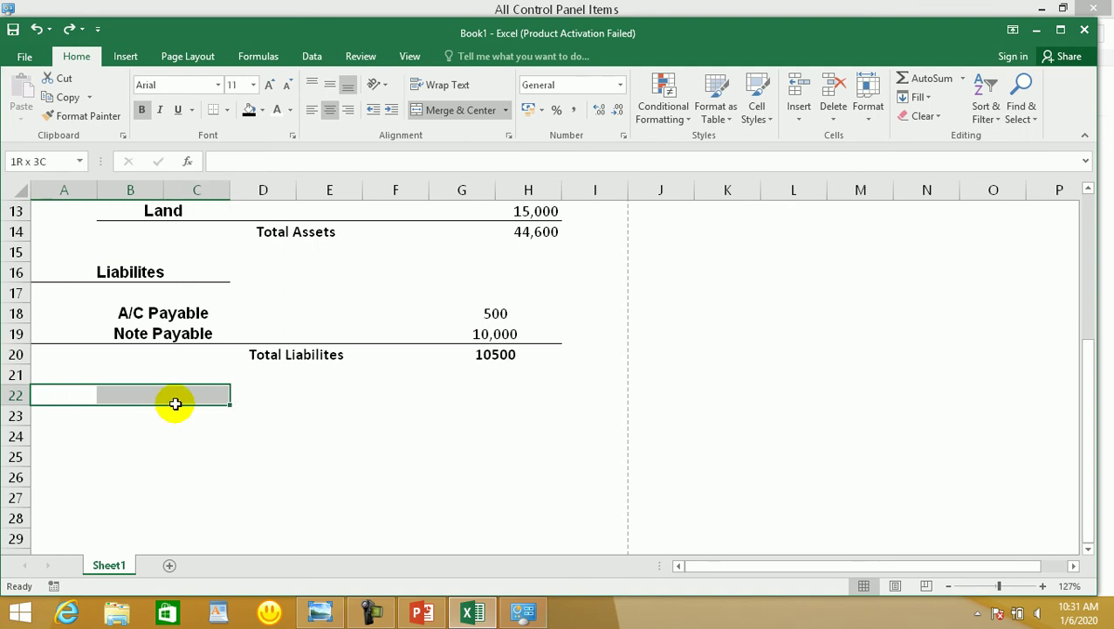
pyautogui.click(417, 109)
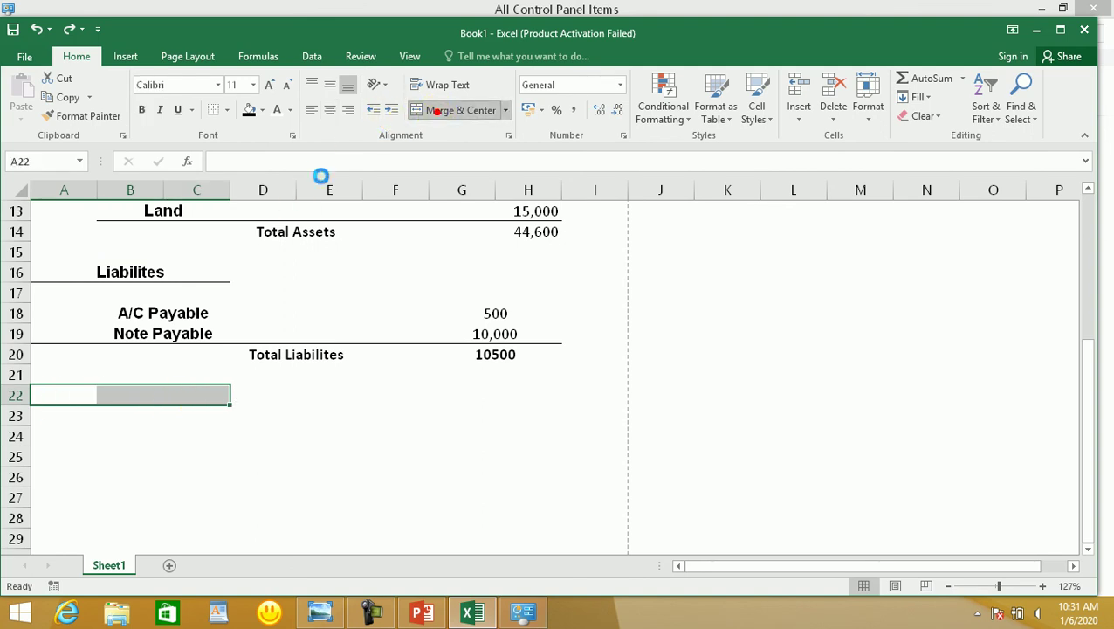
pyautogui.click(140, 272)
pyautogui.hotkey('ctrl', 'c')
pyautogui.click(105, 394)
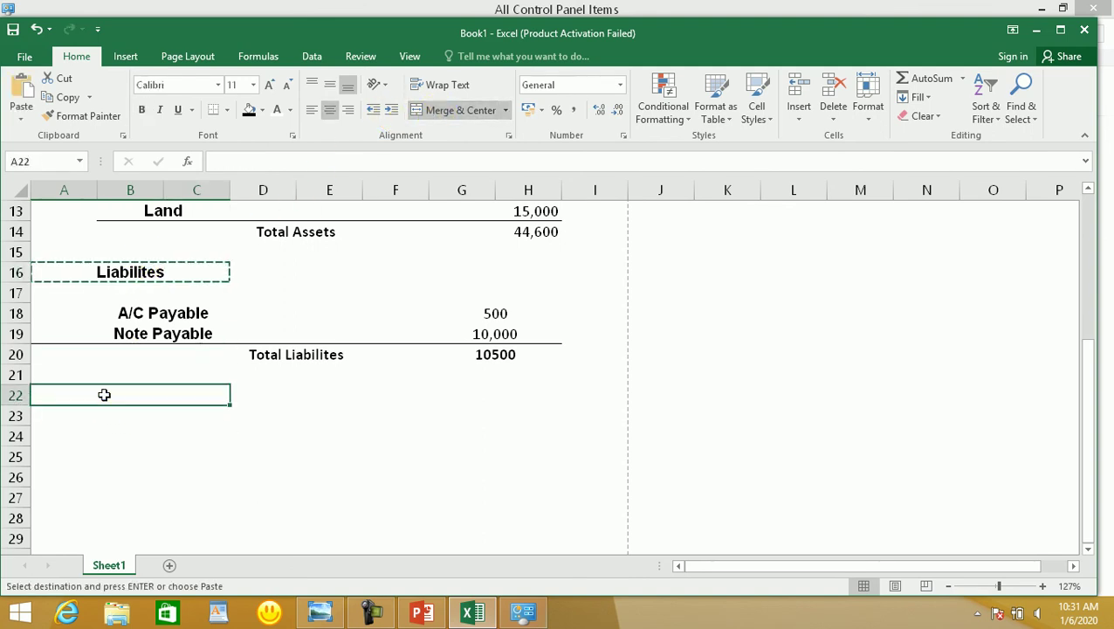
pyautogui.hotkey('ctrl', 'v')
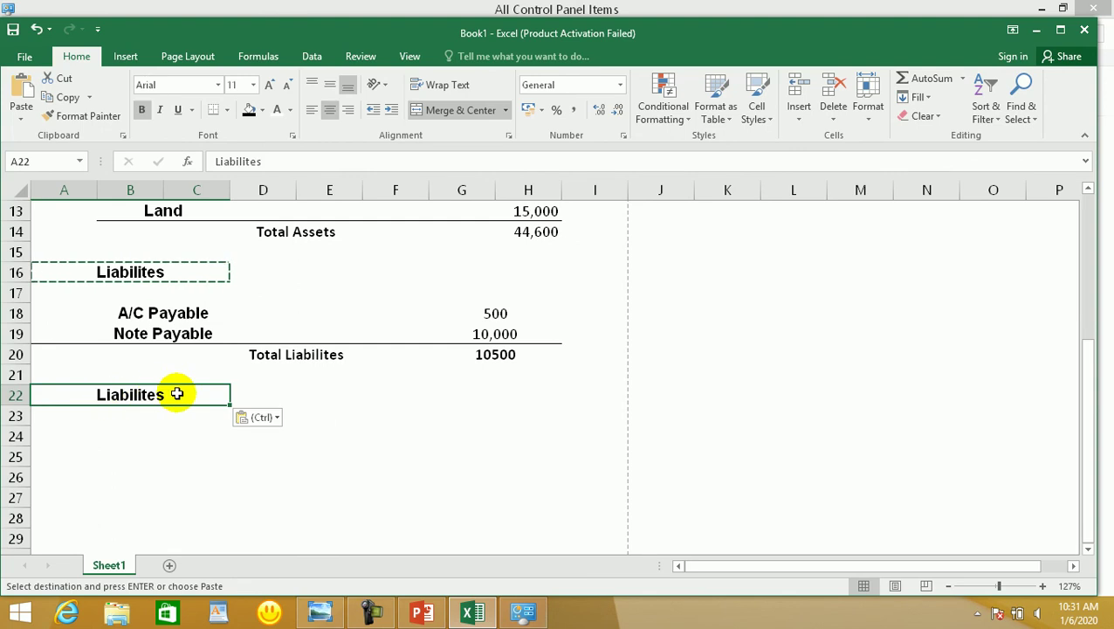
# Change the copied heading in A22 to Owner Equity and merge B24:C25 across each row
pyautogui.doubleClick(174, 393)
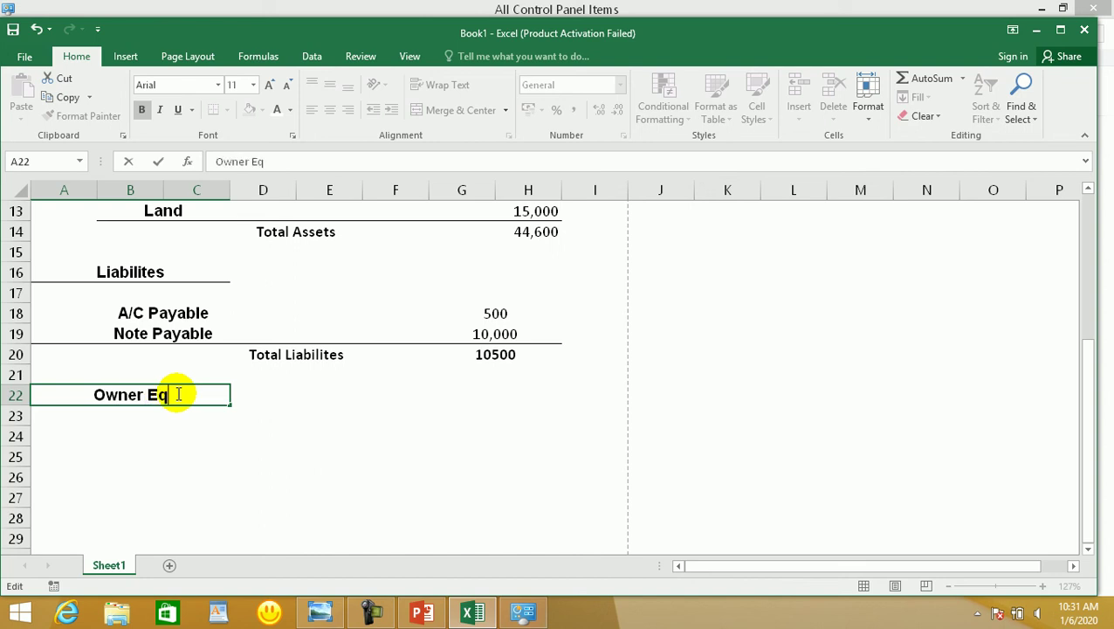
pyautogui.press('Return')
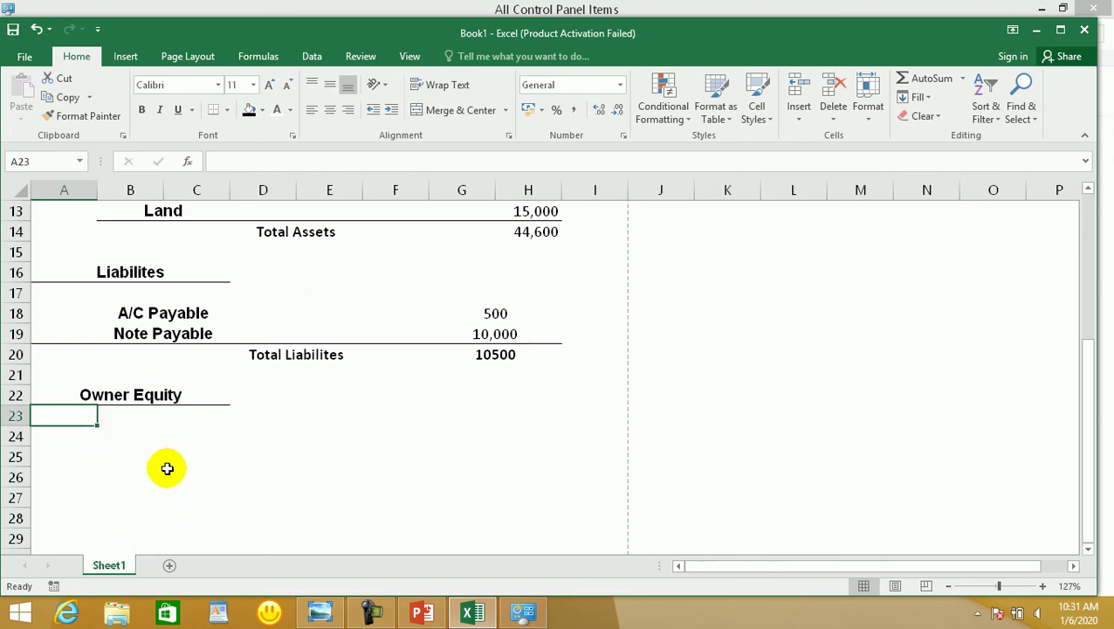
pyautogui.moveTo(125, 440); pyautogui.dragTo(219, 455)
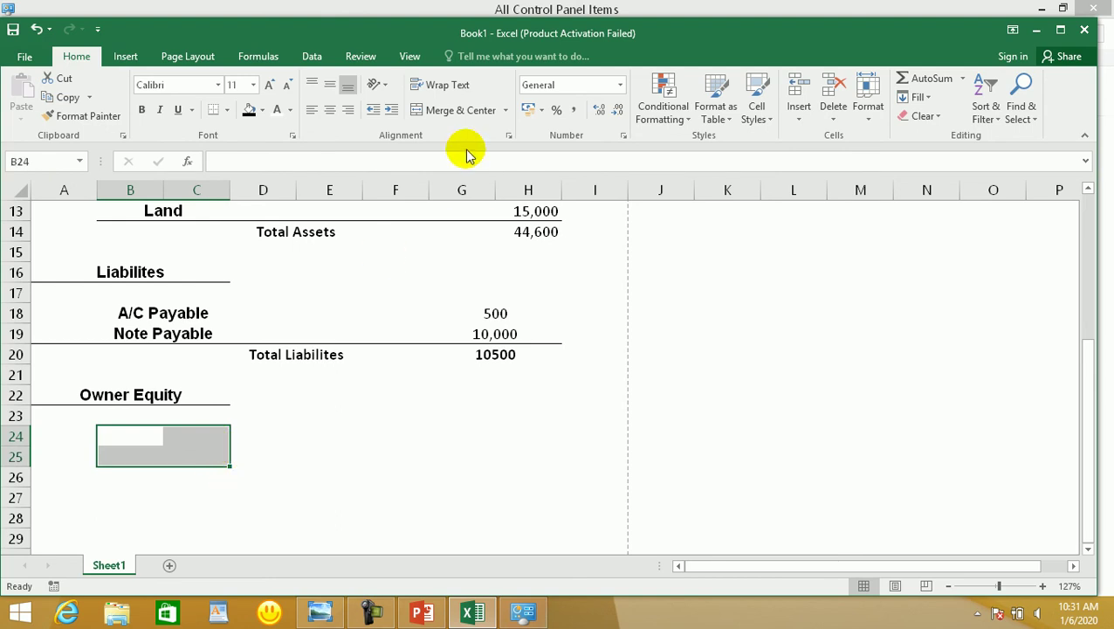
pyautogui.click(505, 110)
pyautogui.click(497, 149)
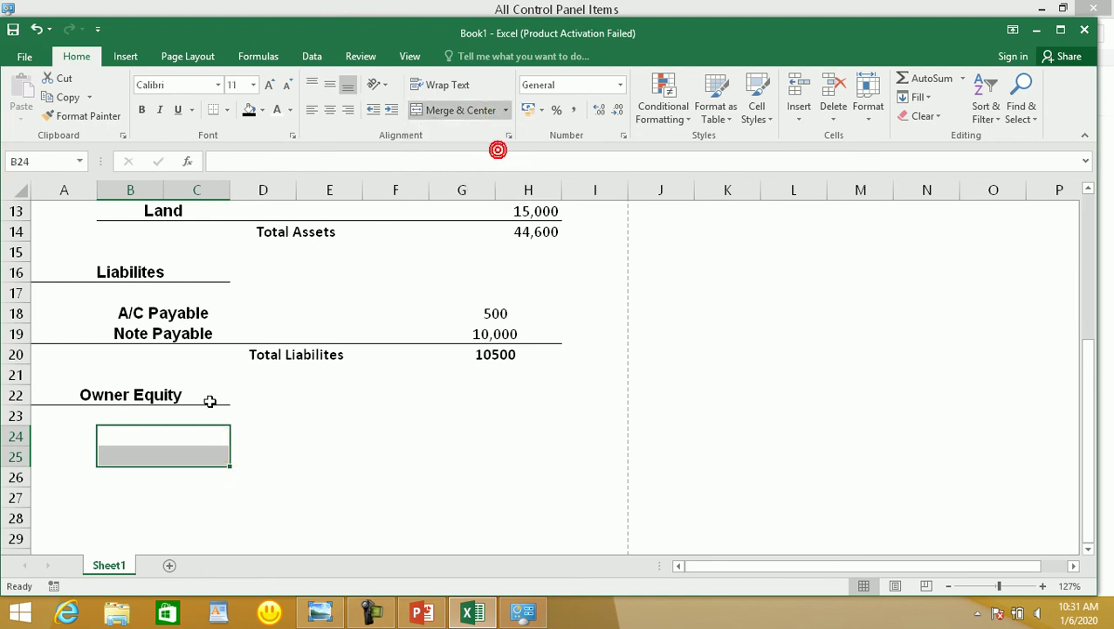
# Check the Owner Equity items in balan.JPG and enter Capital in B24 and Retained Earnings in B25
pyautogui.click(164, 440)
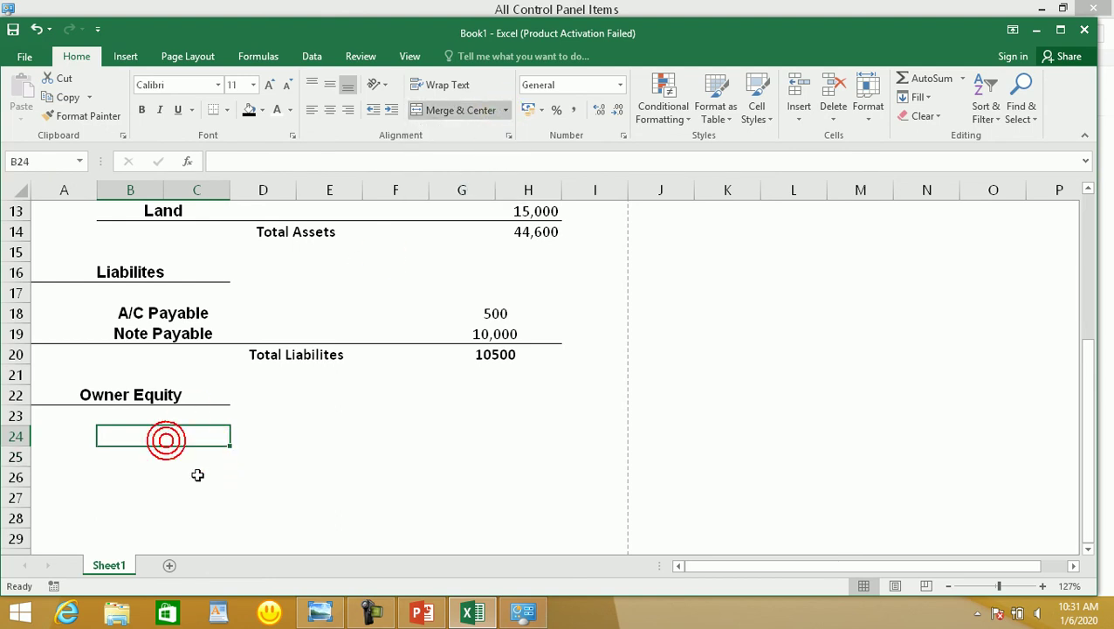
pyautogui.click(322, 612)
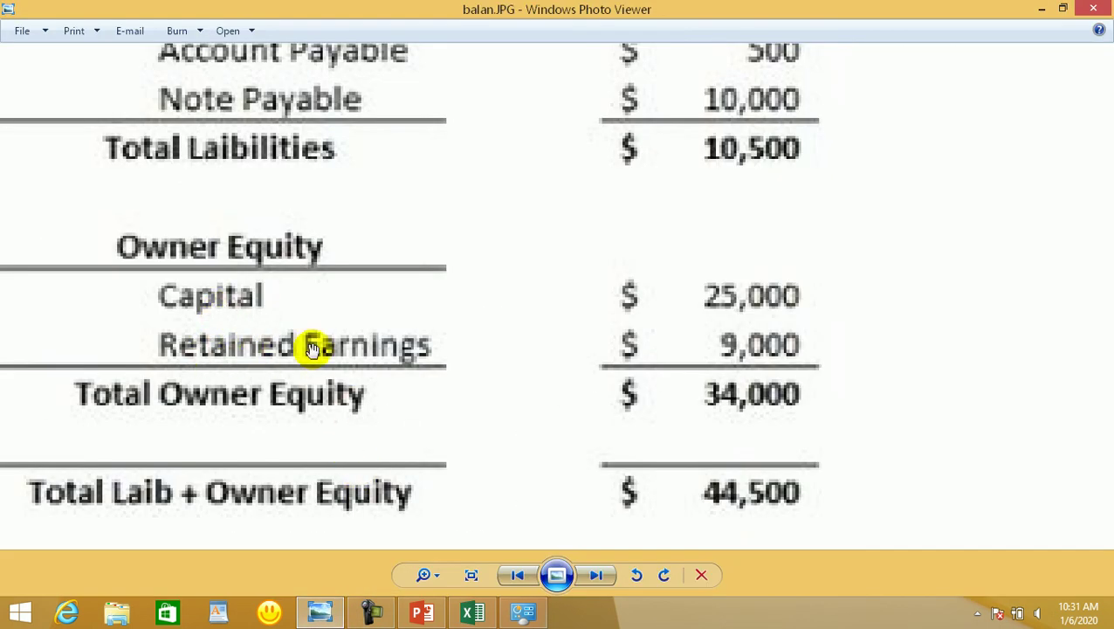
pyautogui.click(321, 611)
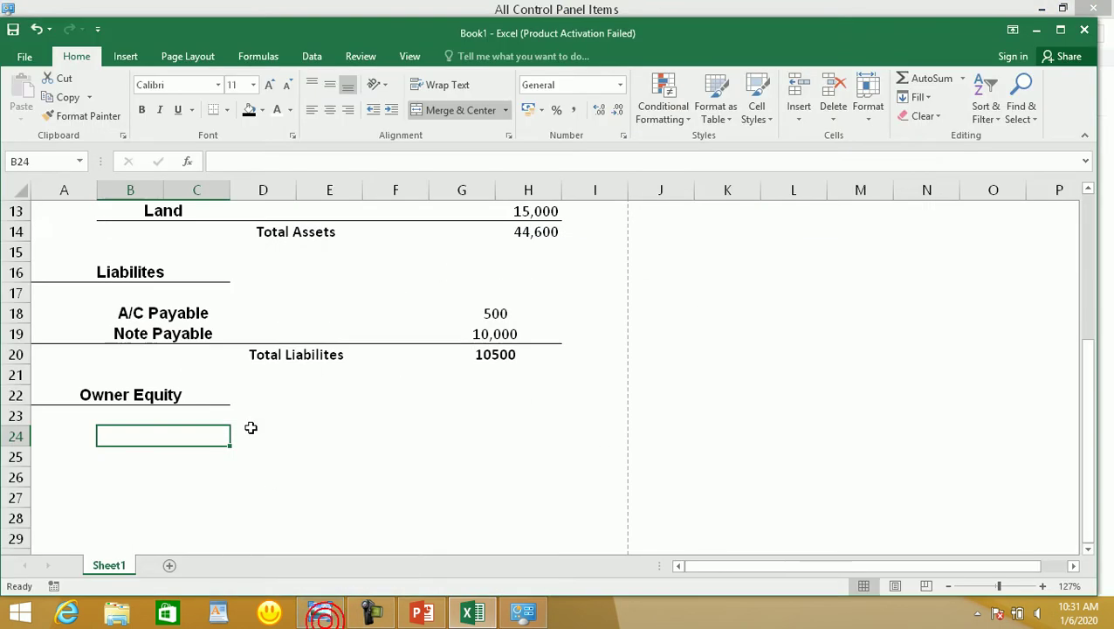
pyautogui.click(149, 415)
pyautogui.click(151, 431)
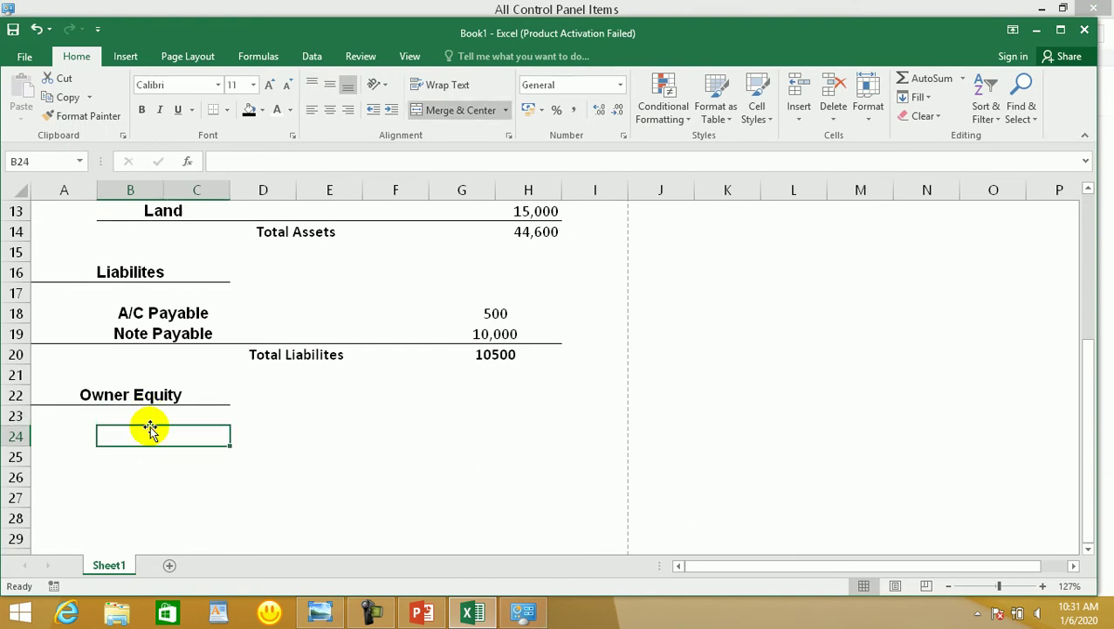
pyautogui.write('Capital')
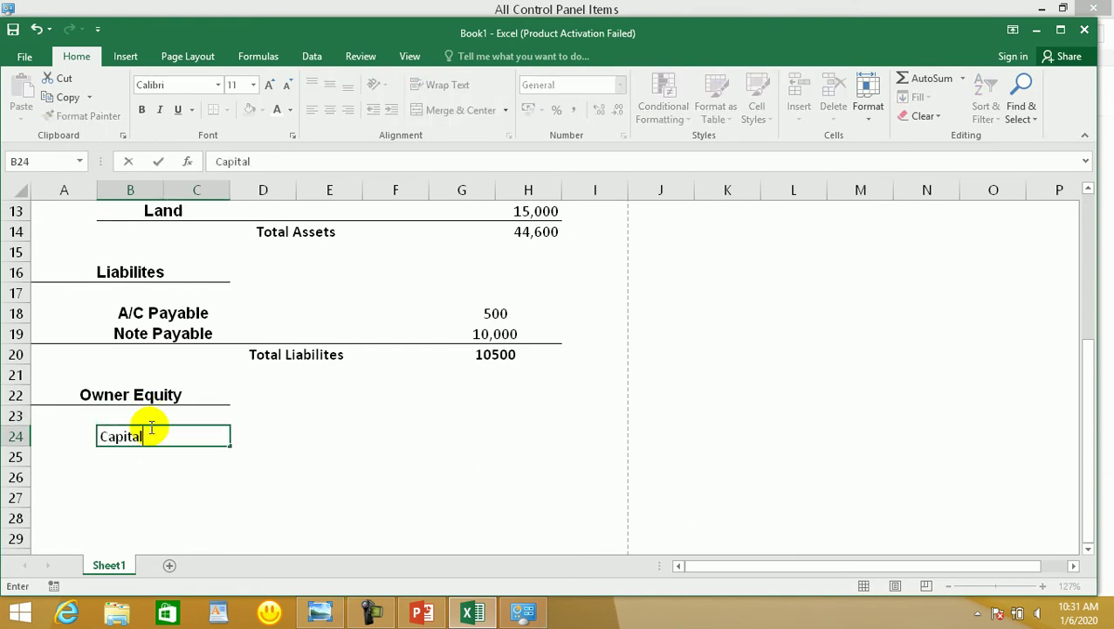
pyautogui.press('Return')
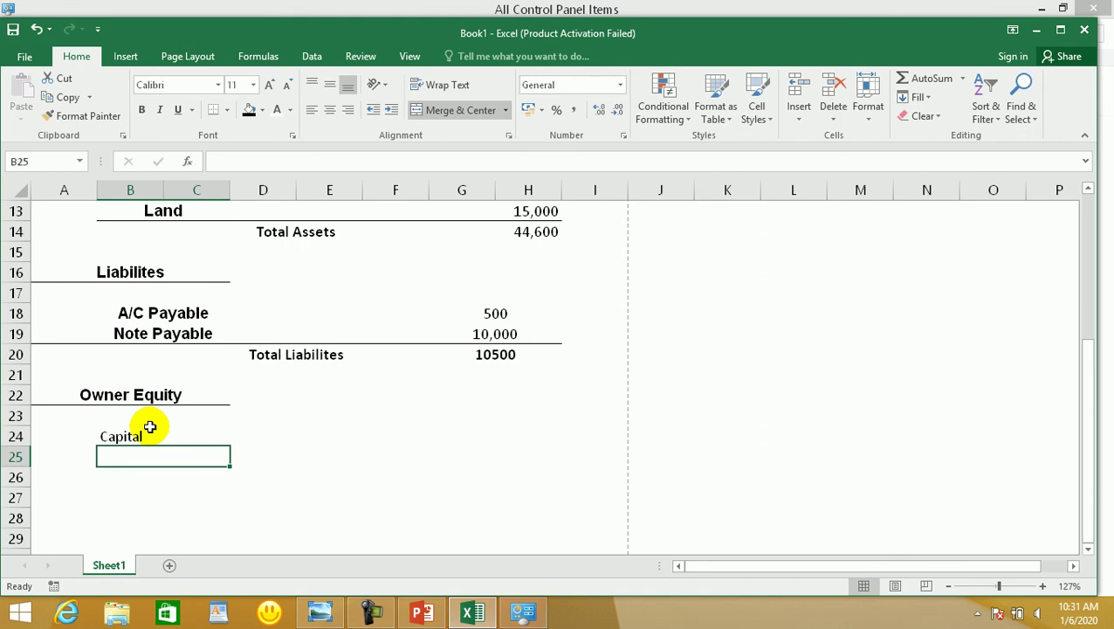
pyautogui.write('Retained Earnings')
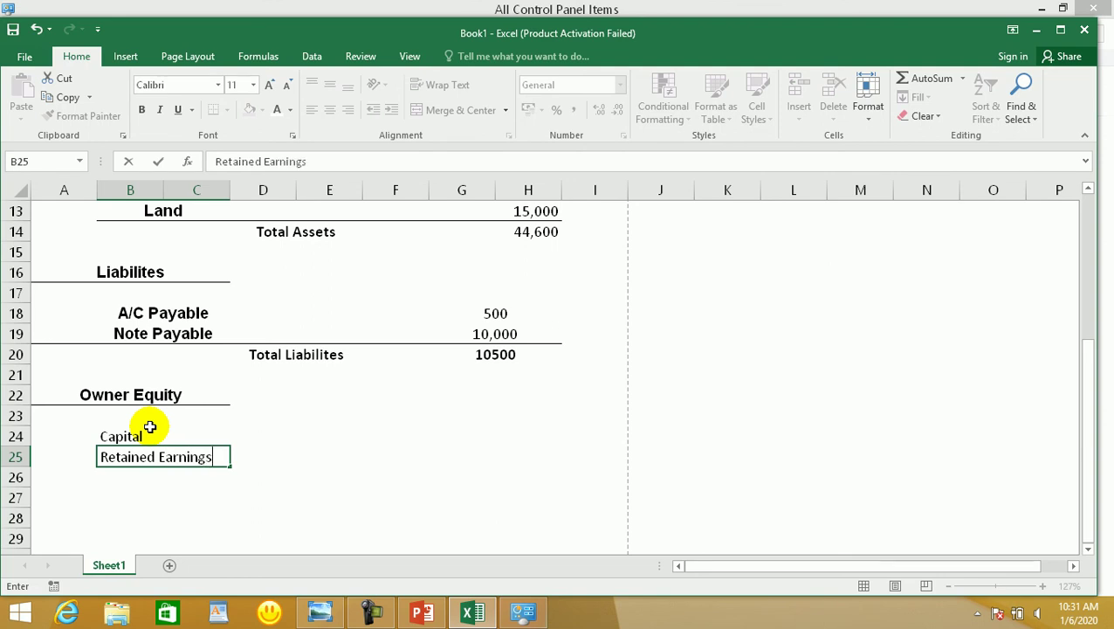
pyautogui.press('Return')
# Make the Capital and Retained Earnings labels in B24:C25 bold
pyautogui.moveTo(150, 428); pyautogui.dragTo(197, 456)
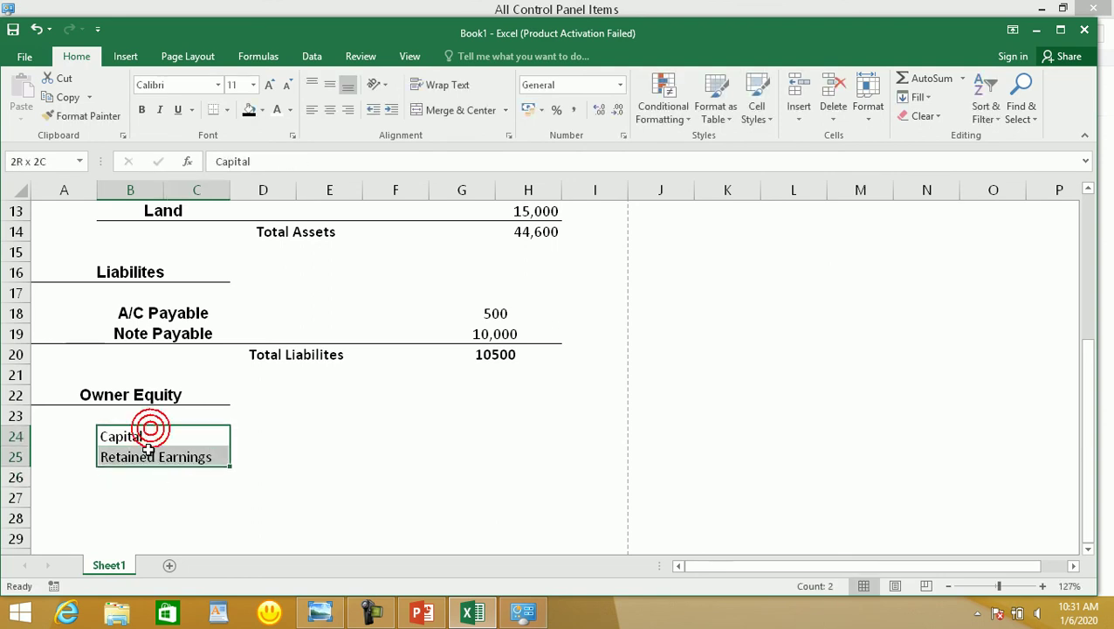
pyautogui.click(143, 109)
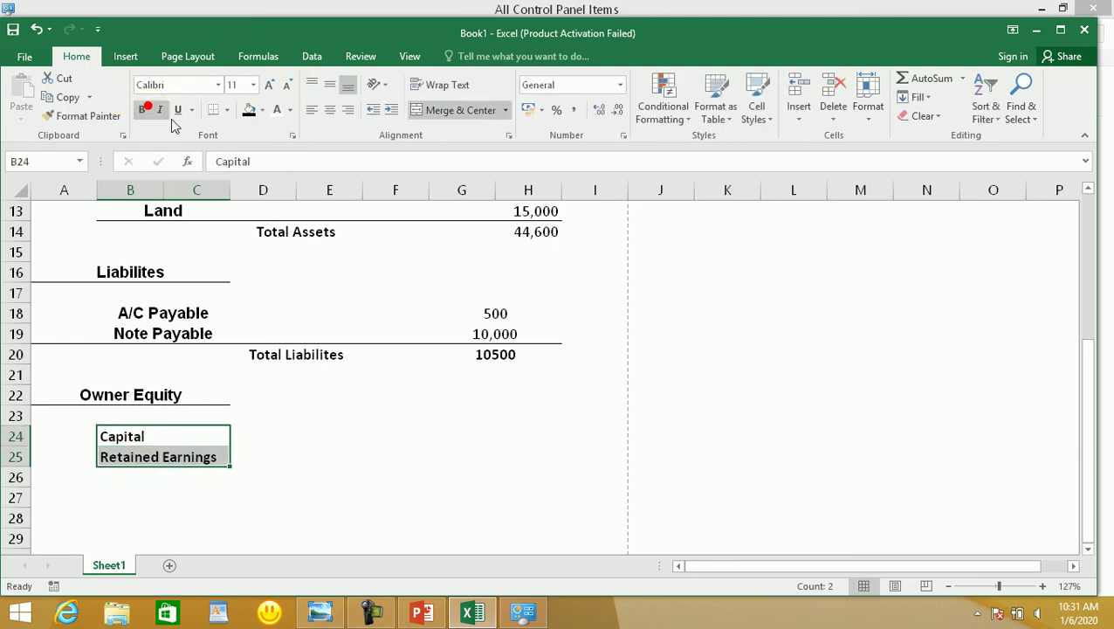
pyautogui.click(280, 422)
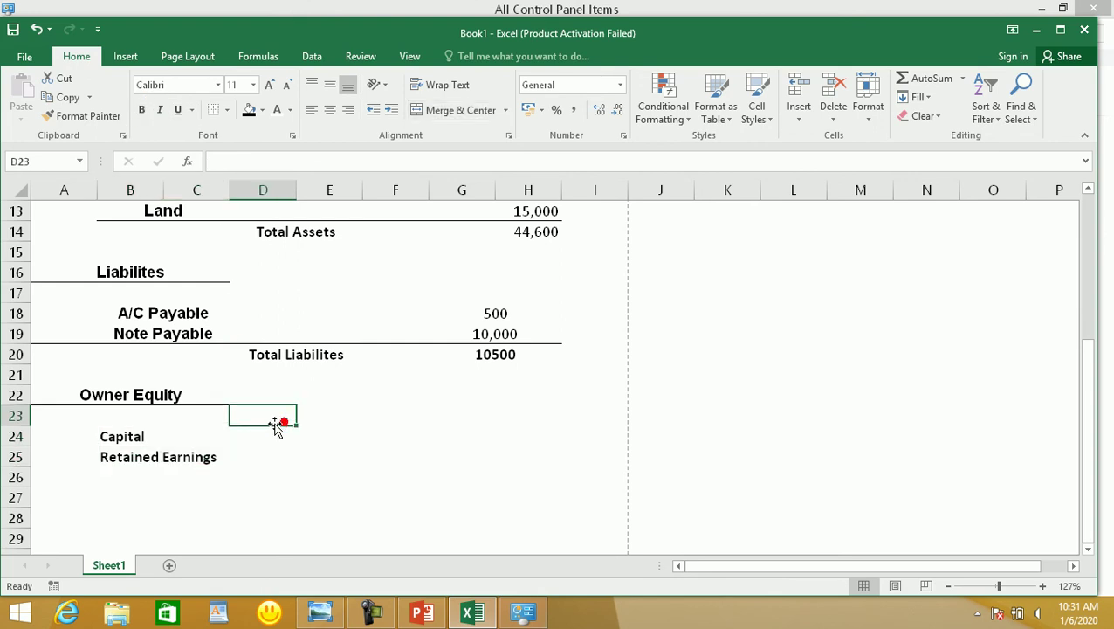
# Merge G24:H25 across each row for the owner equity amounts
pyautogui.moveTo(483, 431); pyautogui.dragTo(525, 430)
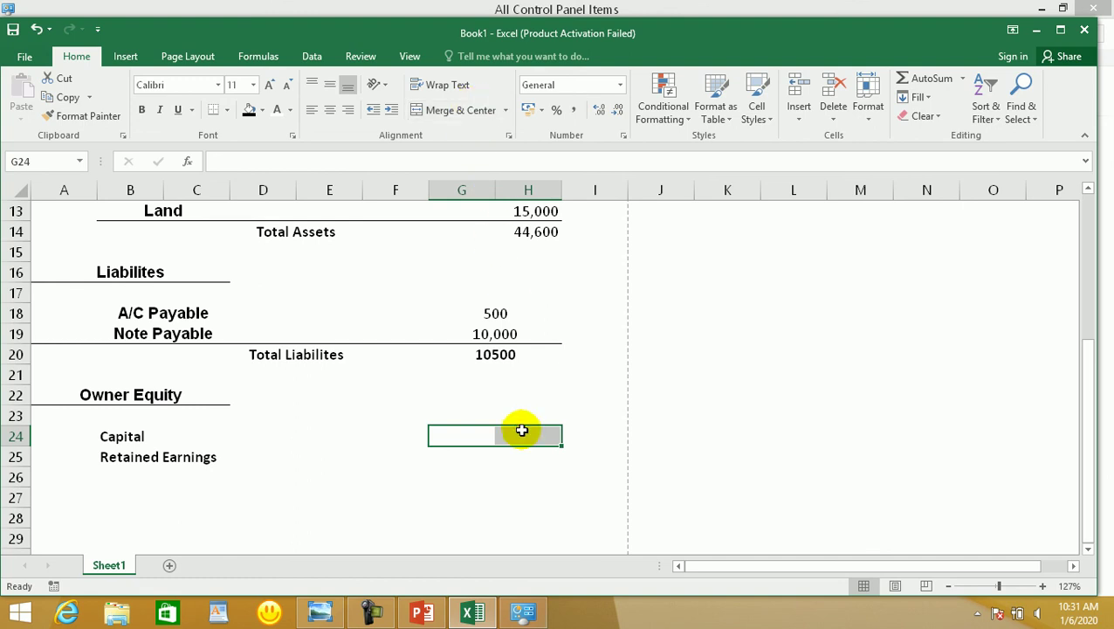
pyautogui.moveTo(452, 438); pyautogui.dragTo(529, 462)
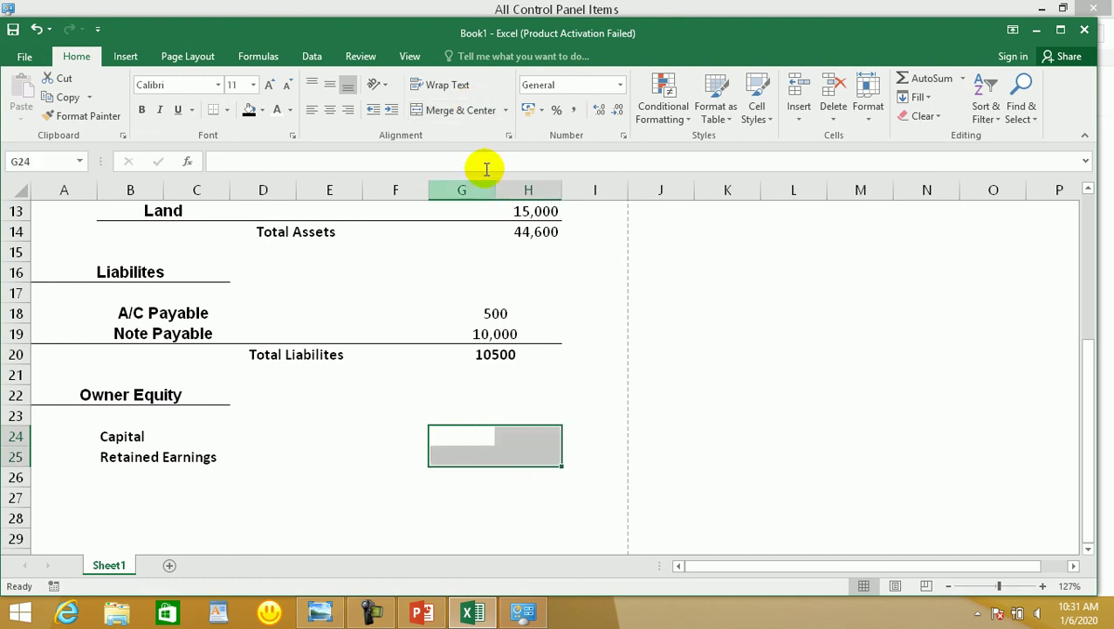
pyautogui.click(505, 110)
pyautogui.click(498, 151)
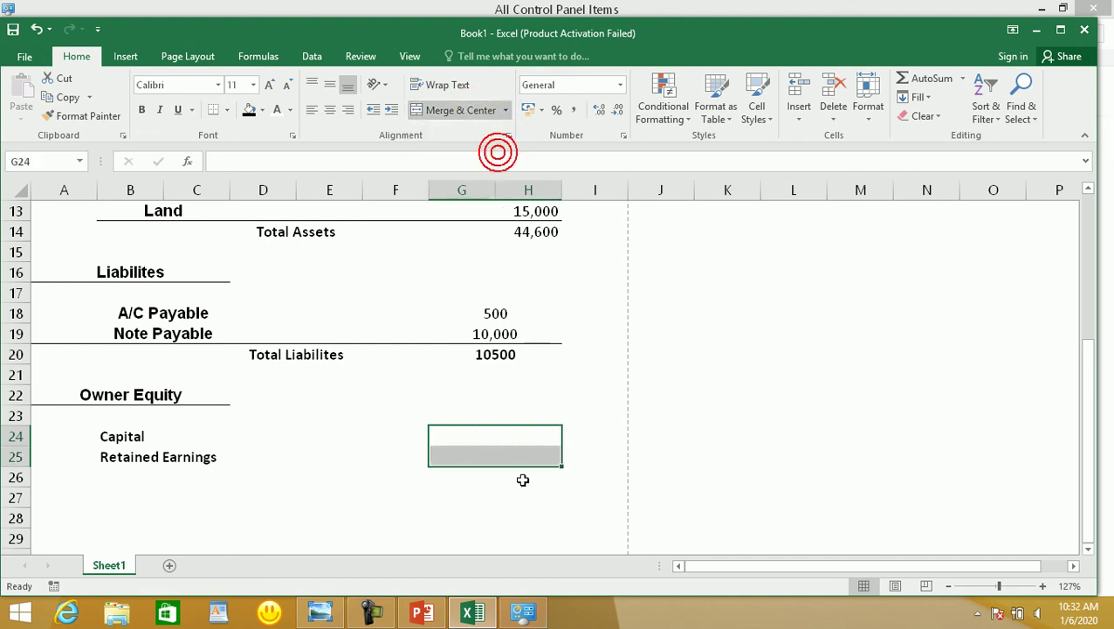
# Check the amounts in balan.JPG and enter 25,000 for Capital in G24 and 9000 for Retained Earnings in G25
pyautogui.click(498, 433)
pyautogui.click(317, 611)
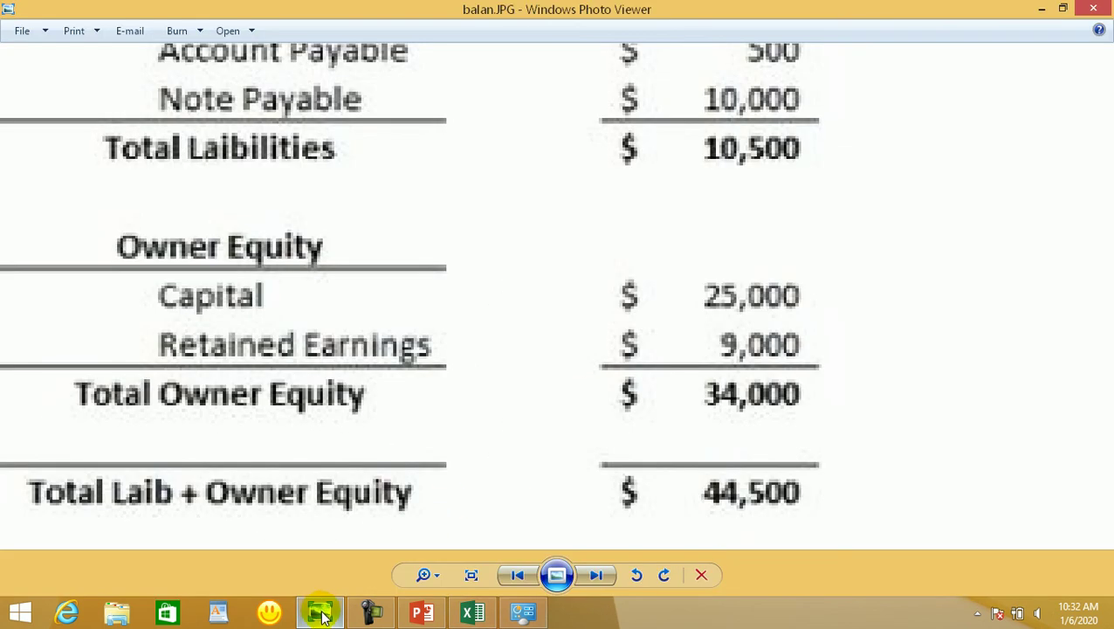
pyautogui.click(320, 615)
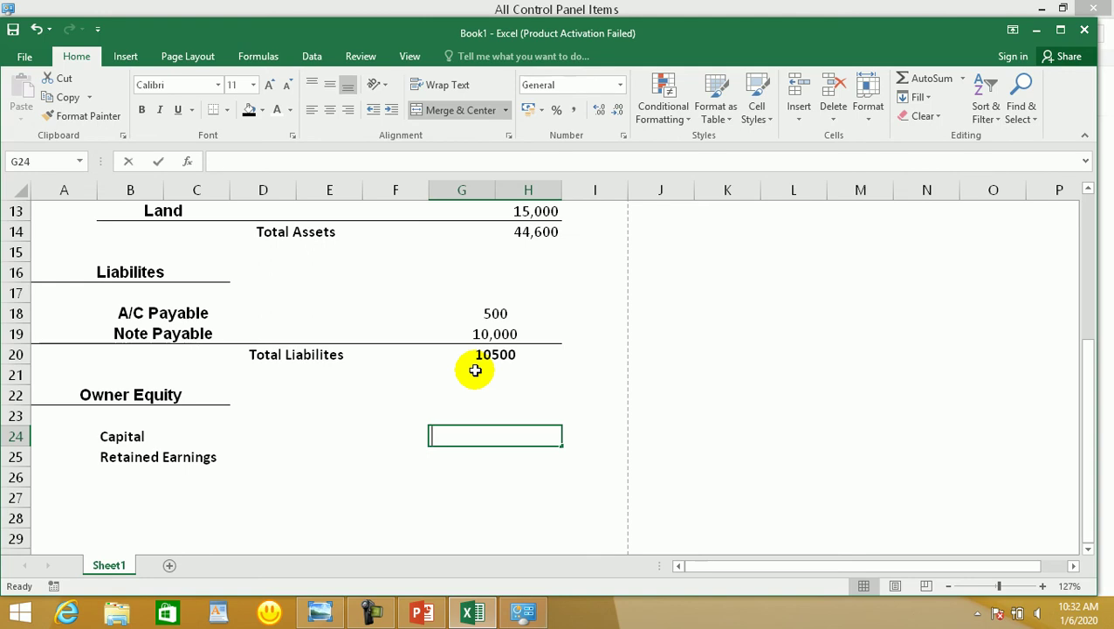
pyautogui.write('25')
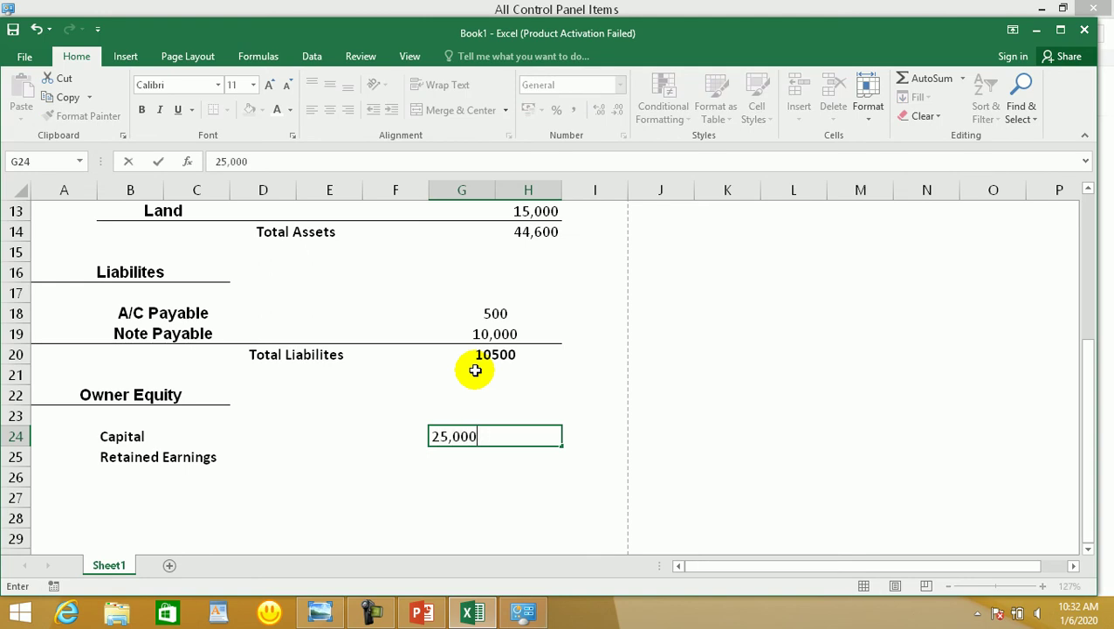
pyautogui.press('Return')
pyautogui.write('9000')
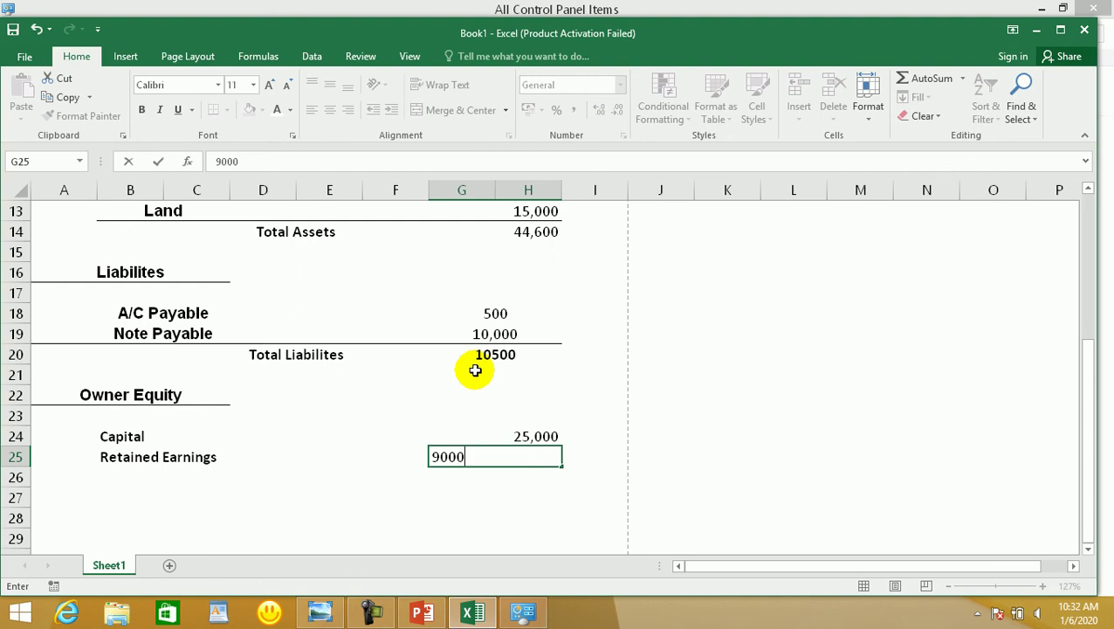
pyautogui.press('Return')
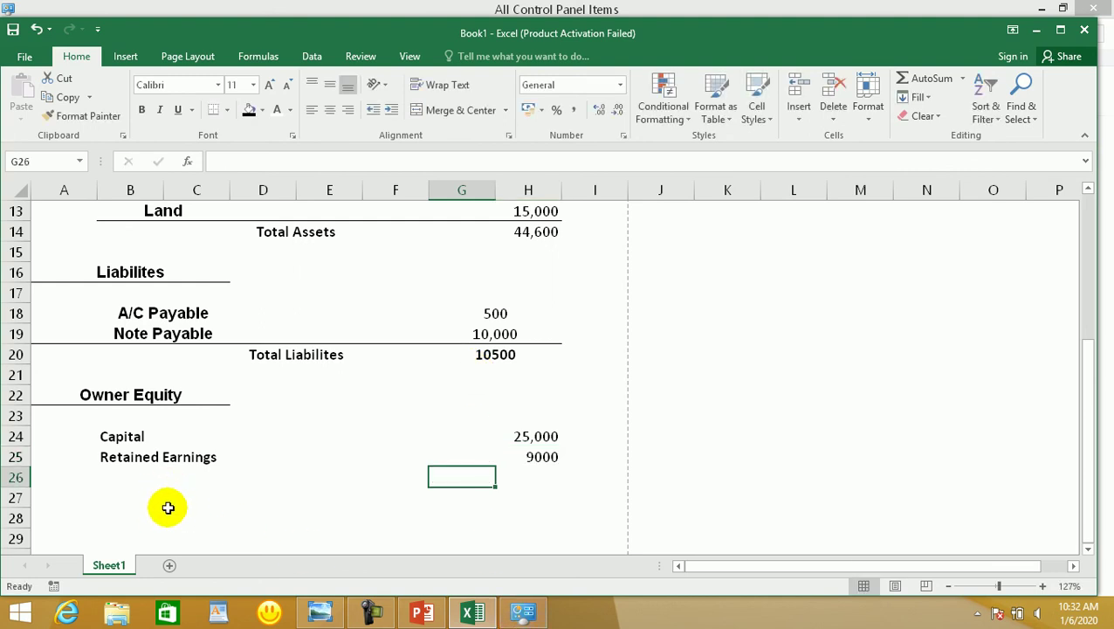
# Add a bottom border under the Retained Earnings row across A25:H25
pyautogui.click(72, 457)
pyautogui.moveTo(103, 461); pyautogui.dragTo(498, 457)
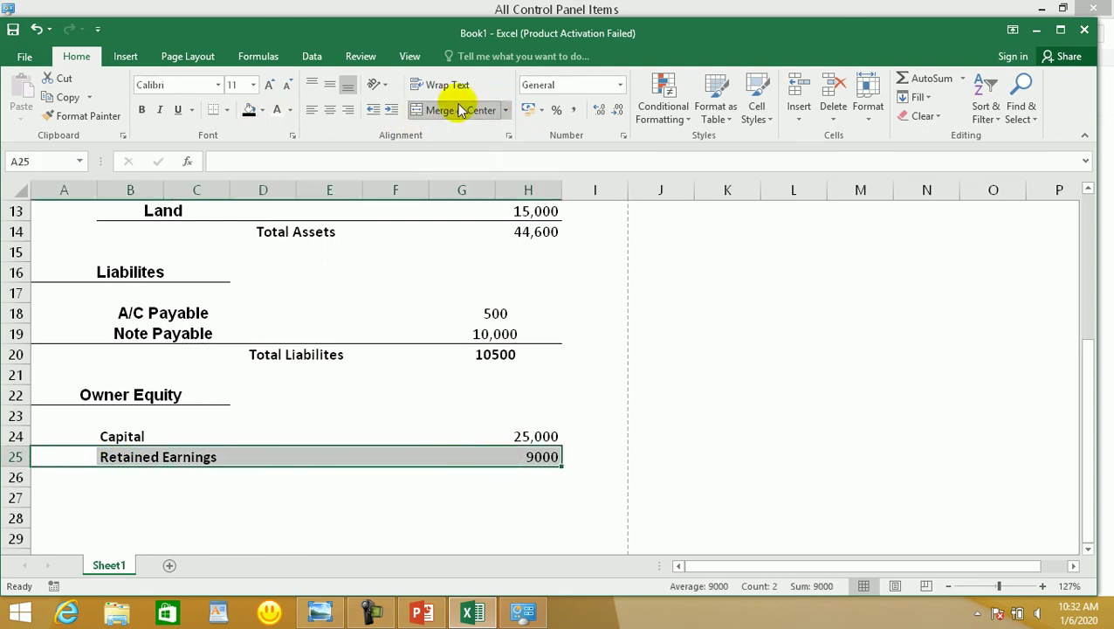
pyautogui.click(226, 110)
pyautogui.click(229, 147)
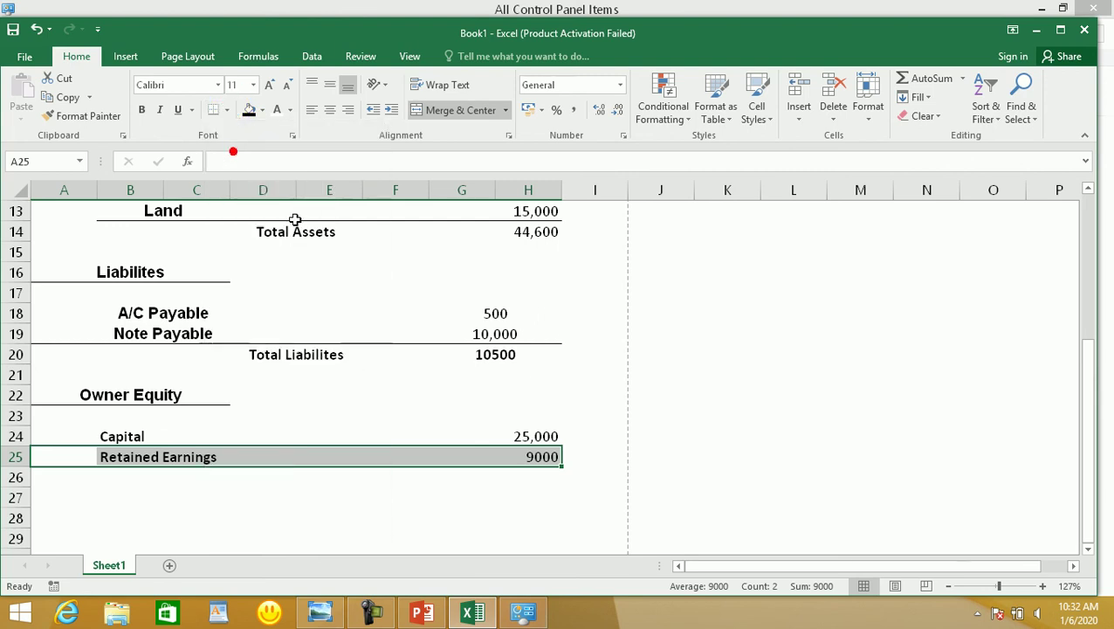
pyautogui.click(397, 505)
# Merge and center D26:E26 and enter the label Total Equity
pyautogui.moveTo(255, 477); pyautogui.dragTo(328, 480)
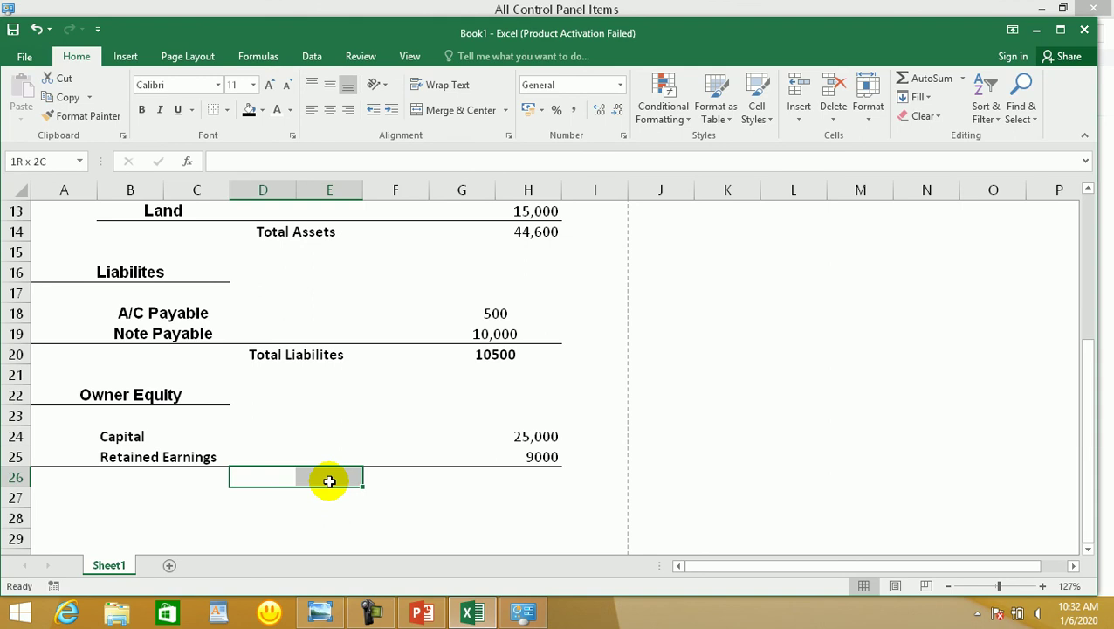
pyautogui.click(437, 114)
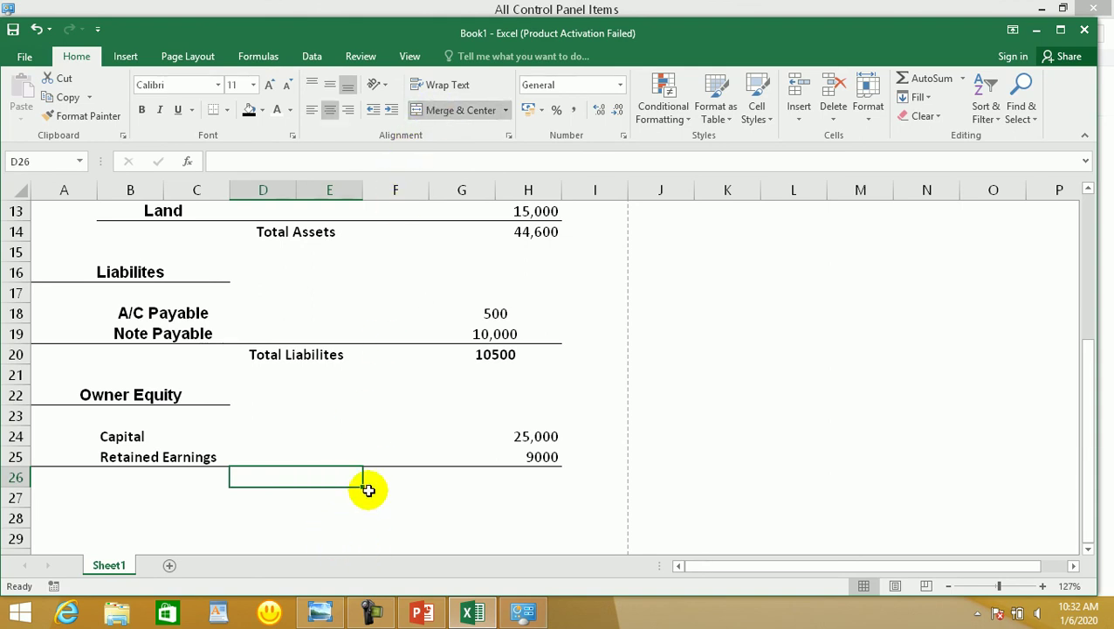
pyautogui.write('To')
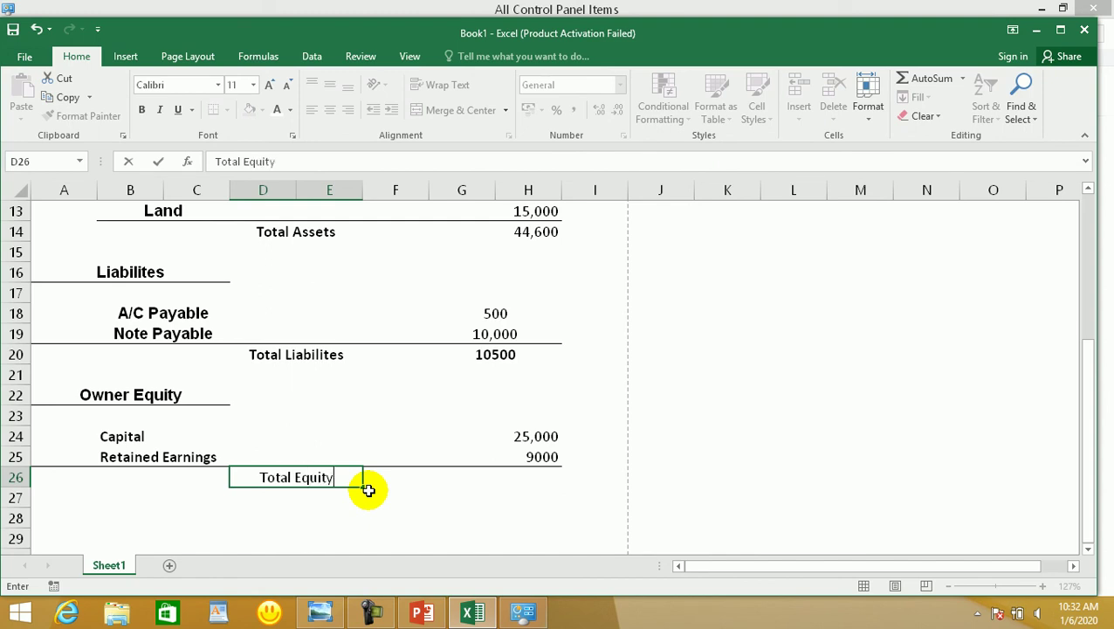
pyautogui.write('tal Equity')
pyautogui.press('Return')
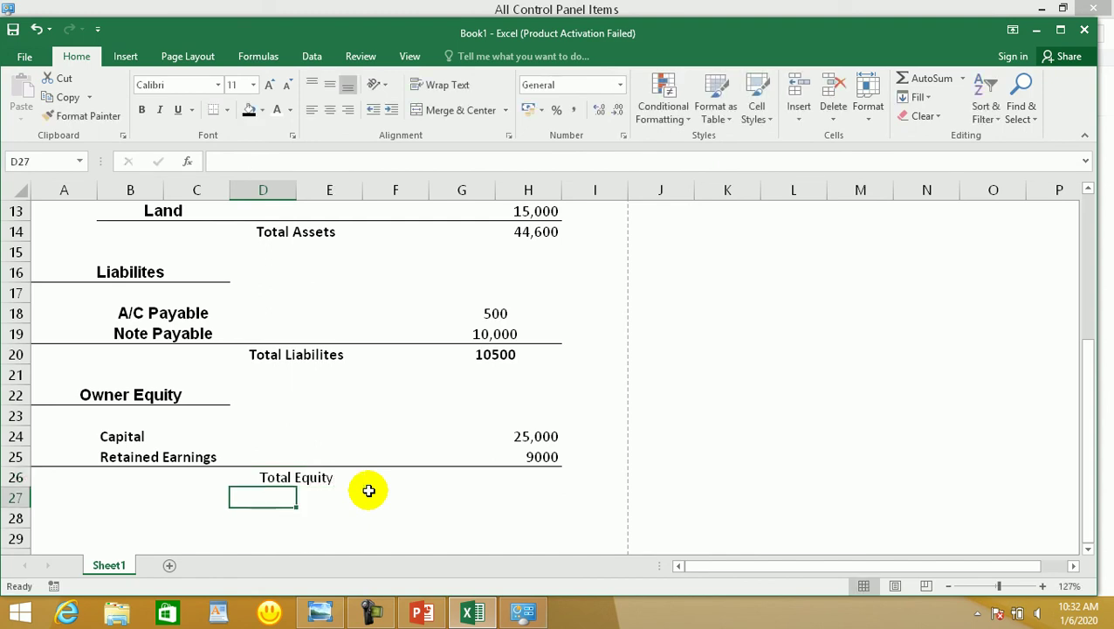
# Total the owner equity amounts in H26 with =SUM(G24:H25) and review the formulas in H26 and G20
pyautogui.click(323, 477)
pyautogui.click(526, 483)
pyautogui.click(537, 491)
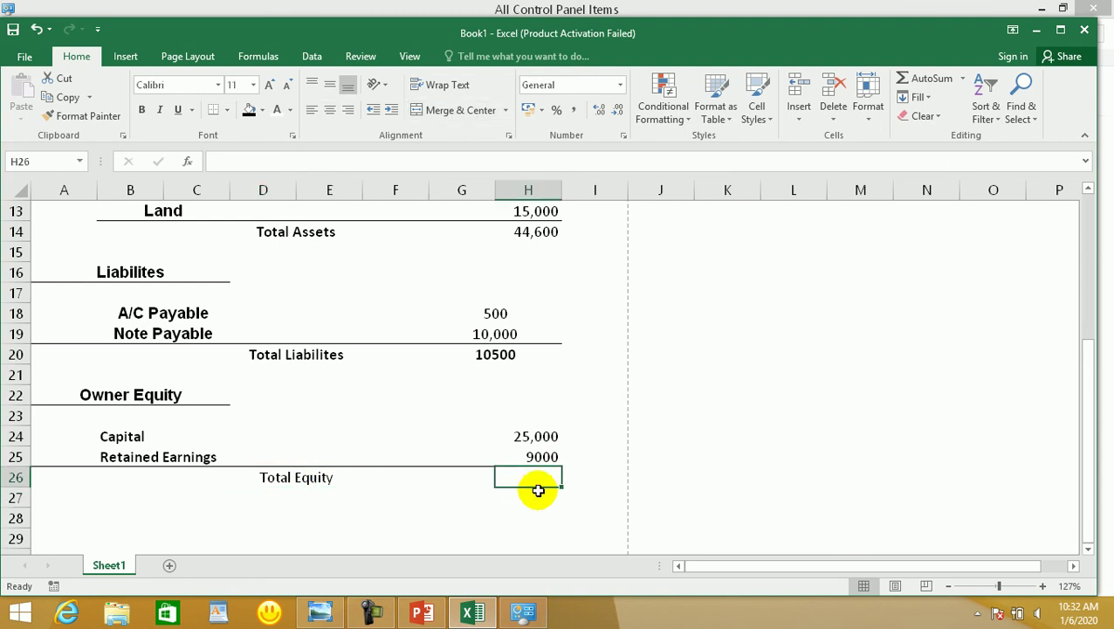
pyautogui.write('=sum')
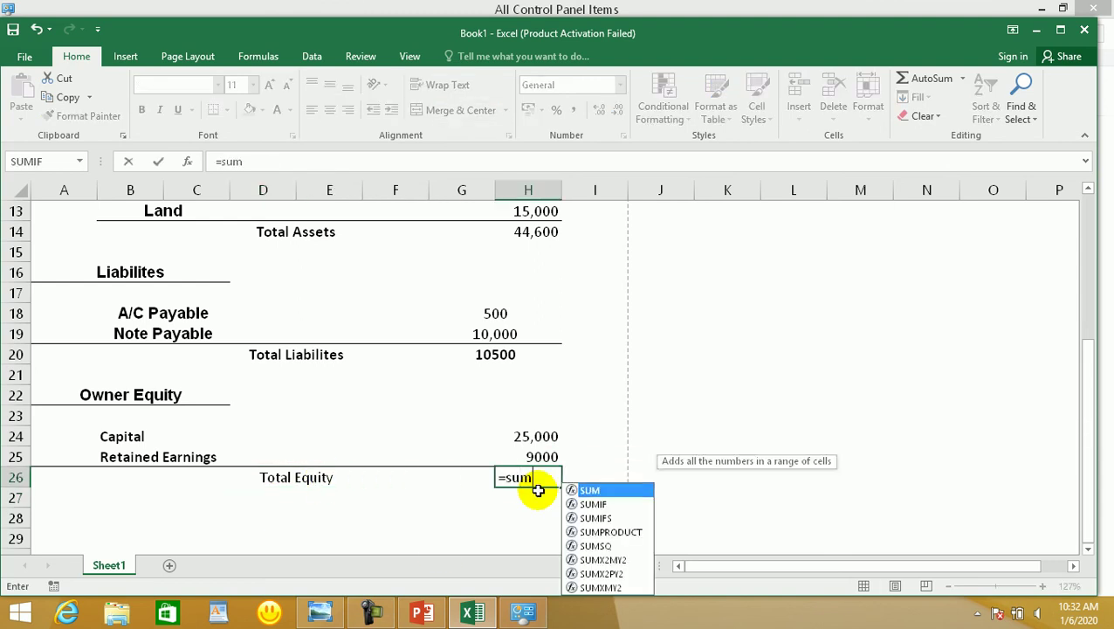
pyautogui.write('(')
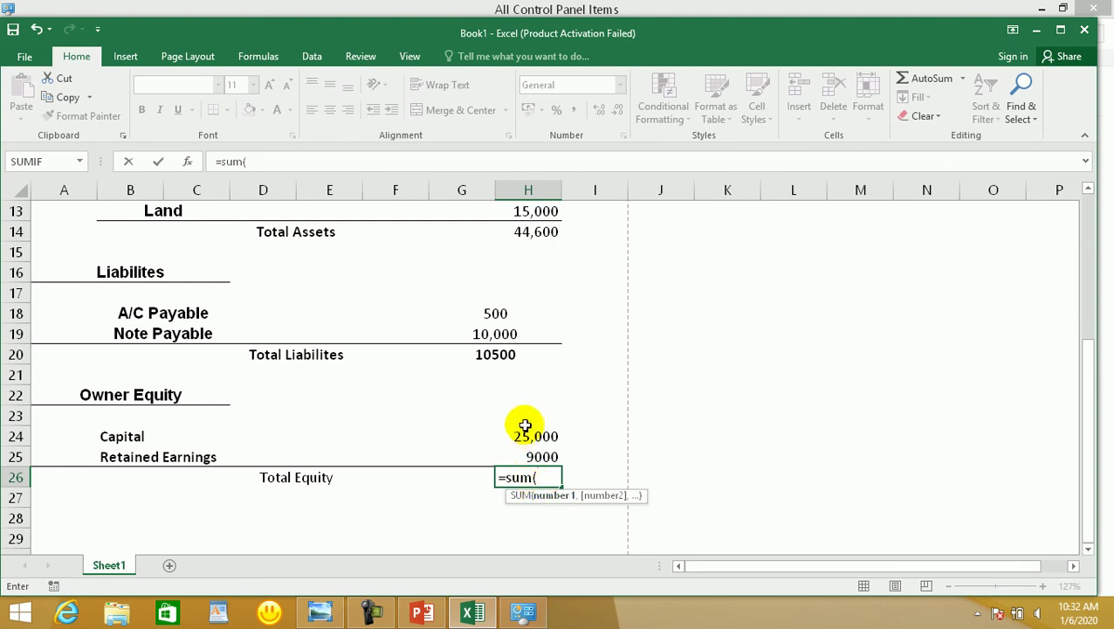
pyautogui.moveTo(522, 436); pyautogui.dragTo(522, 452)
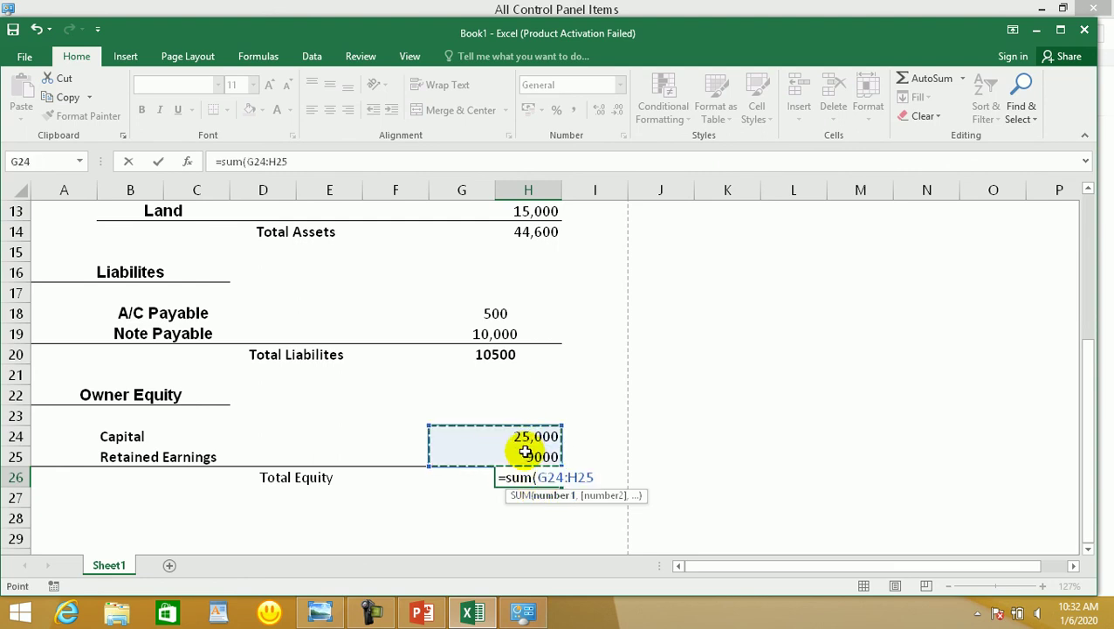
pyautogui.press('Return')
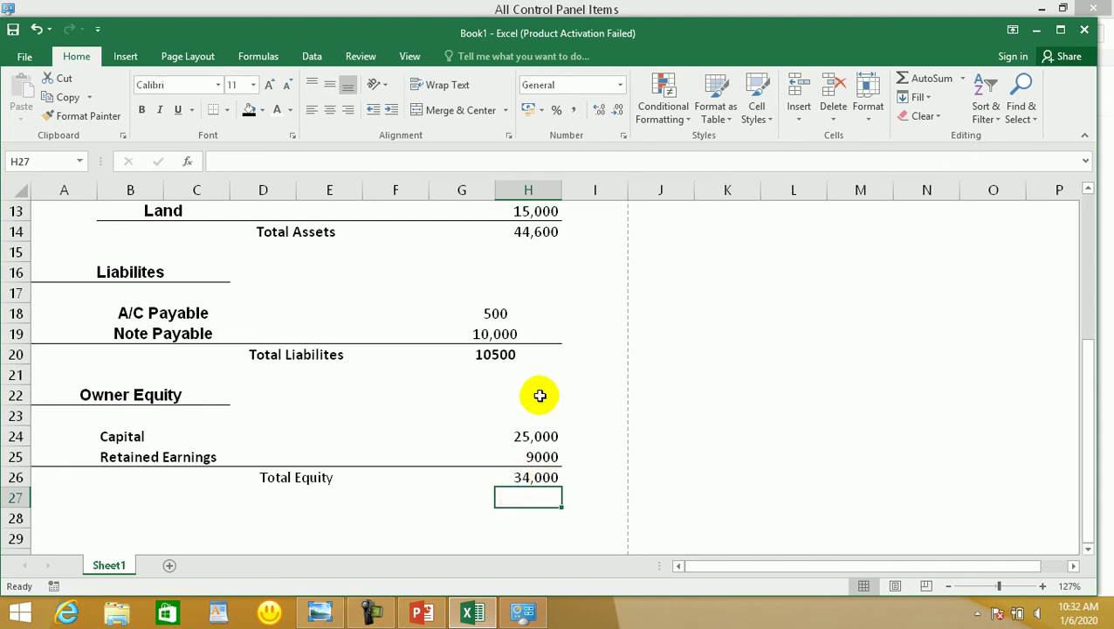
pyautogui.click(528, 476)
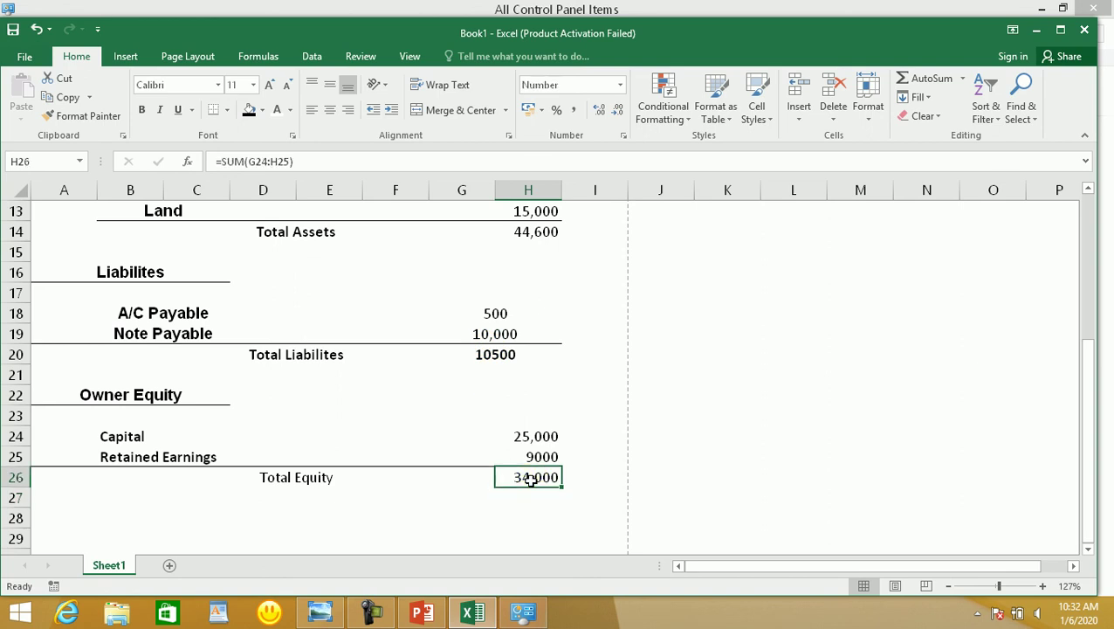
pyautogui.click(495, 356)
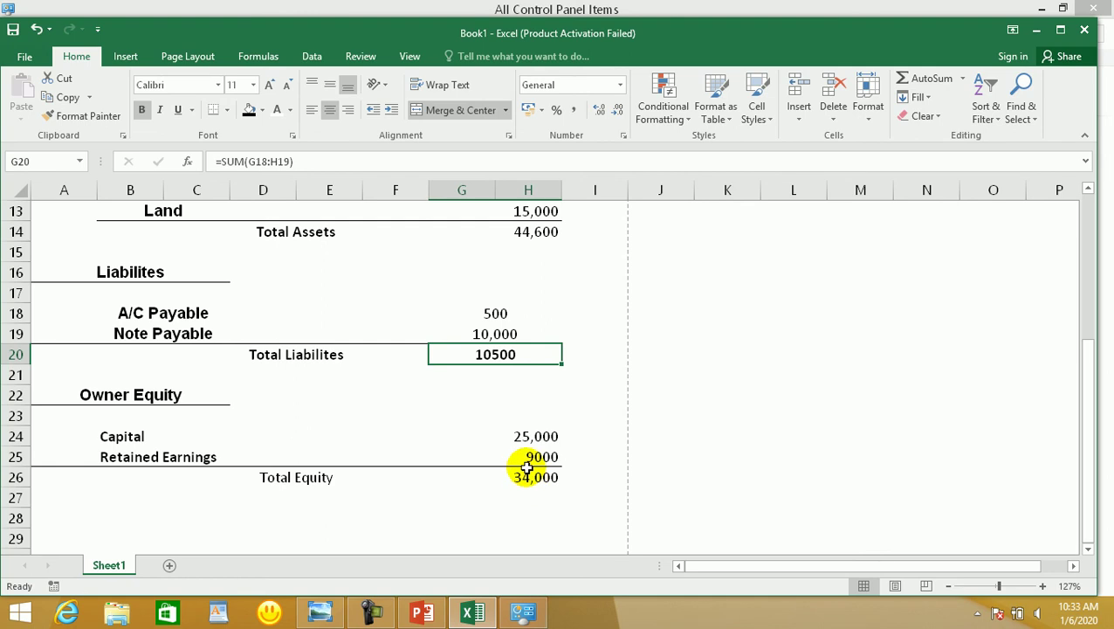
# Check the final total row below Total Owner Equity in the balan.JPG reference image and return to the workbook
pyautogui.scroll(-1, 435, 477)
pyautogui.click(294, 475)
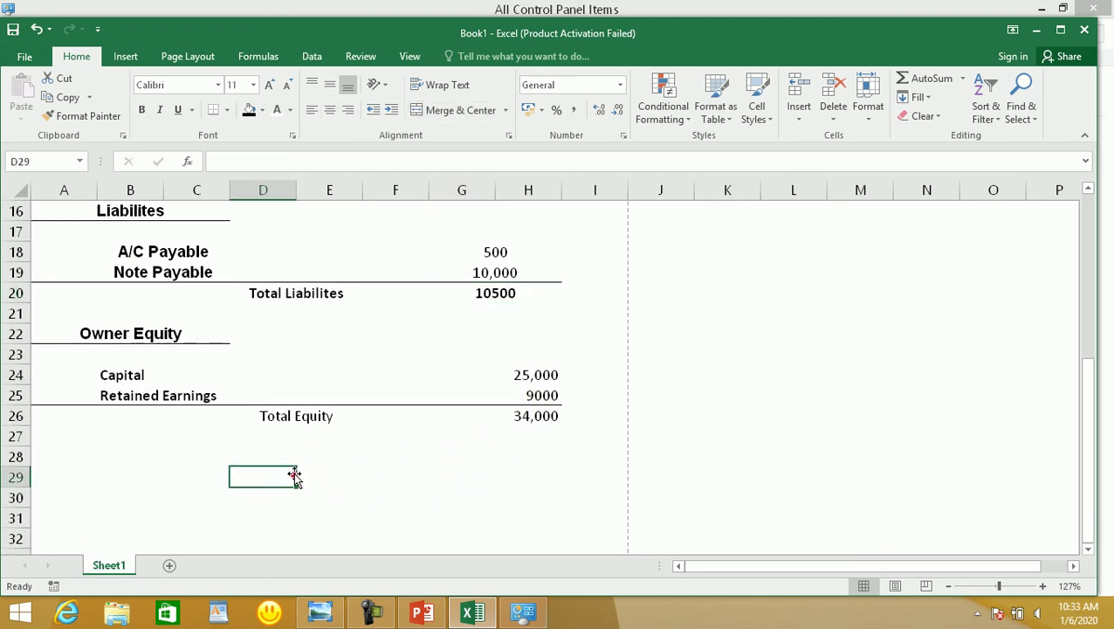
pyautogui.click(317, 611)
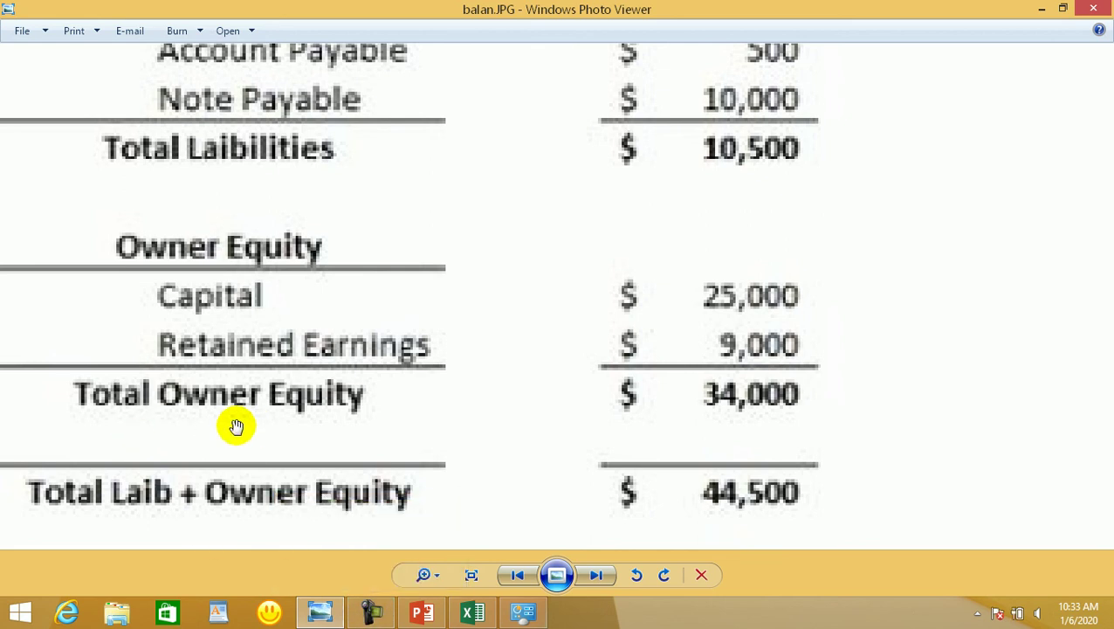
pyautogui.click(310, 616)
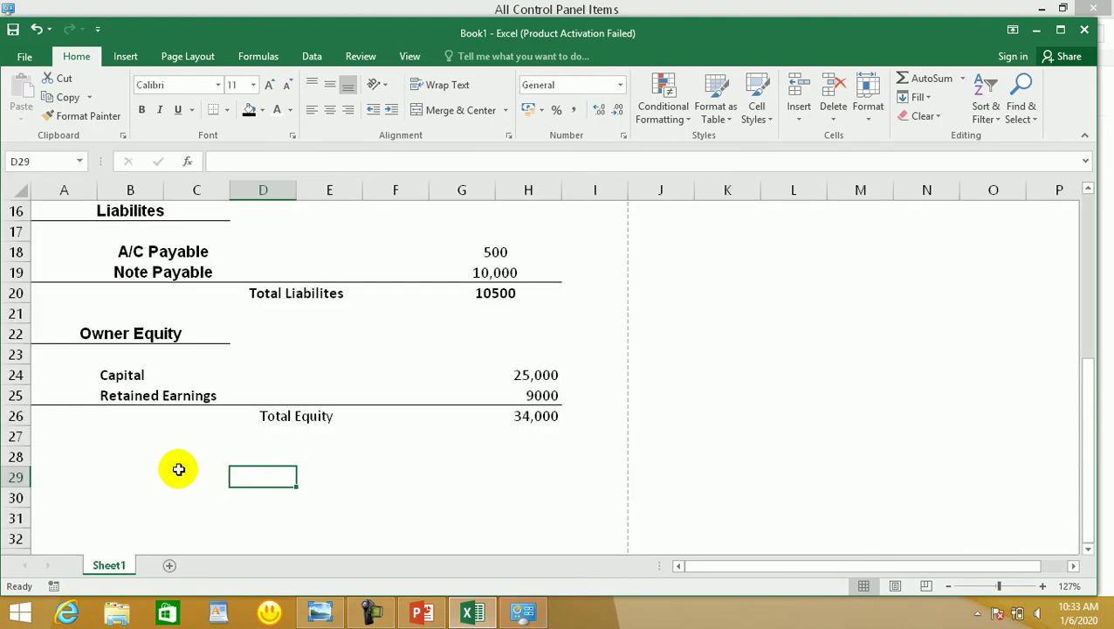
# Merge and center C29:E29 and enter the label Total Liabilites+Equity in bold
pyautogui.moveTo(178, 470); pyautogui.dragTo(324, 472)
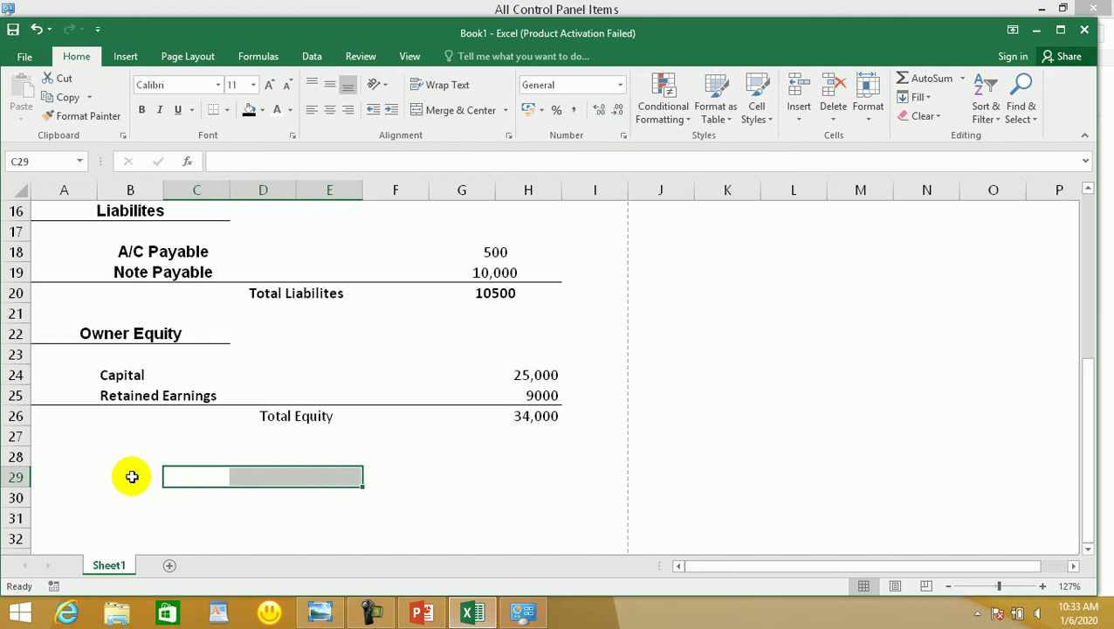
pyautogui.click(417, 110)
pyautogui.write('Total Liabilites+')
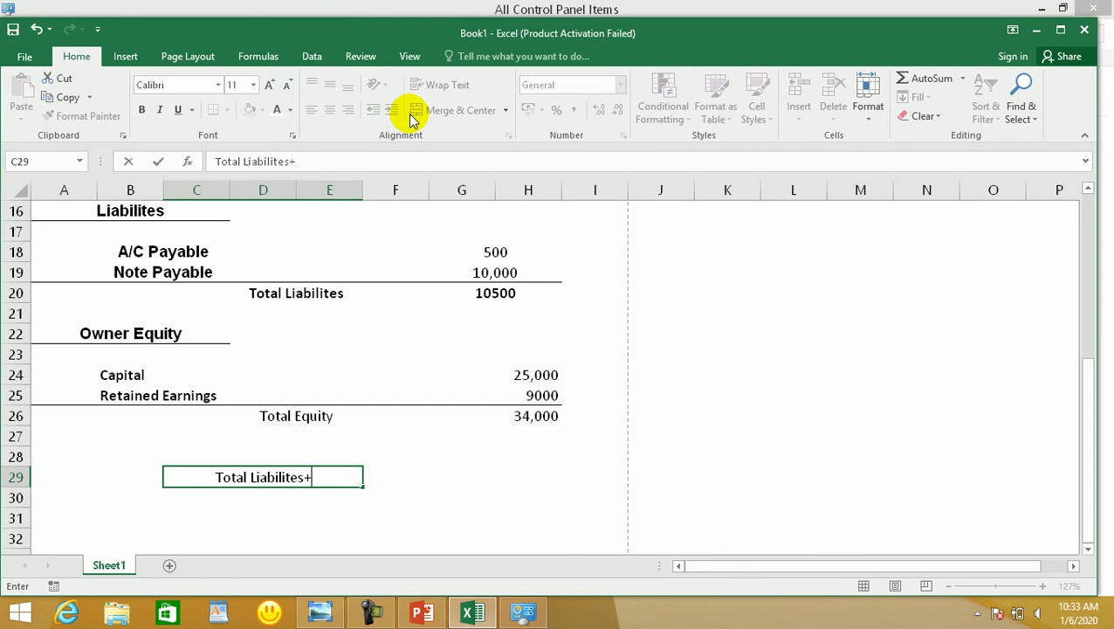
pyautogui.write('wern')
pyautogui.press('BackSpace')
pyautogui.press('BackSpace')
pyautogui.press('BackSpace')
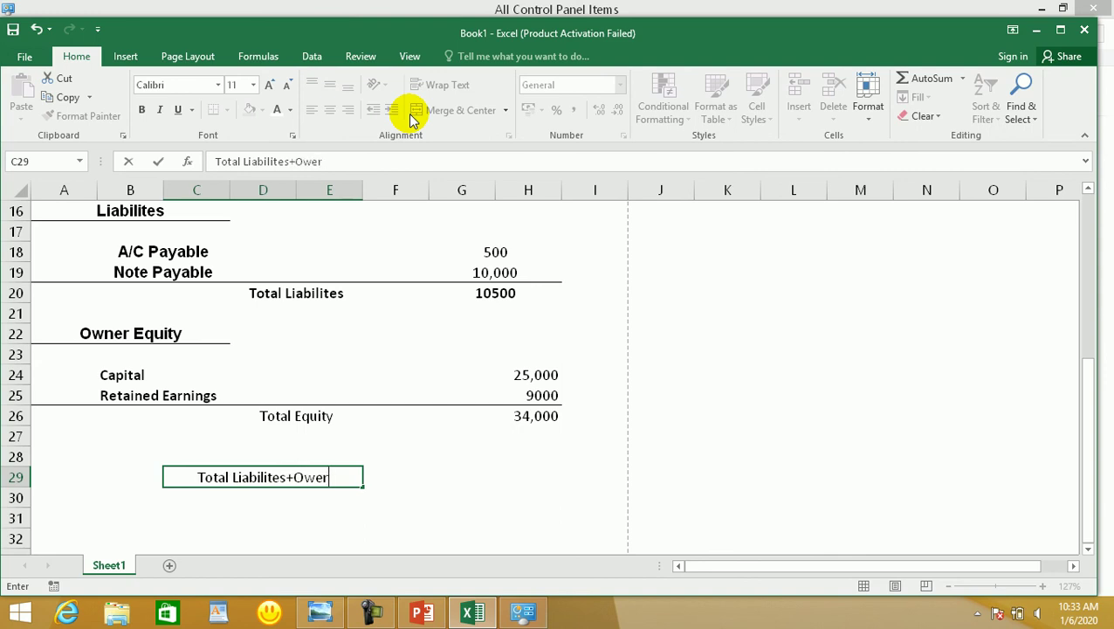
pyautogui.press('BackSpace')
pyautogui.press('BackSpace')
pyautogui.write('Equity')
pyautogui.press('Return')
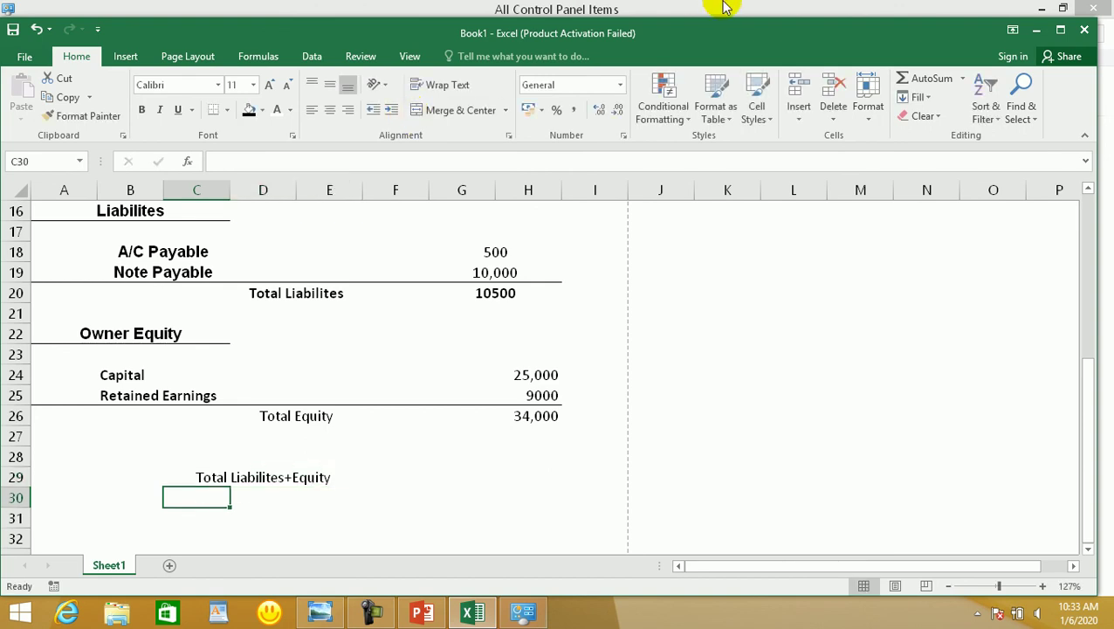
pyautogui.click(339, 476)
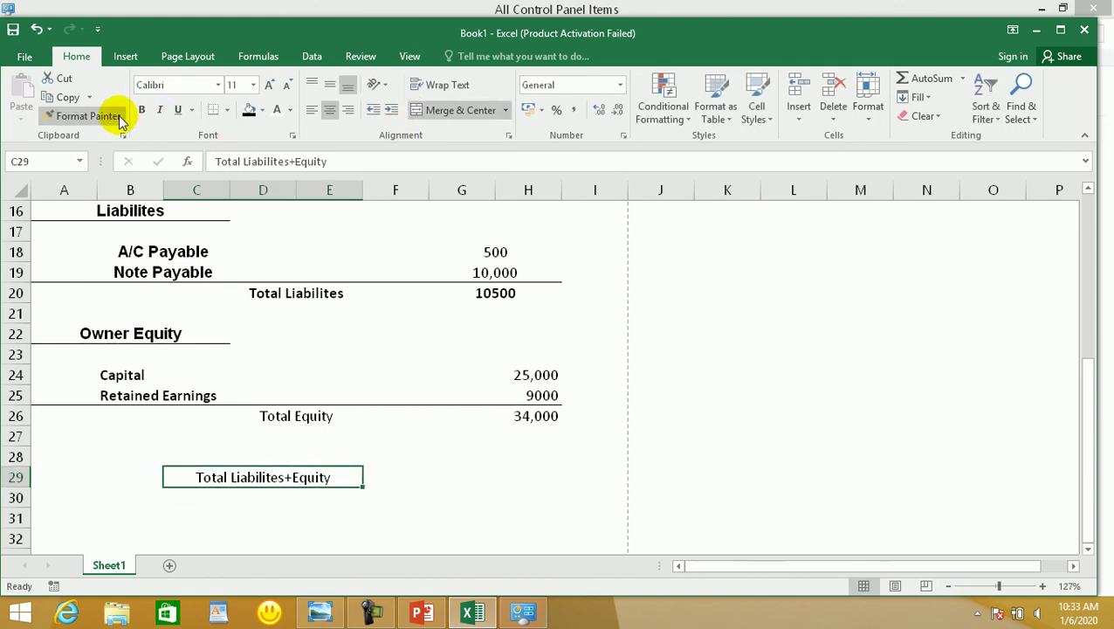
pyautogui.click(141, 110)
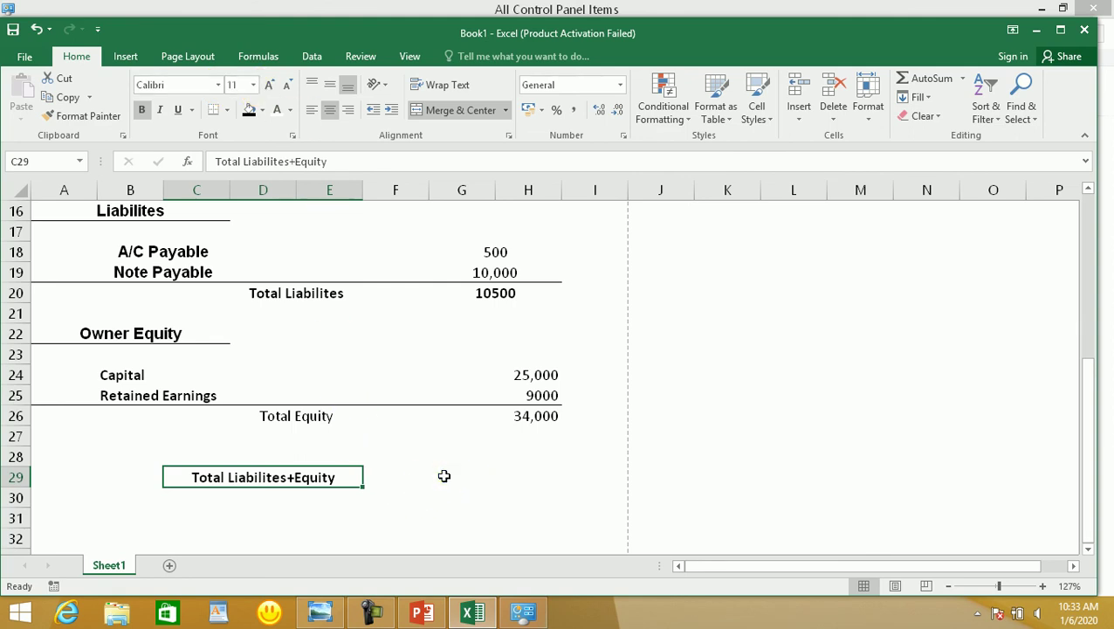
# Merge and center G29:H29 and add total equity and total liabilities there with =SUM(H26,G20)
pyautogui.moveTo(444, 476); pyautogui.dragTo(510, 472)
pyautogui.click(443, 112)
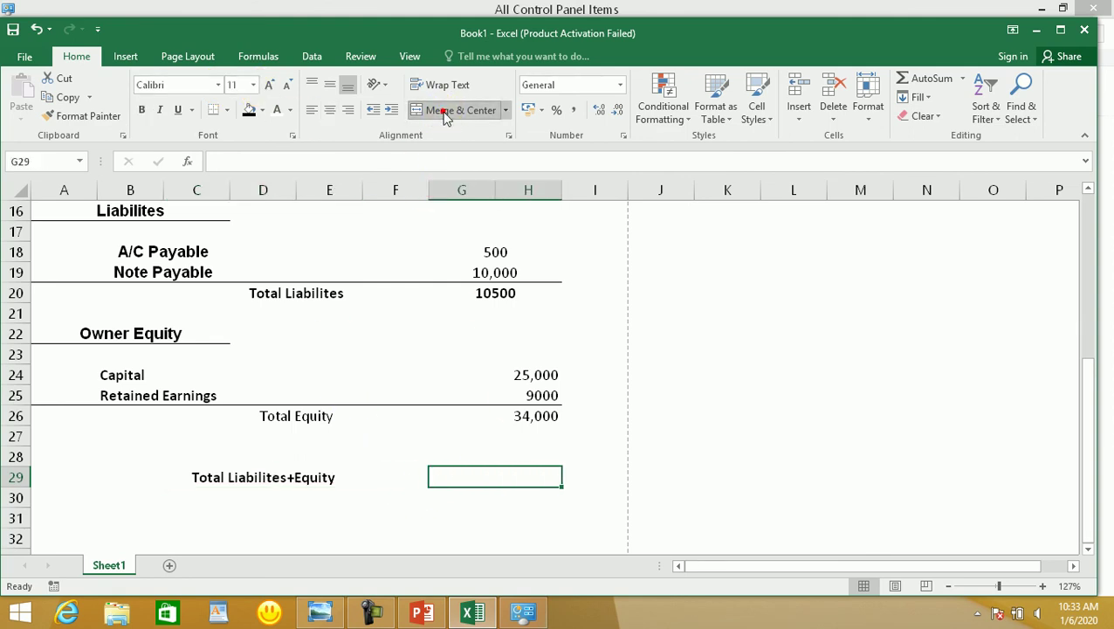
pyautogui.write('=sum')
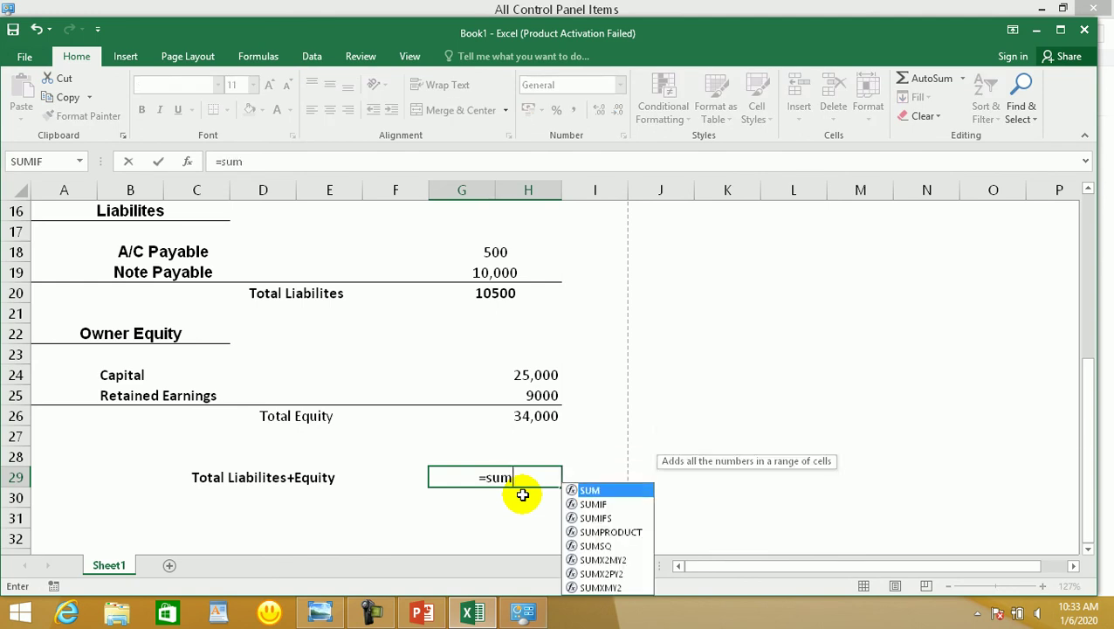
pyautogui.write('(')
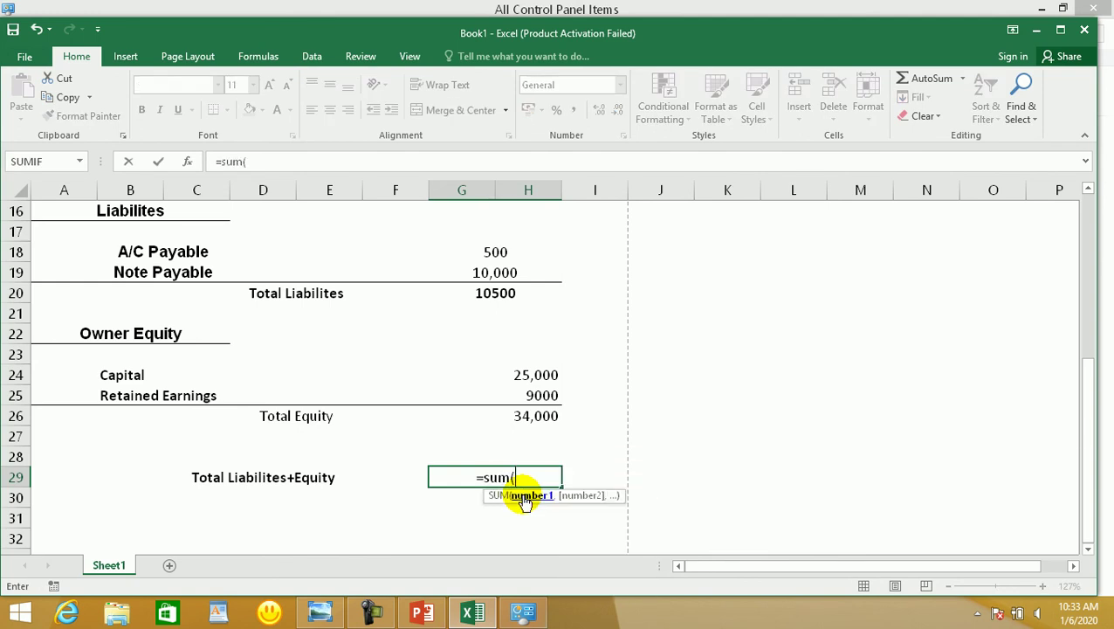
pyautogui.click(509, 416)
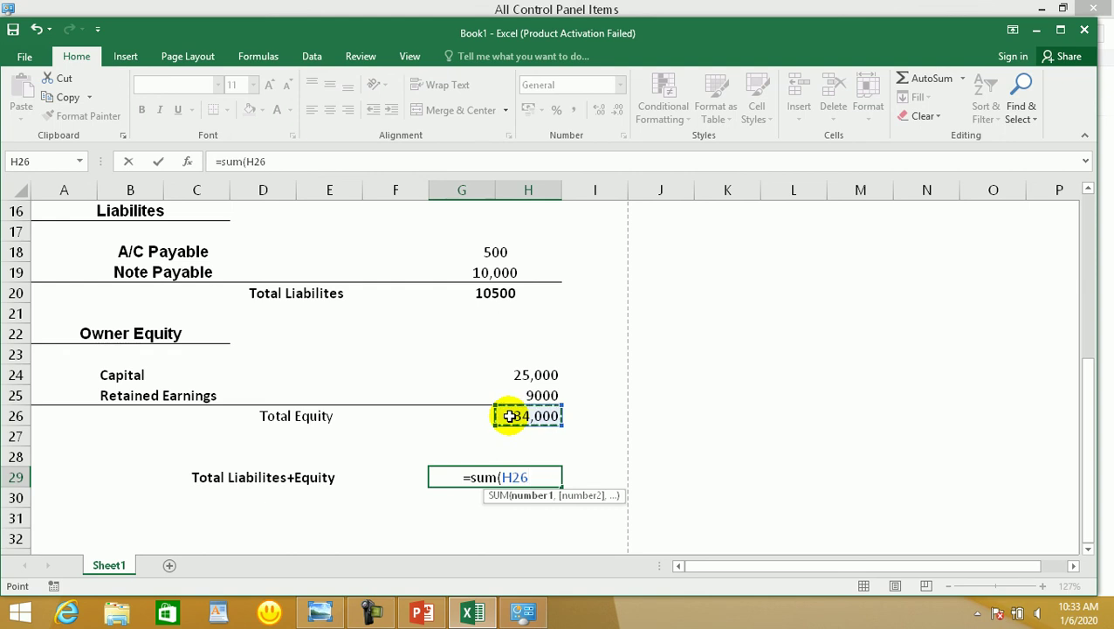
pyautogui.write(',')
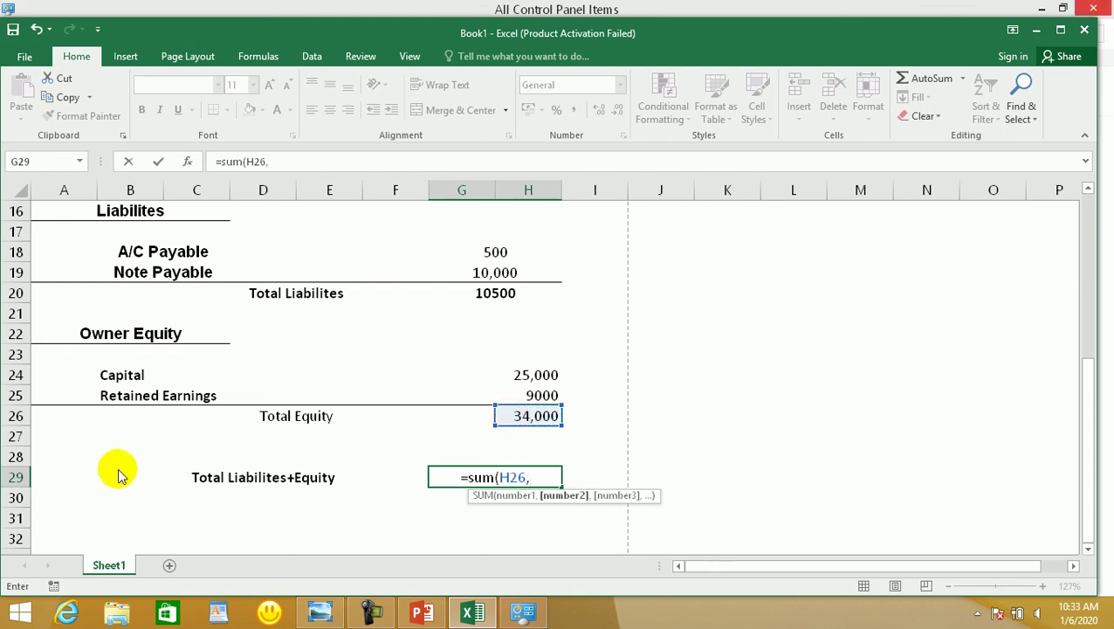
pyautogui.click(523, 294)
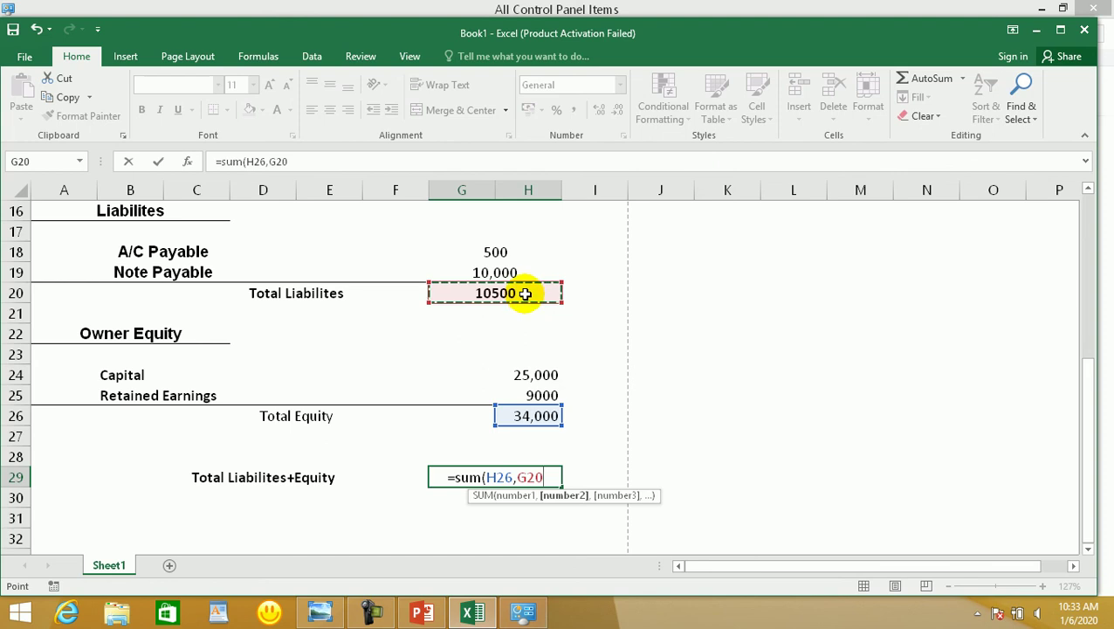
pyautogui.press('Return')
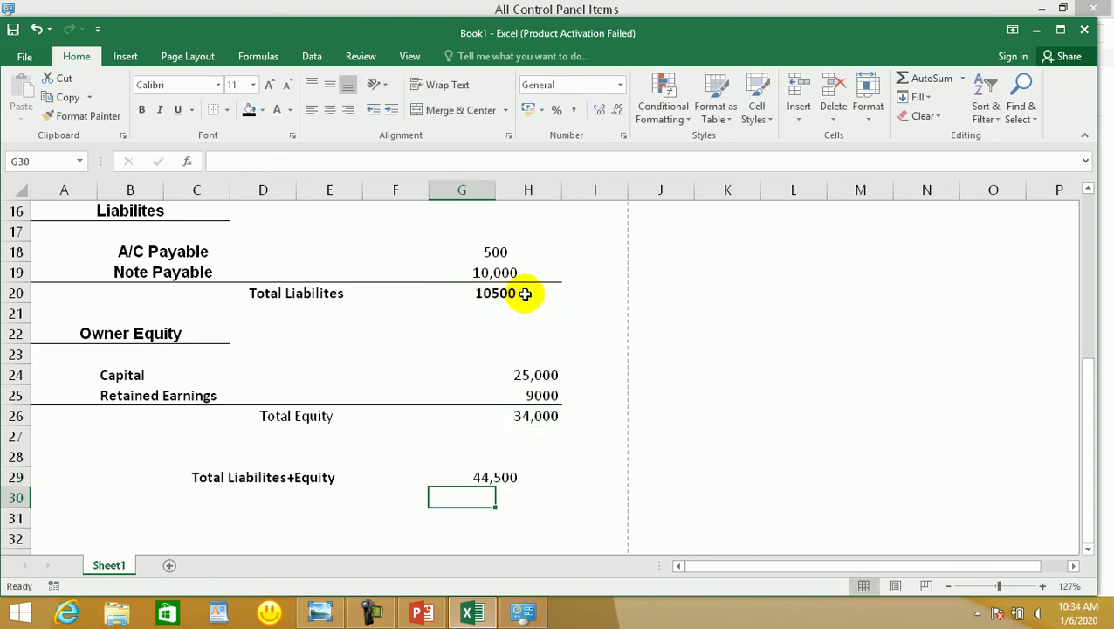
# Compare the Total Assets amount in H14 with the Total Liabilites+Equity amount in G29 and review the sections between them
pyautogui.scroll(4, 441, 285)
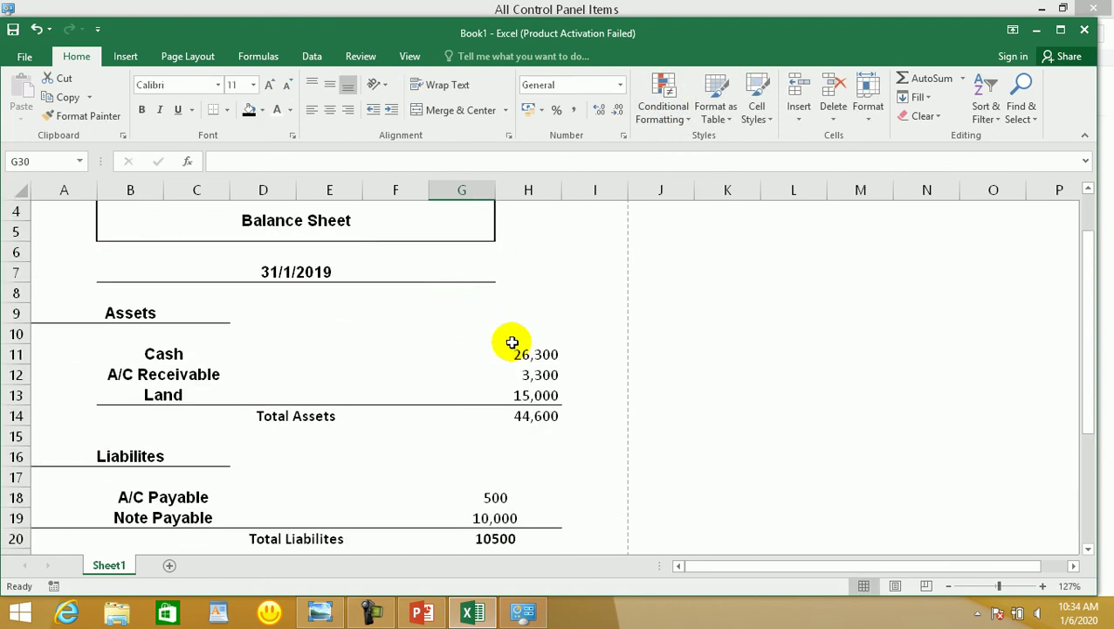
pyautogui.click(528, 418)
pyautogui.scroll(-4, 528, 417)
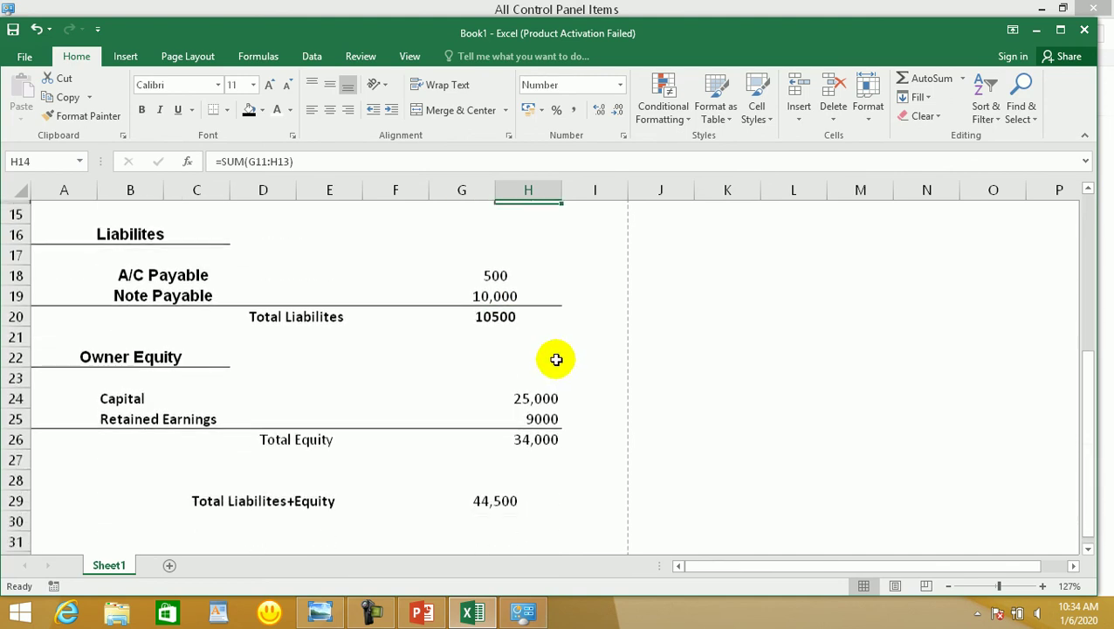
pyautogui.scroll(3, 494, 415)
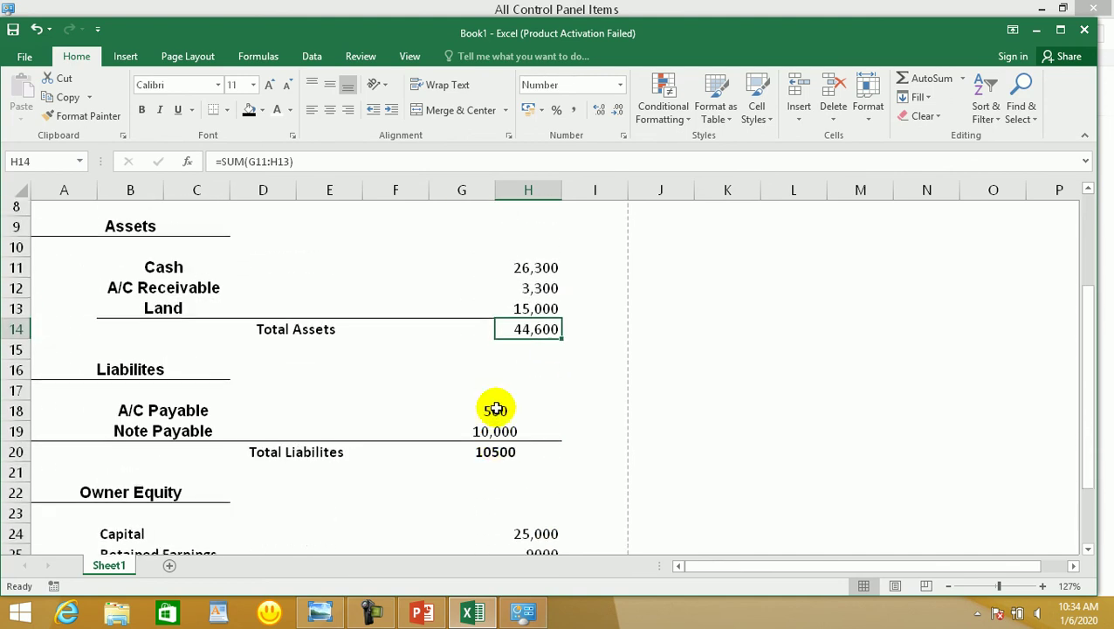
pyautogui.scroll(2, 496, 407)
pyautogui.scroll(-3, 496, 407)
pyautogui.scroll(-3, 494, 410)
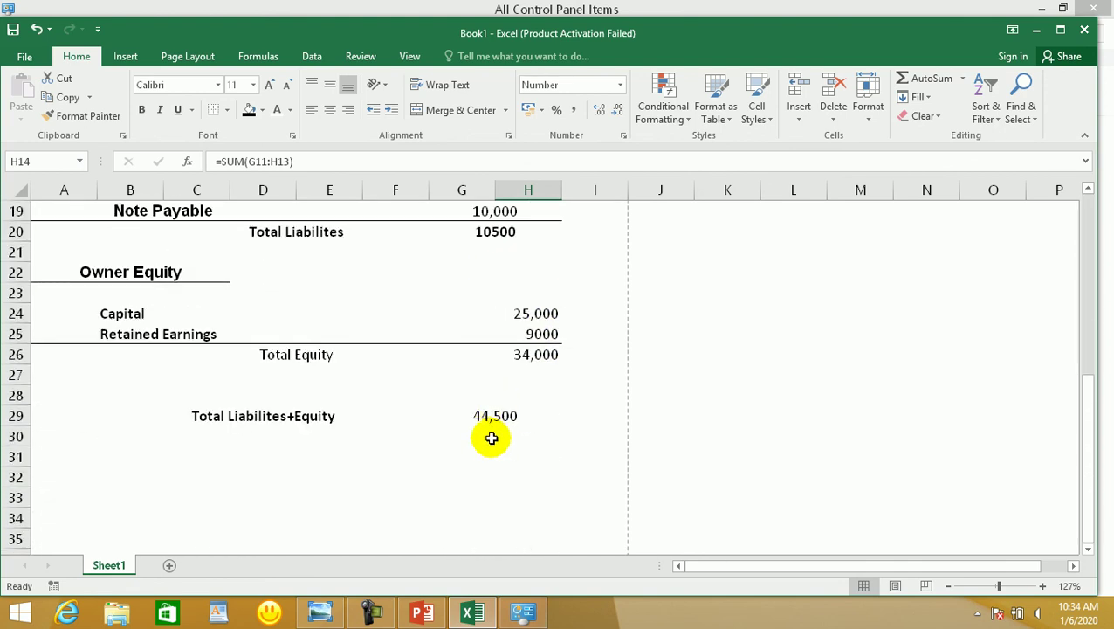
pyautogui.scroll(2, 492, 436)
pyautogui.scroll(1, 491, 437)
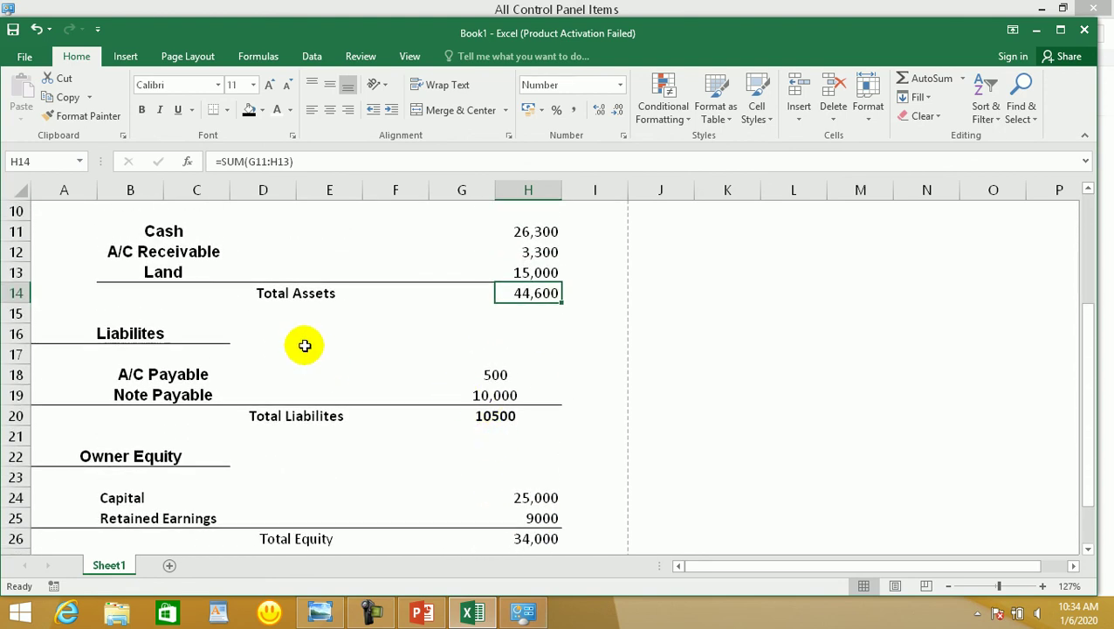
pyautogui.scroll(3, 393, 366)
pyautogui.scroll(1, 363, 337)
# Zoom to the balance sheet range A4:I29 and adjust the zoom to 90% to view all its sections together
pyautogui.moveTo(62, 277); pyautogui.dragTo(591, 518)
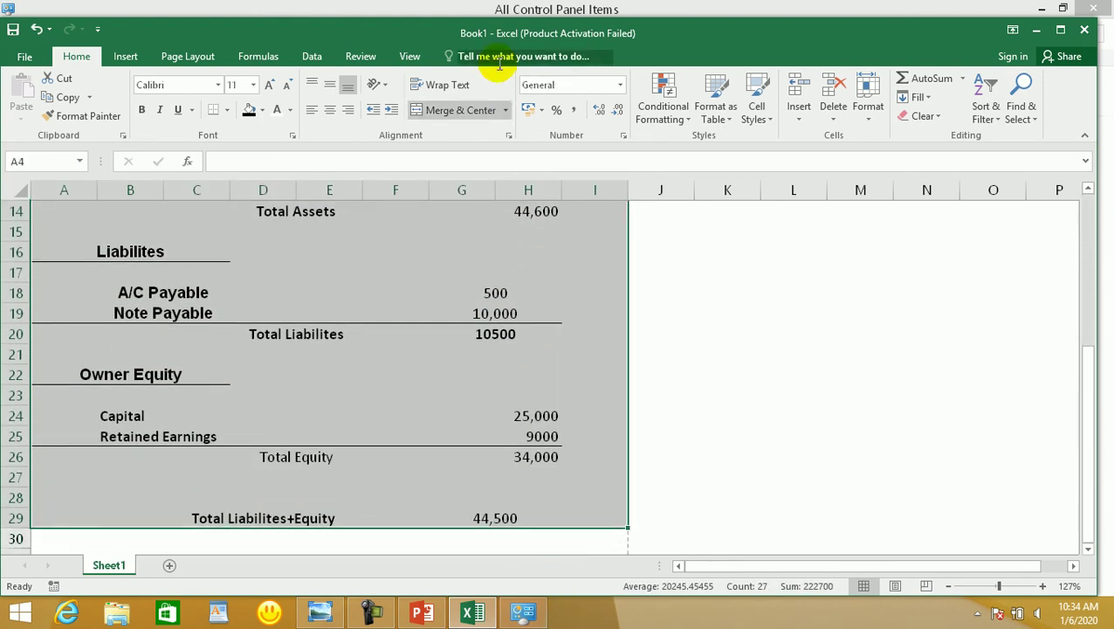
pyautogui.click(410, 56)
pyautogui.click(408, 110)
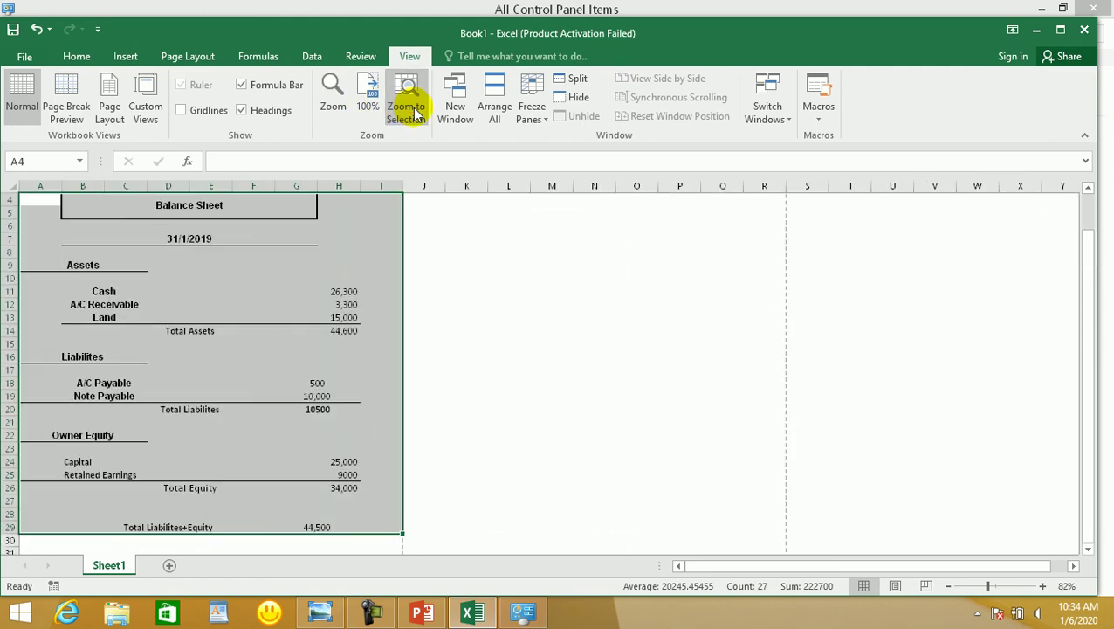
pyautogui.click(365, 384)
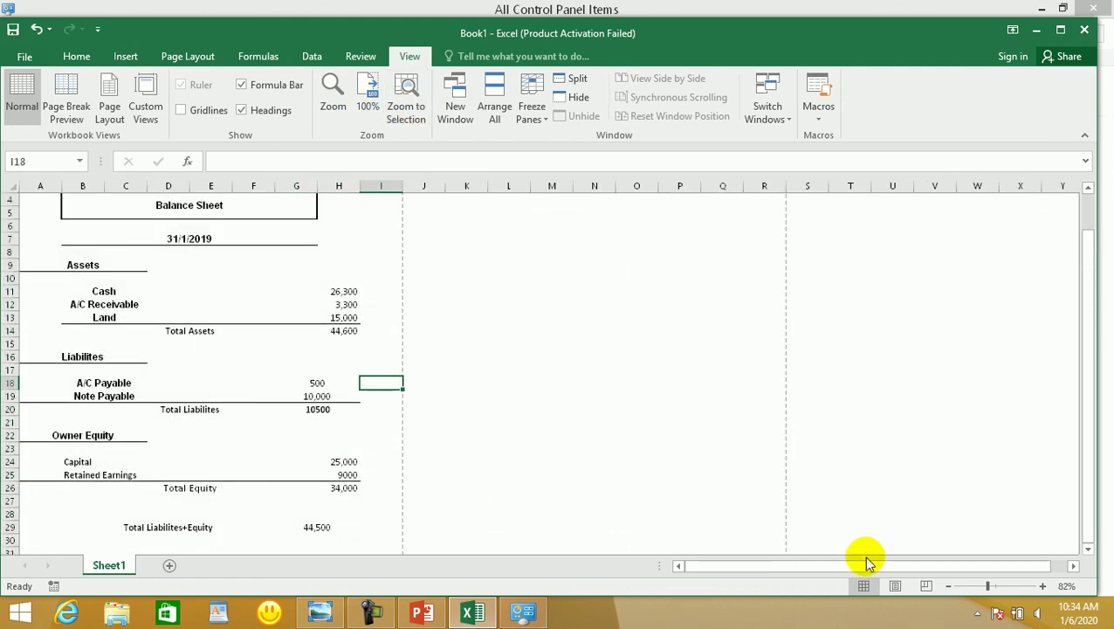
pyautogui.click(949, 588)
pyautogui.click(1043, 587)
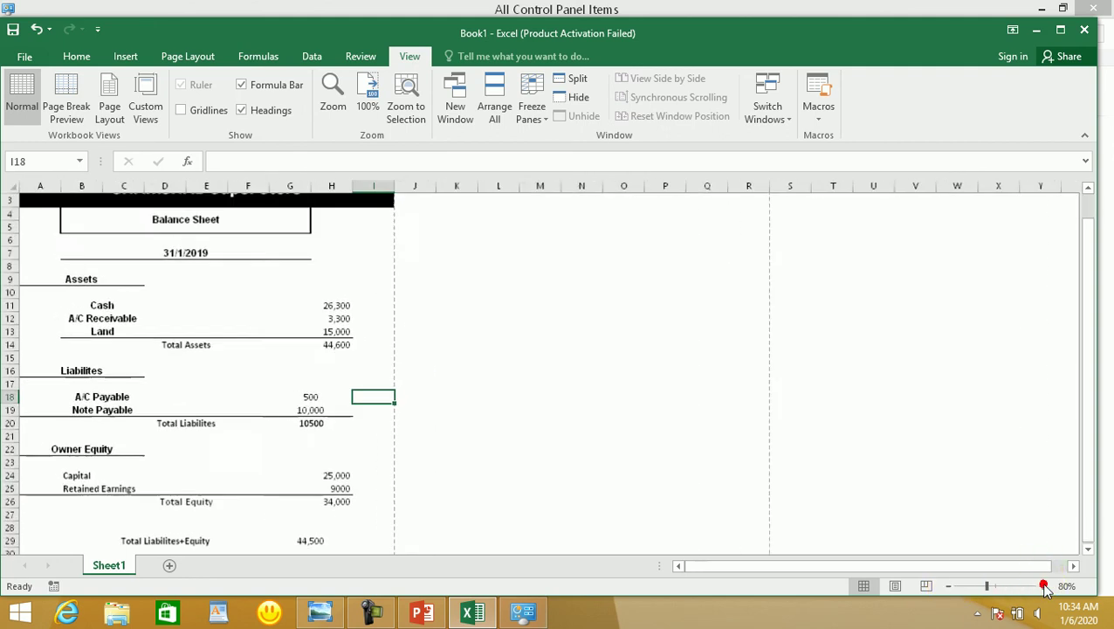
pyautogui.click(1043, 587)
pyautogui.scroll(-2, 378, 378)
pyautogui.scroll(1, 378, 378)
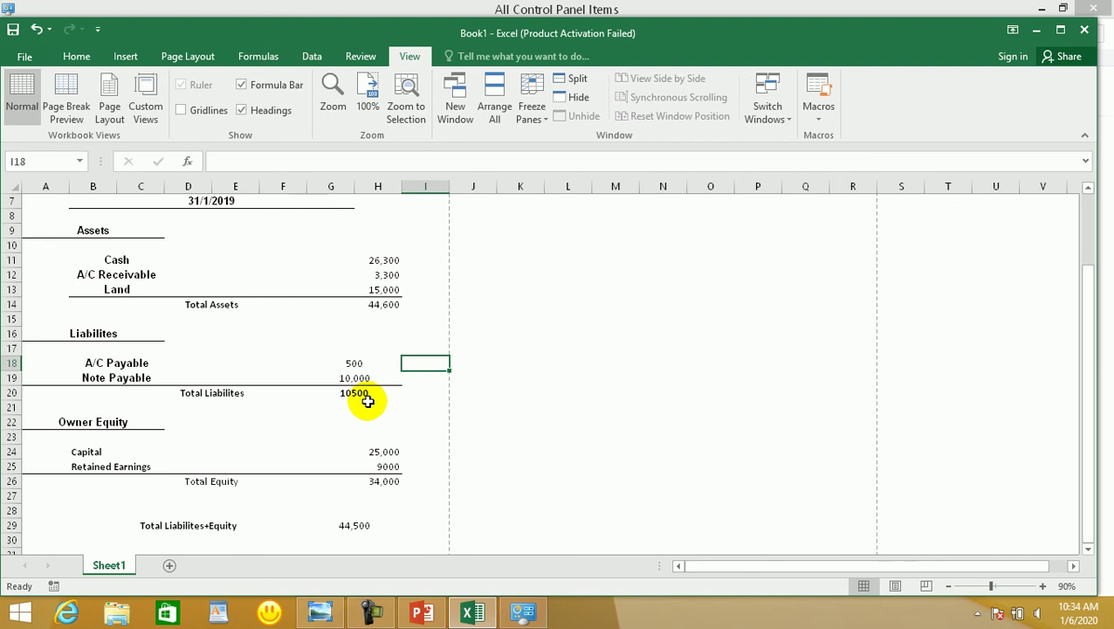
# Check the asset amounts in balan.JPG and correct the A/C Receivable amount in G12 to 3,200
pyautogui.click(319, 610)
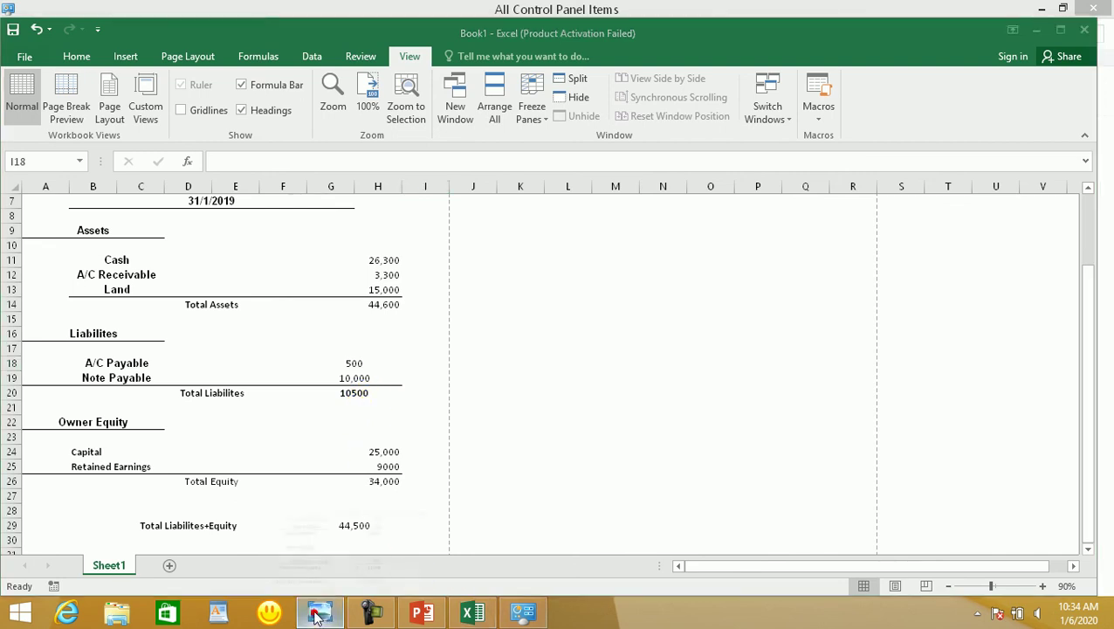
pyautogui.scroll(-3, 482, 334)
pyautogui.scroll(3, 651, 112)
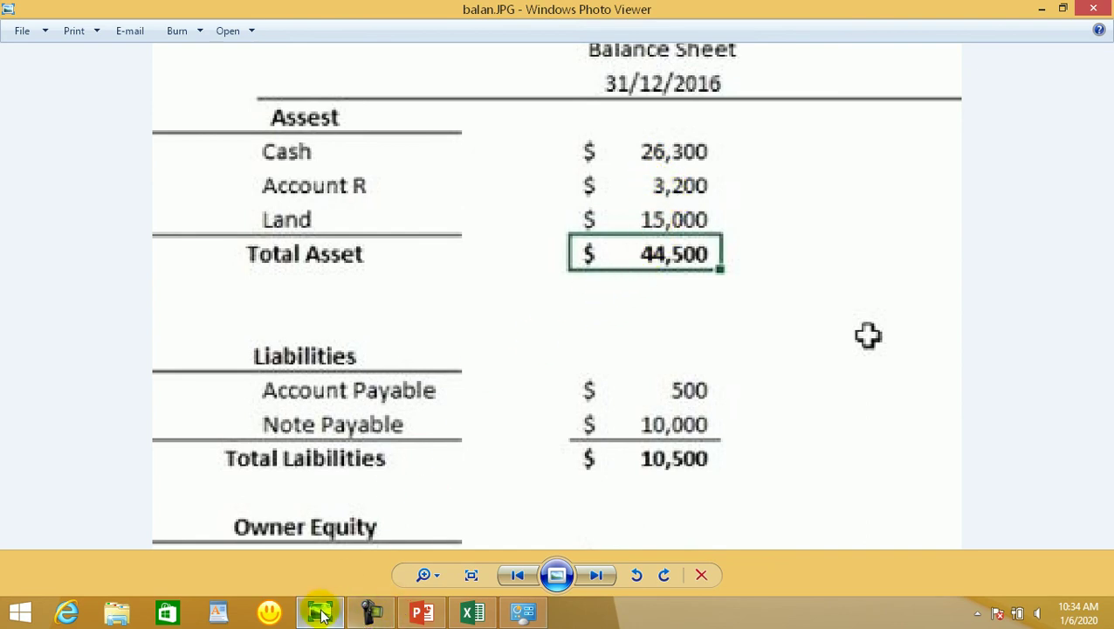
pyautogui.moveTo(322, 612)
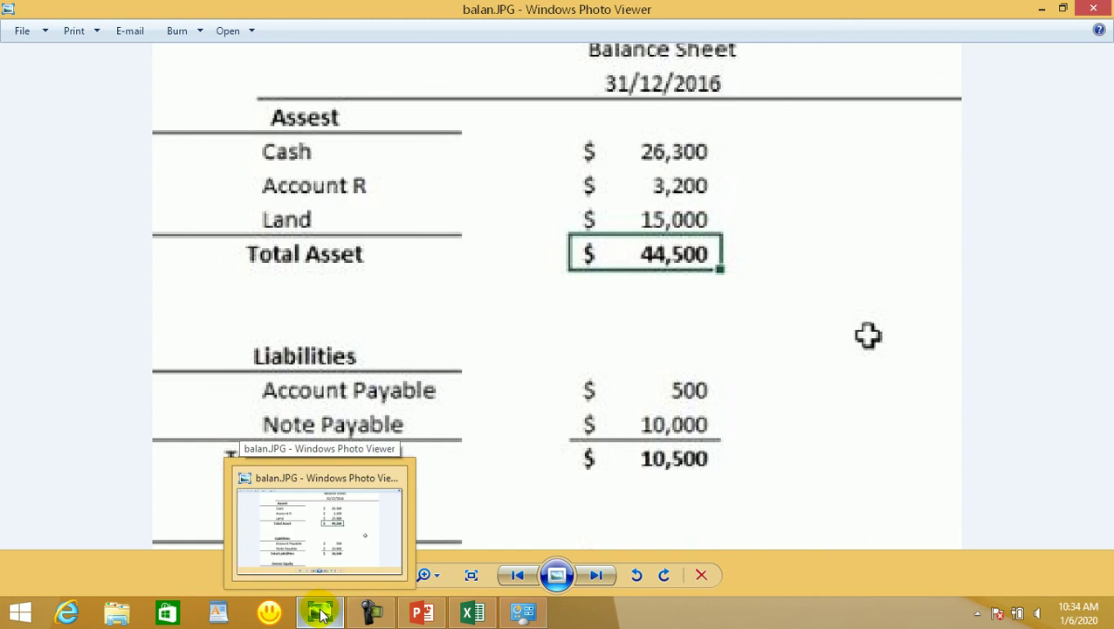
pyautogui.click(471, 611)
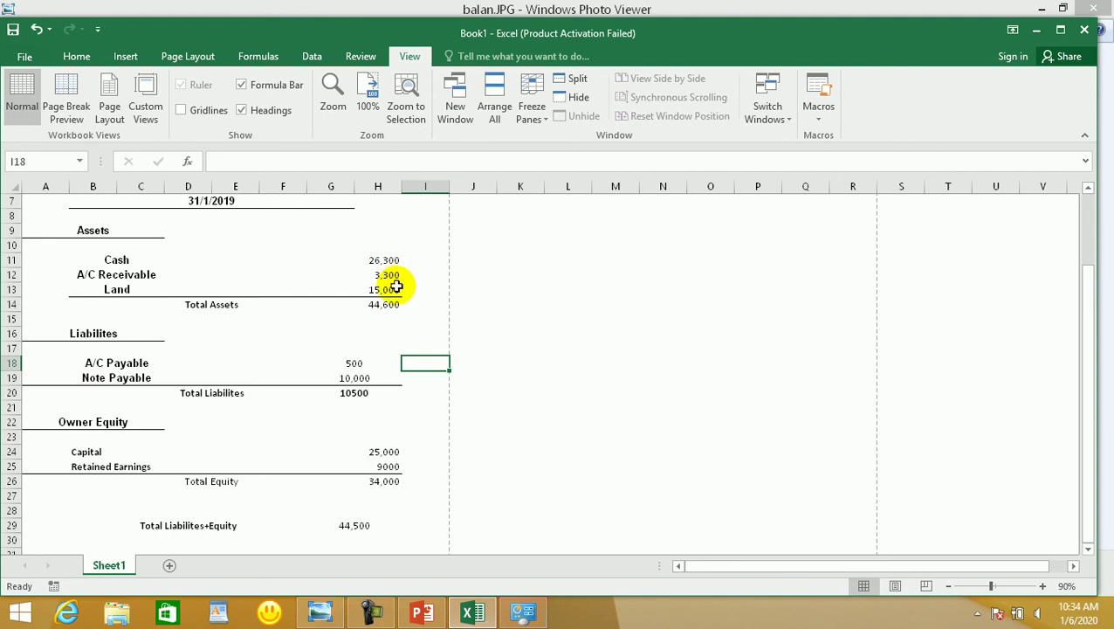
pyautogui.doubleClick(395, 276)
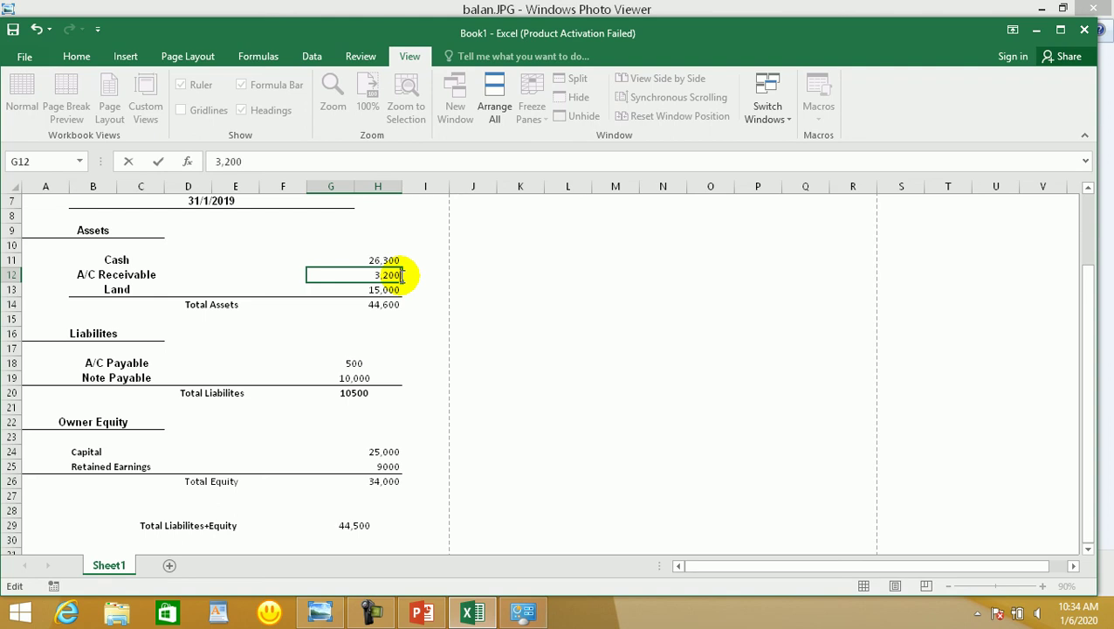
pyautogui.press('Return')
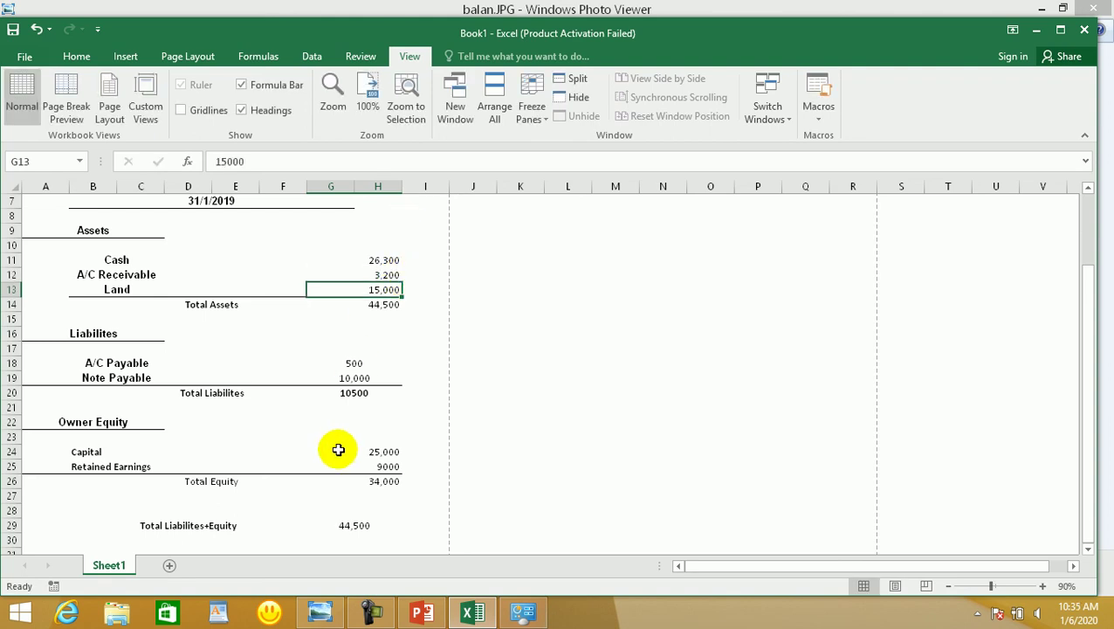
# Verify that the totals in G29 and H14 balance and review their formulas
pyautogui.scroll(1, 343, 557)
pyautogui.scroll(-2, 380, 415)
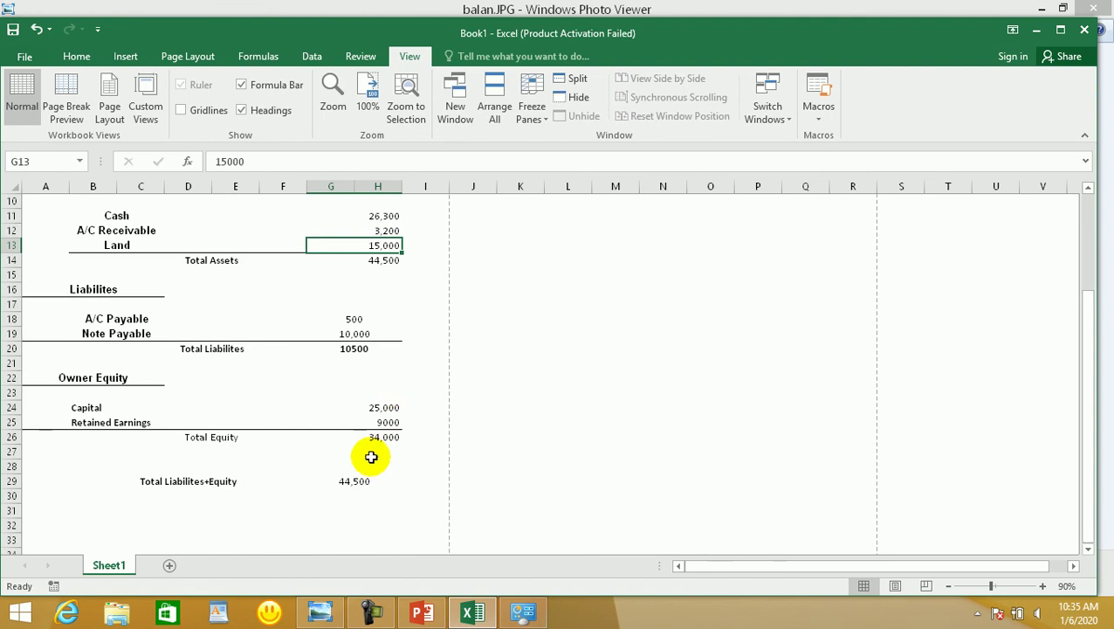
pyautogui.click(351, 484)
pyautogui.scroll(1, 368, 436)
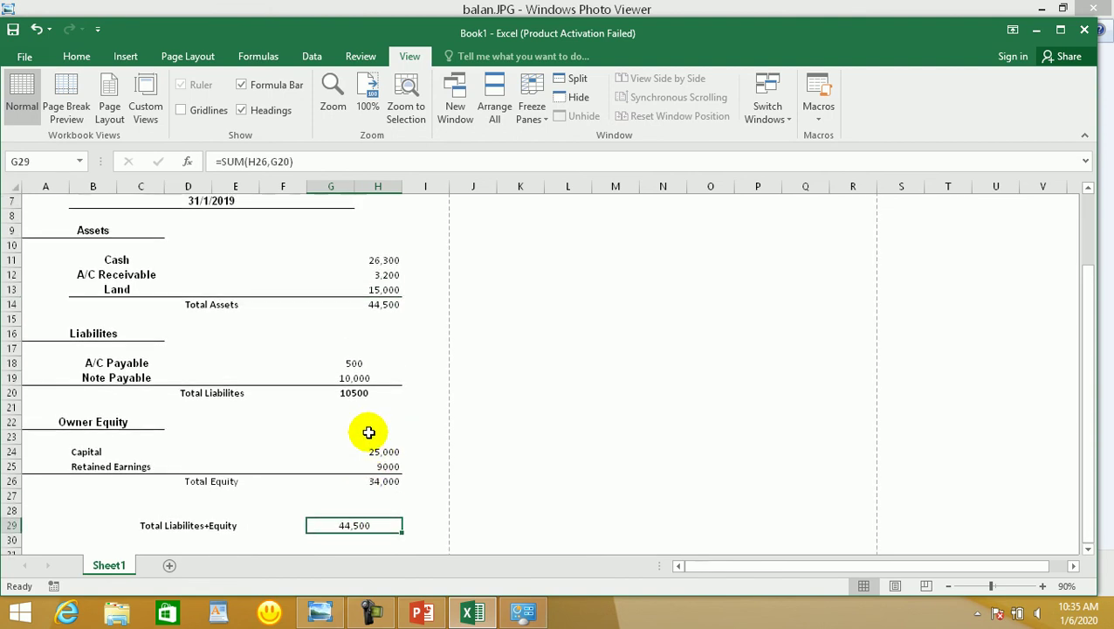
pyautogui.click(380, 309)
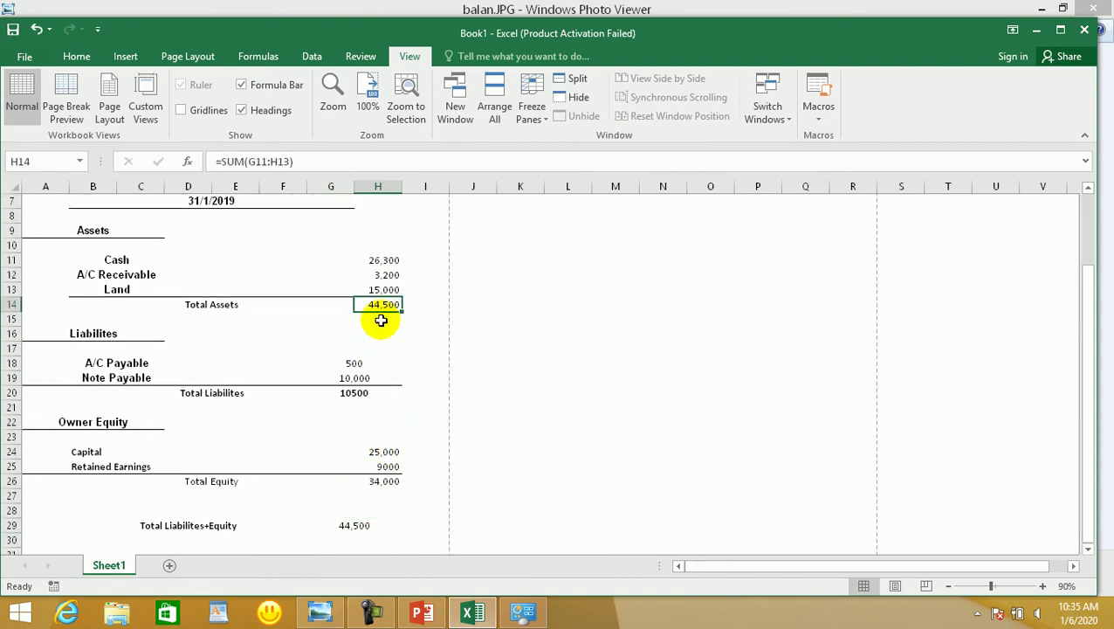
# Review the balance sheet down to the Total Liabilites+Equity row, check it in Page Break Preview, and return to Normal view
pyautogui.scroll(-2, 346, 449)
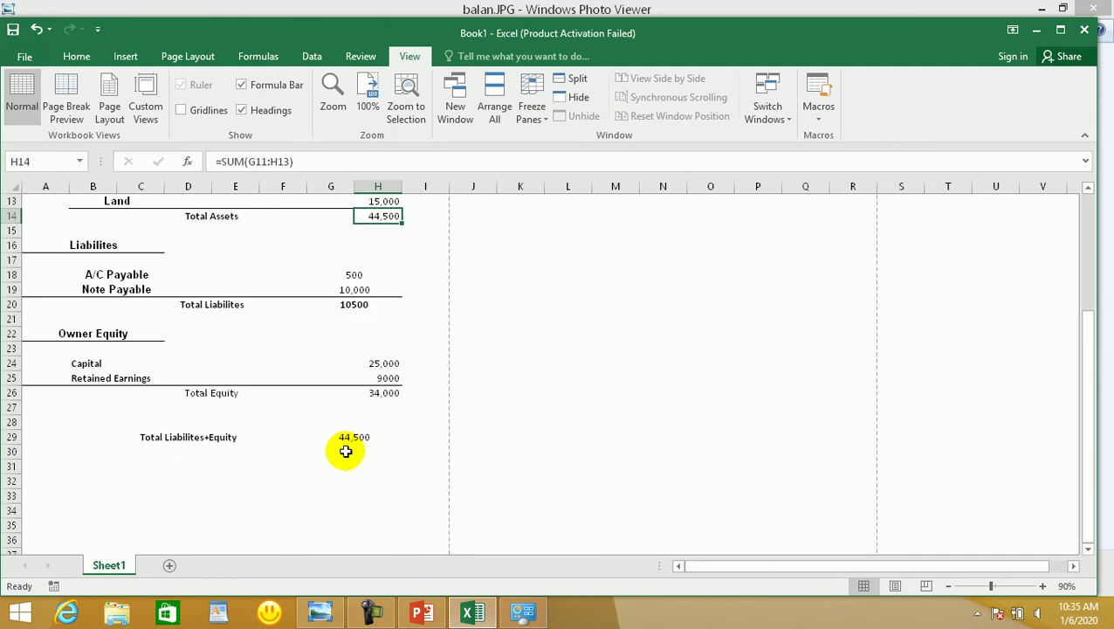
pyautogui.scroll(3, 345, 450)
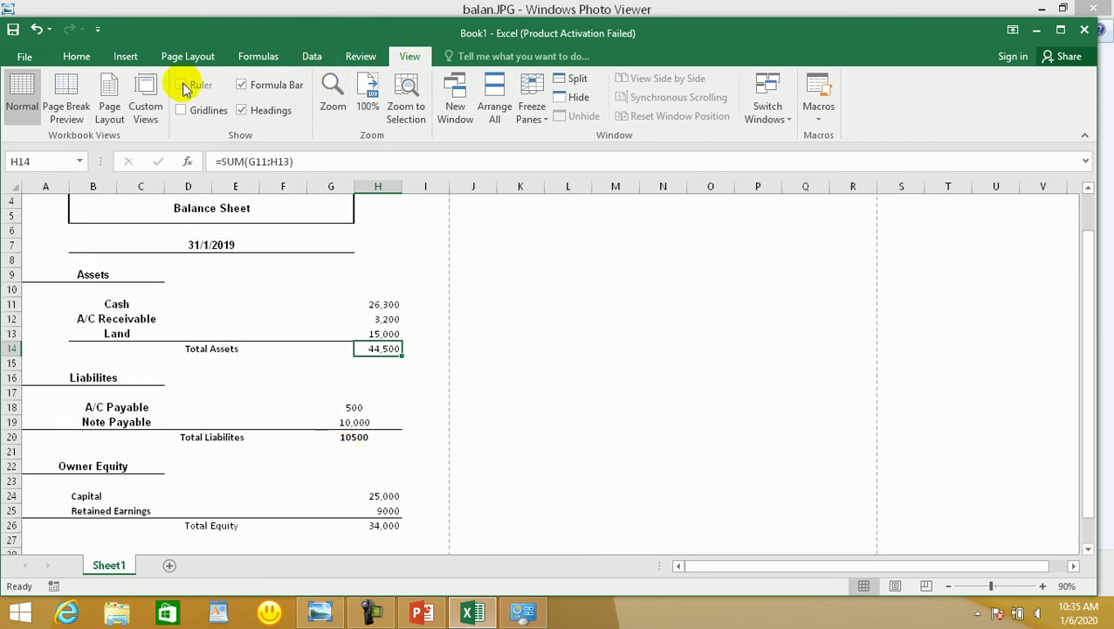
pyautogui.click(66, 98)
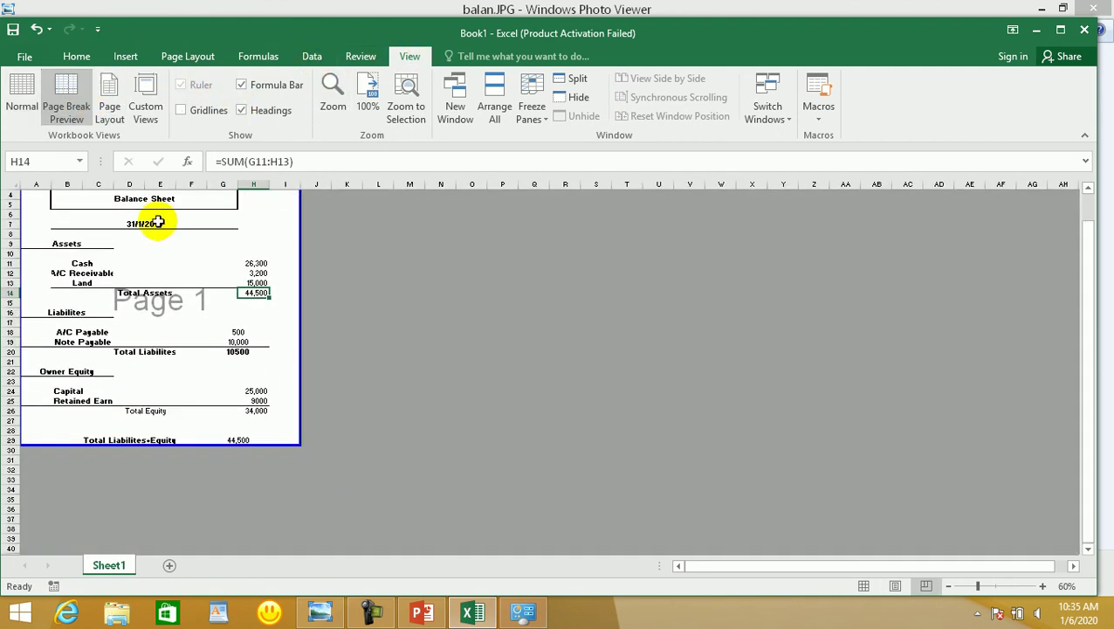
pyautogui.click(196, 351)
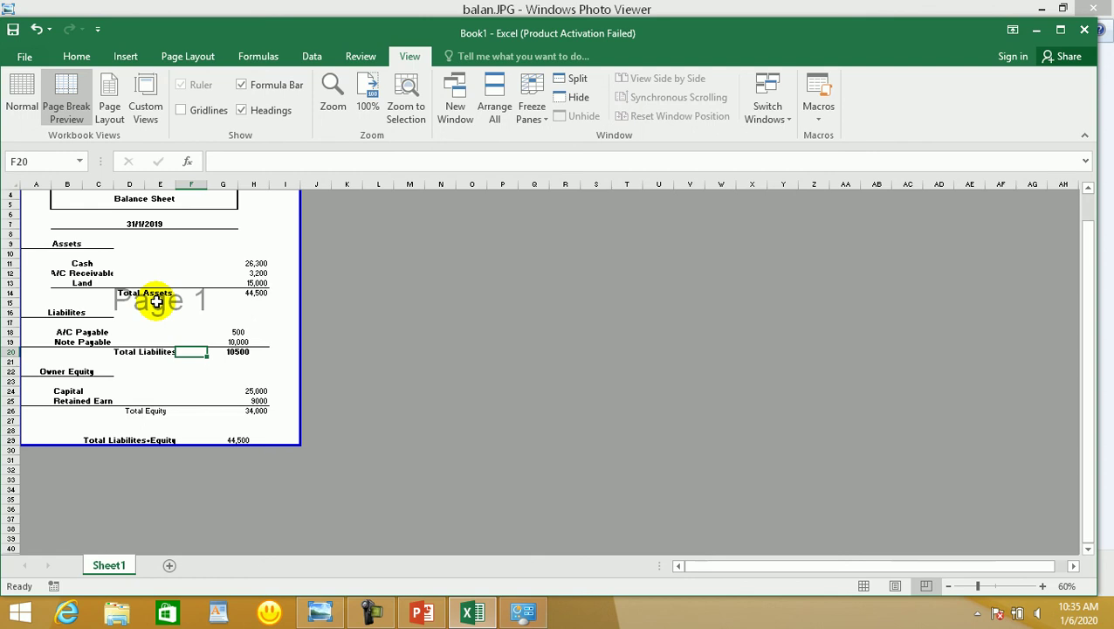
pyautogui.click(21, 98)
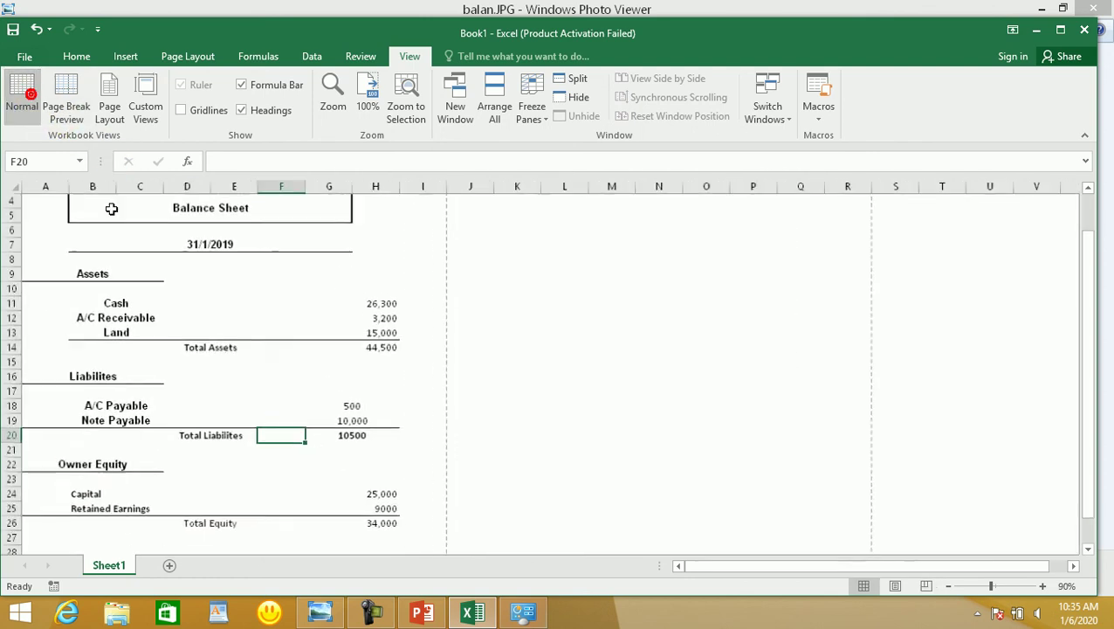
# Apply Thick Outside Borders around the balance sheet range A4:I29
pyautogui.moveTo(38, 199); pyautogui.dragTo(405, 482)
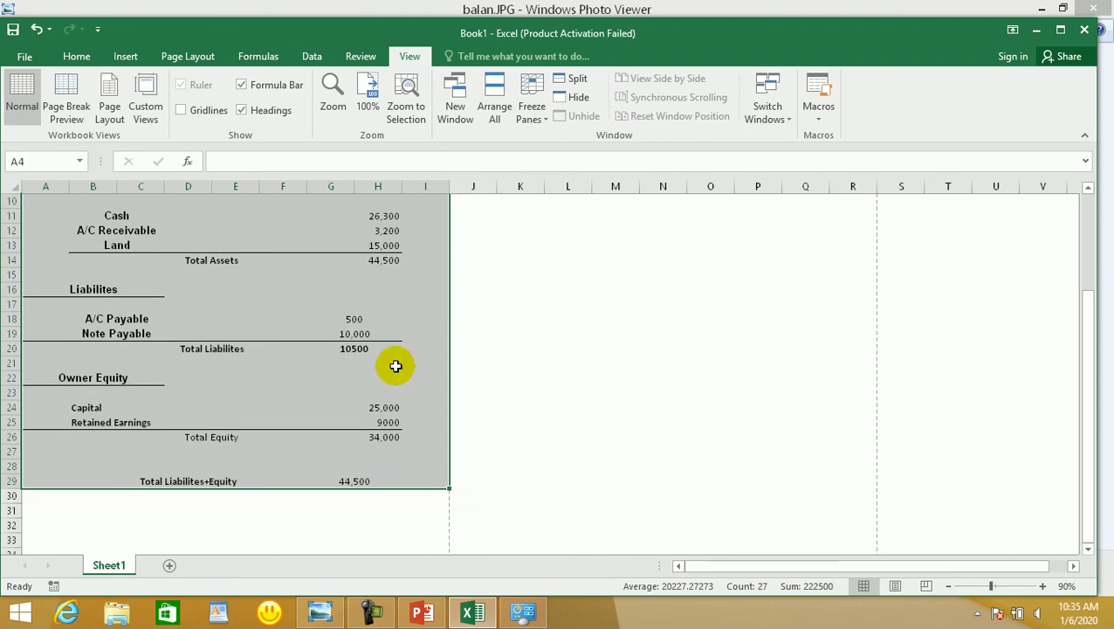
pyautogui.click(87, 57)
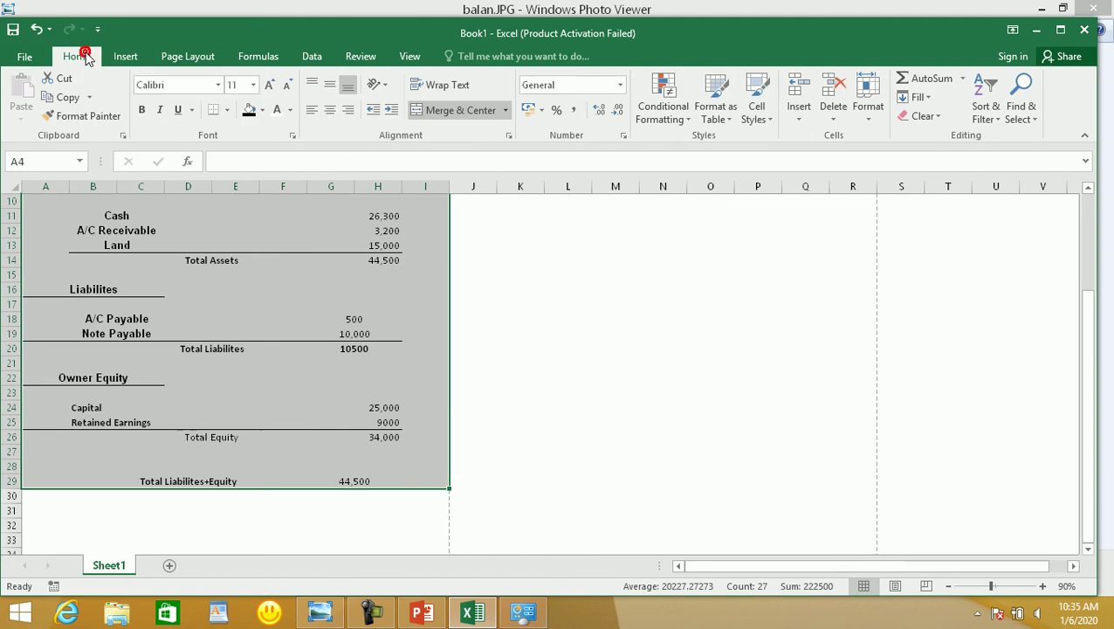
pyautogui.click(227, 111)
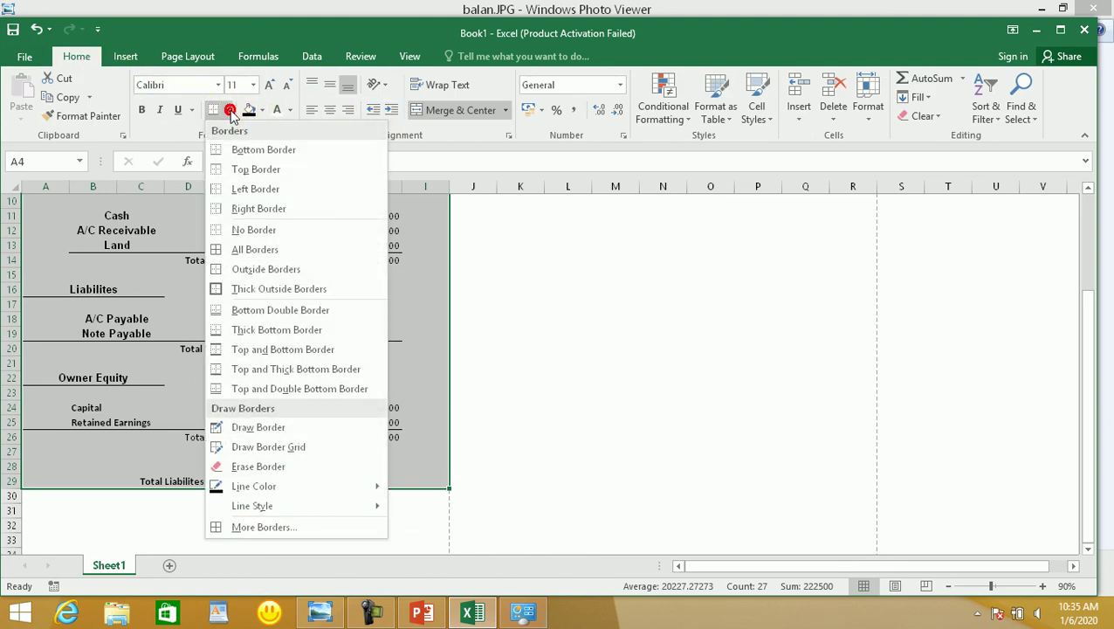
pyautogui.click(282, 294)
pyautogui.scroll(3, 281, 288)
pyautogui.click(301, 303)
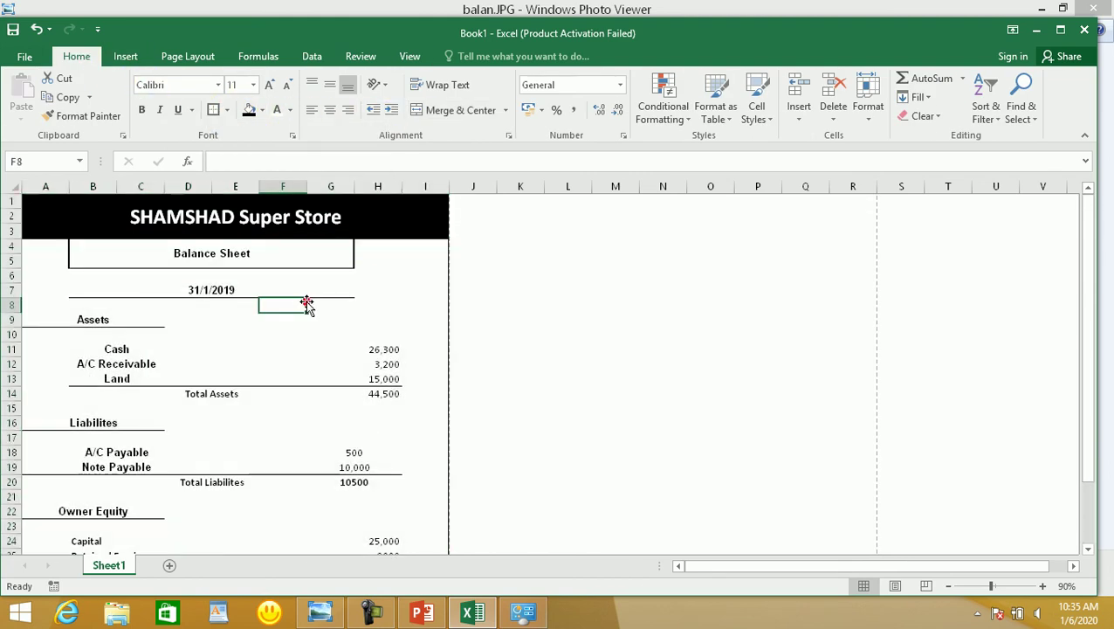
# Show the bordered balance sheet in Page Break Preview to check that it fits the page
pyautogui.click(411, 56)
pyautogui.click(66, 96)
pyautogui.click(219, 316)
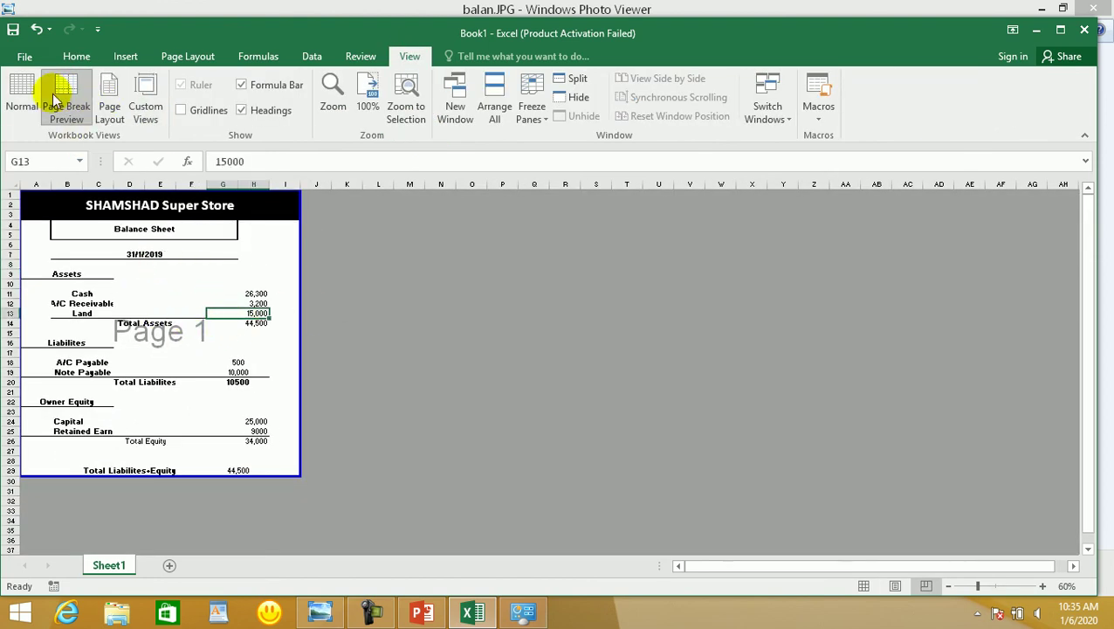
# Open the print preview, zoom to the page, and examine the balance sheet from its title to Total Liabilites+Equity
pyautogui.click(24, 55)
pyautogui.click(35, 251)
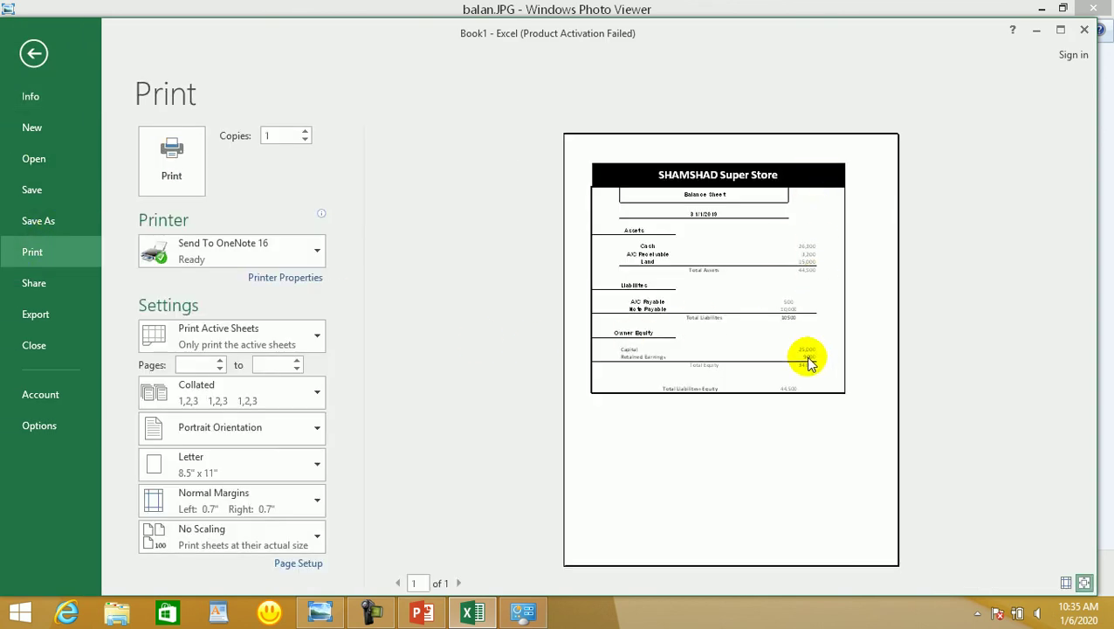
pyautogui.click(1085, 583)
pyautogui.scroll(-3, 795, 283)
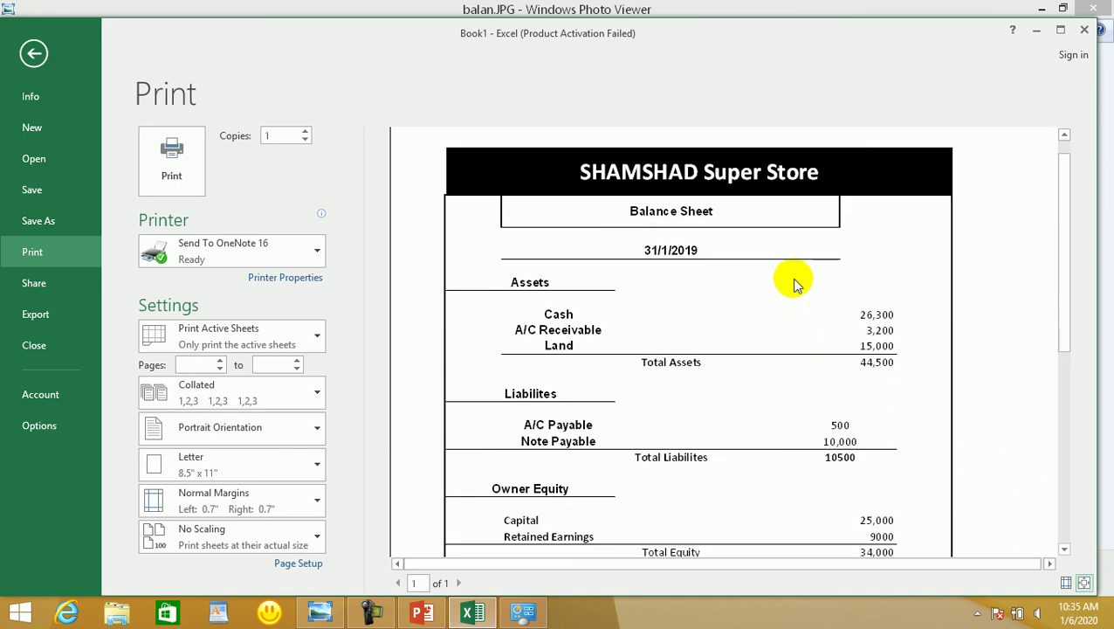
pyautogui.scroll(1, 860, 404)
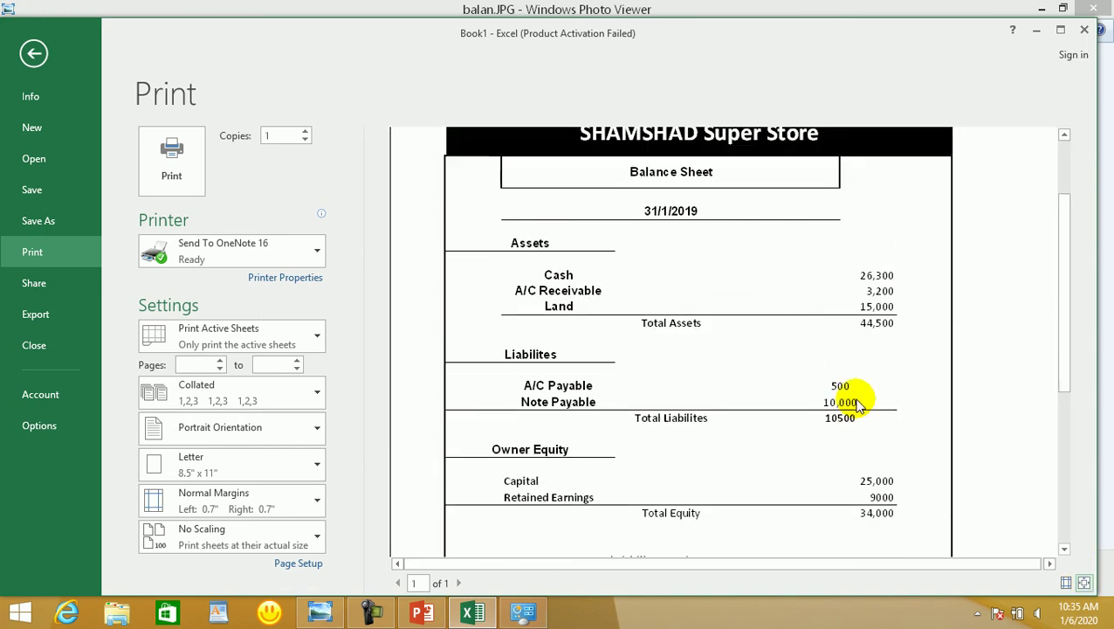
pyautogui.scroll(1, 793, 257)
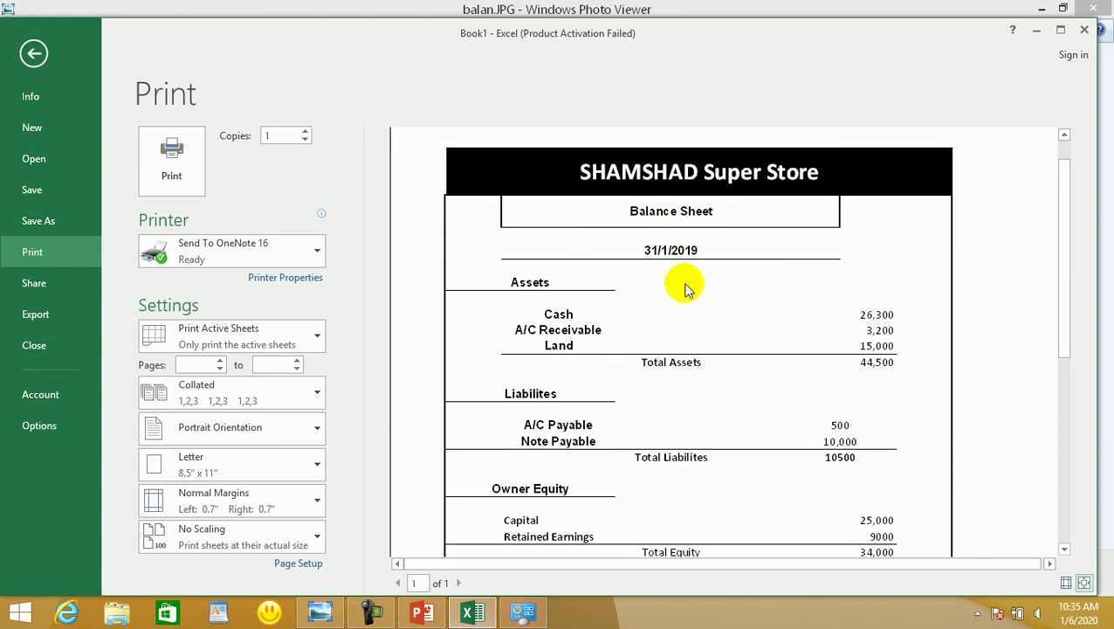
pyautogui.scroll(-2, 599, 288)
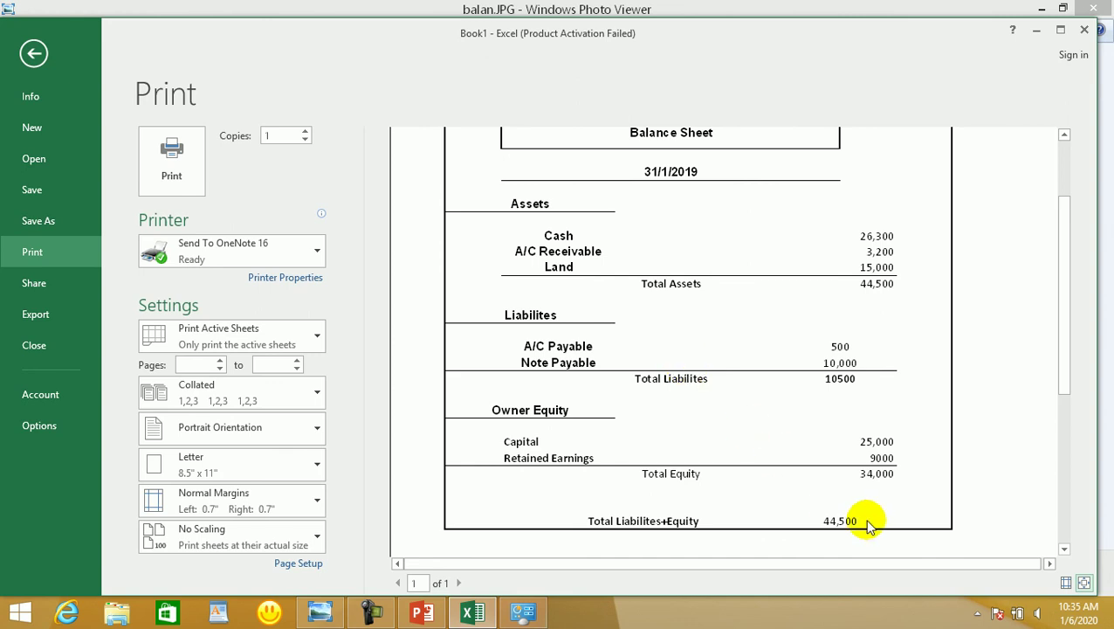
pyautogui.scroll(1, 801, 477)
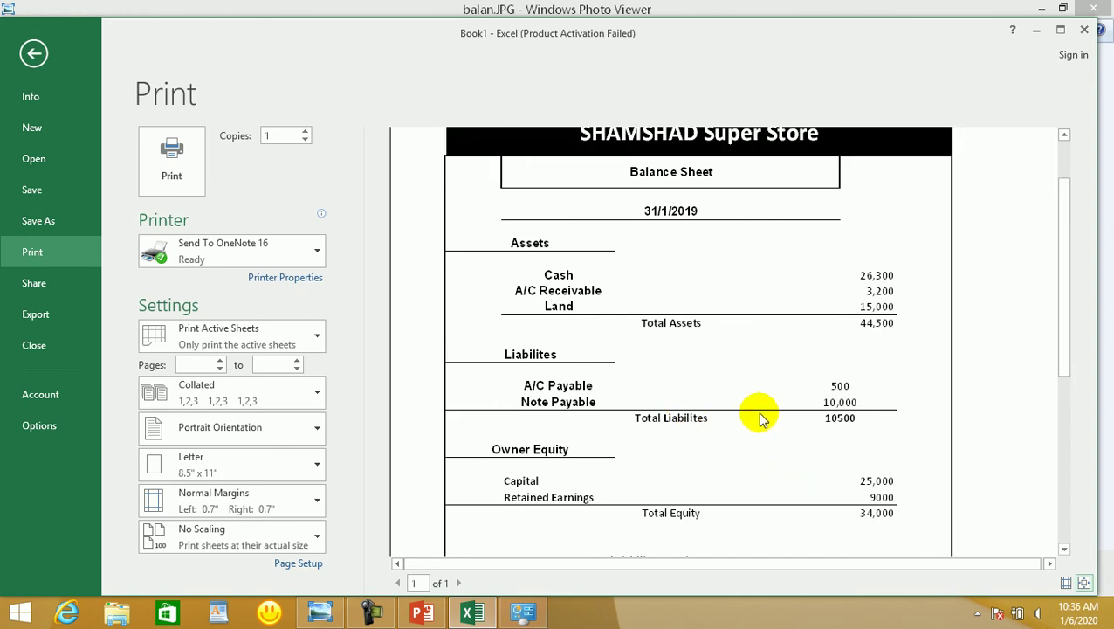
# Leave the print preview and return the worksheet to Normal view
pyautogui.click(30, 55)
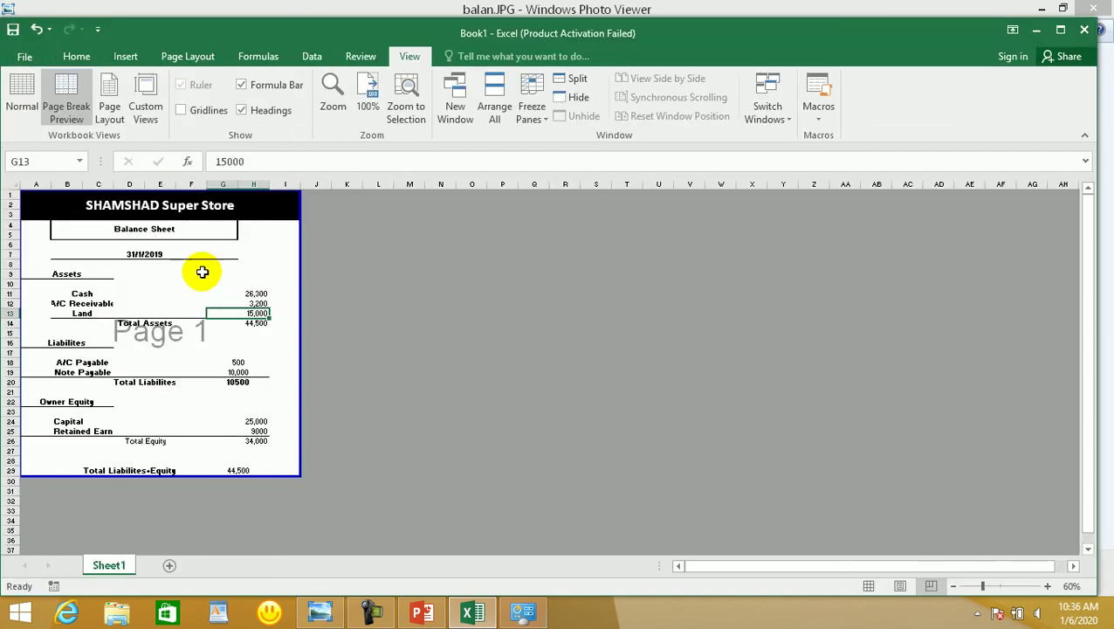
pyautogui.click(21, 94)
pyautogui.click(210, 281)
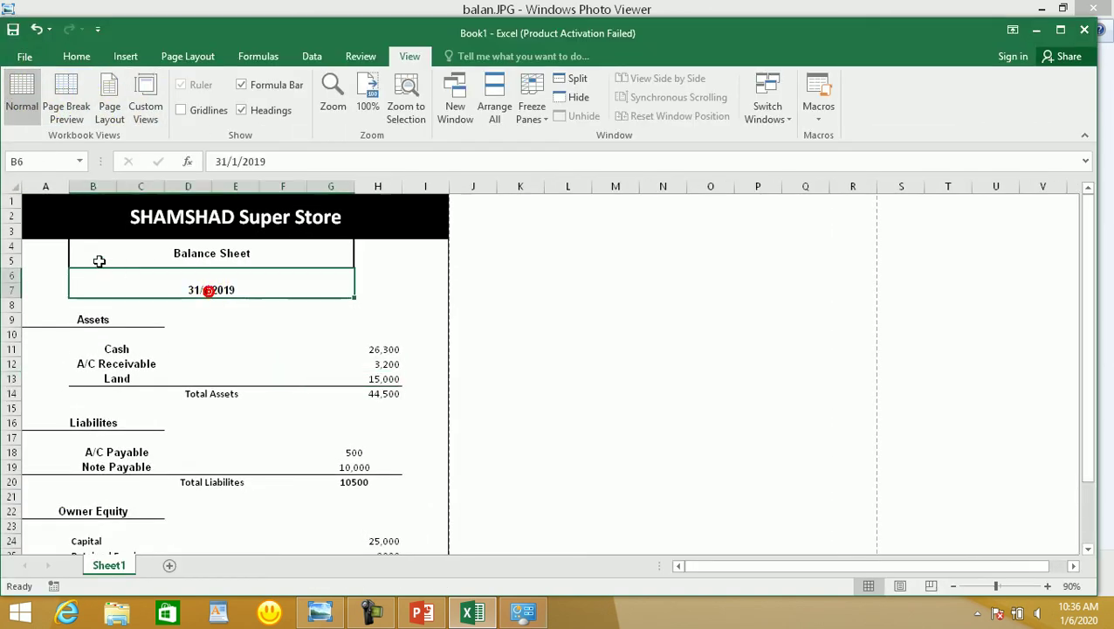
# Review the Assets section, including its heading, the Cash, A/C Receivable and Land rows, and the blank cells around them
pyautogui.moveTo(47, 296); pyautogui.dragTo(430, 365)
pyautogui.click(290, 418)
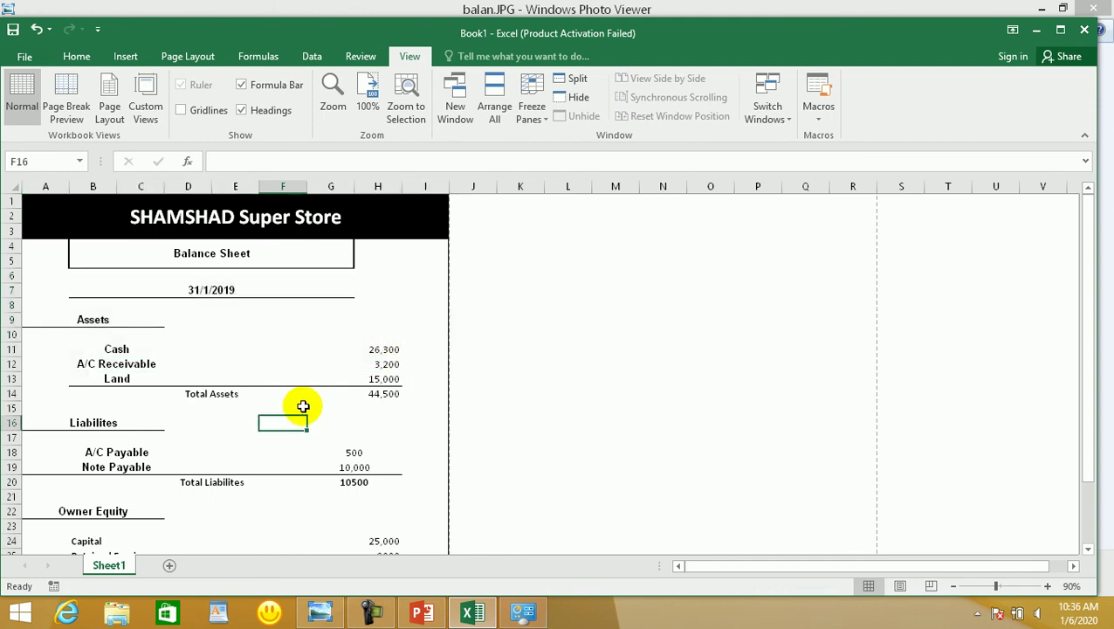
pyautogui.scroll(-1, 306, 405)
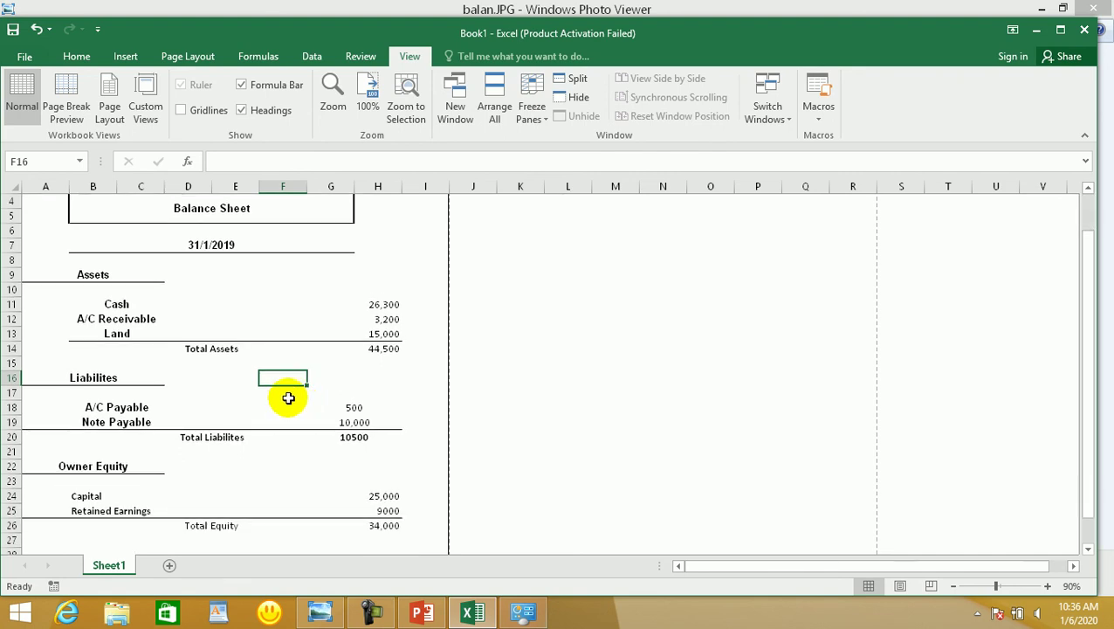
pyautogui.click(100, 273)
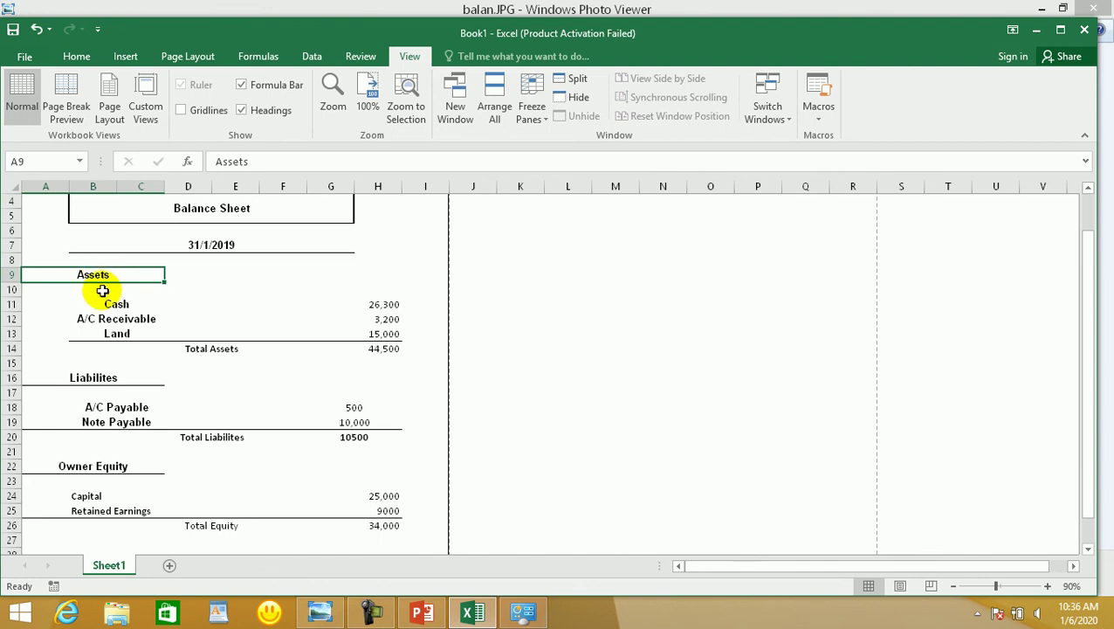
pyautogui.moveTo(93, 291); pyautogui.dragTo(143, 293)
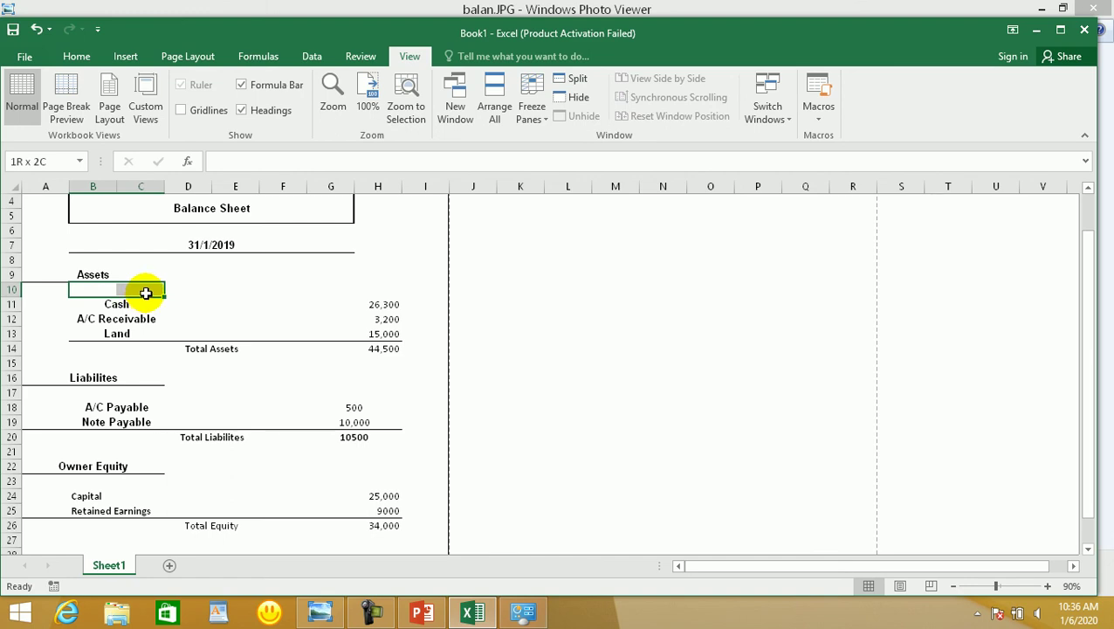
pyautogui.click(78, 353)
pyautogui.moveTo(93, 353); pyautogui.dragTo(150, 355)
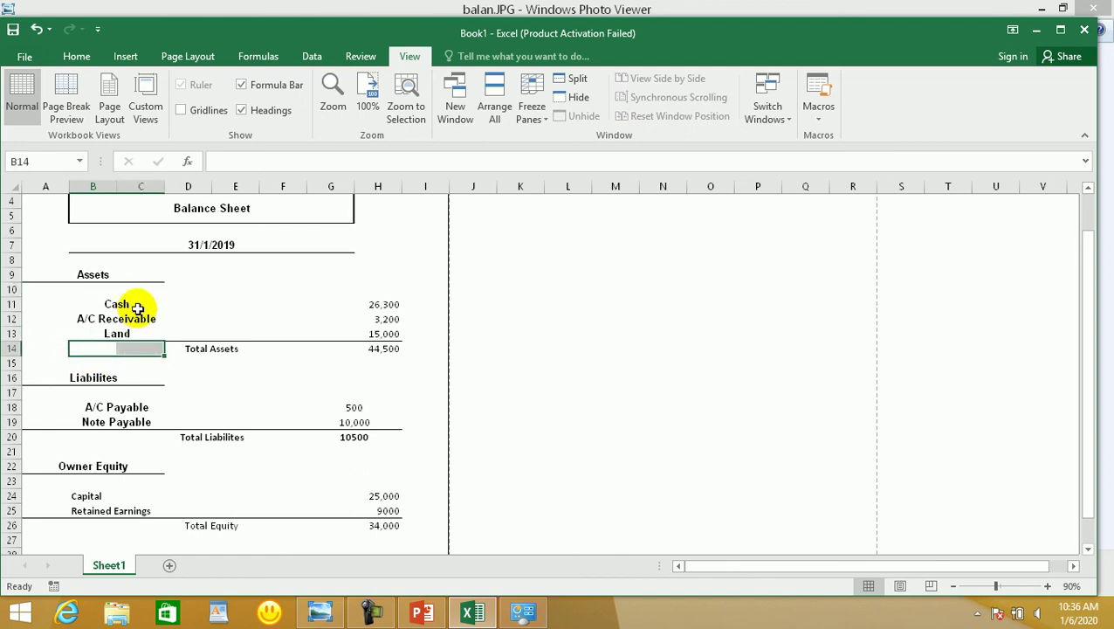
pyautogui.moveTo(139, 303); pyautogui.dragTo(137, 319)
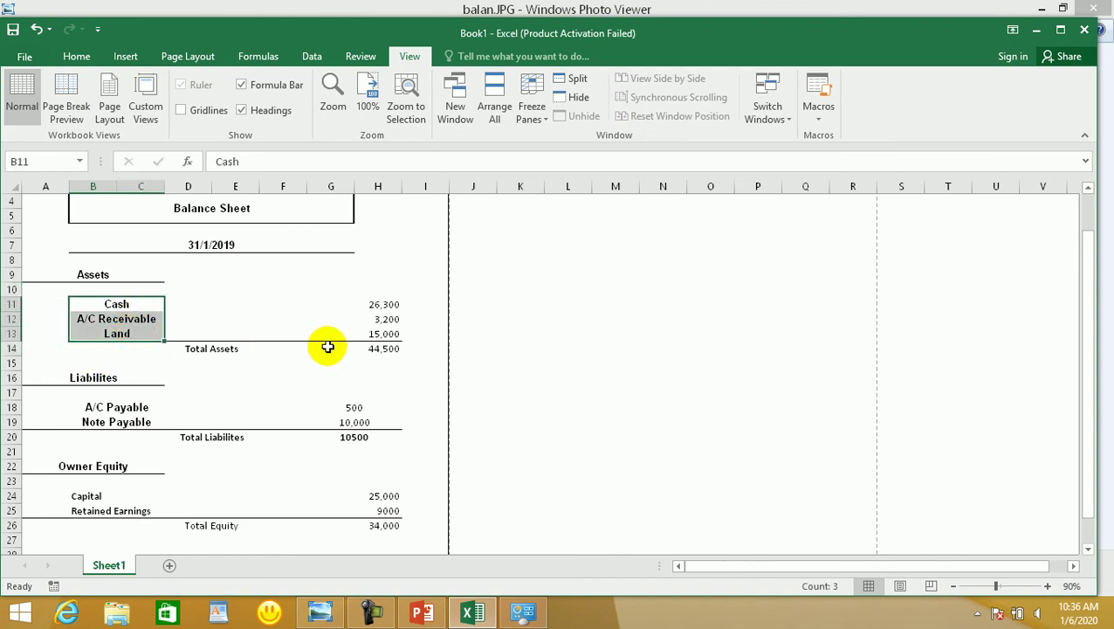
pyautogui.click(374, 336)
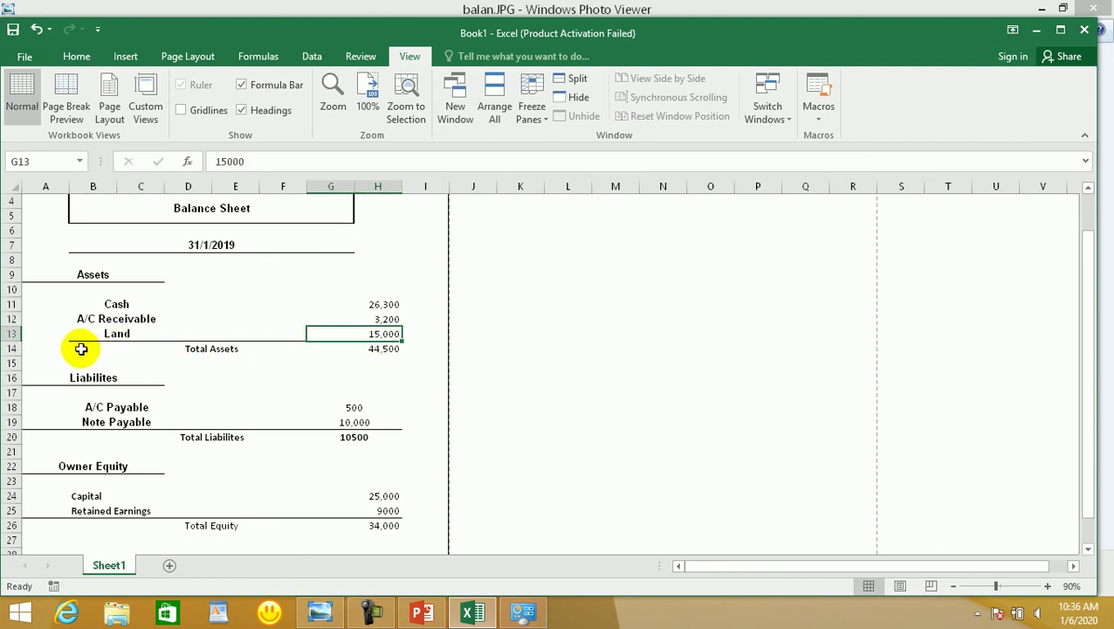
pyautogui.moveTo(83, 351); pyautogui.dragTo(149, 370)
# Review the Liabilites section, including the A/C Payable and Note Payable rows, their amounts, and the blank cells around them
pyautogui.moveTo(345, 388); pyautogui.dragTo(380, 389)
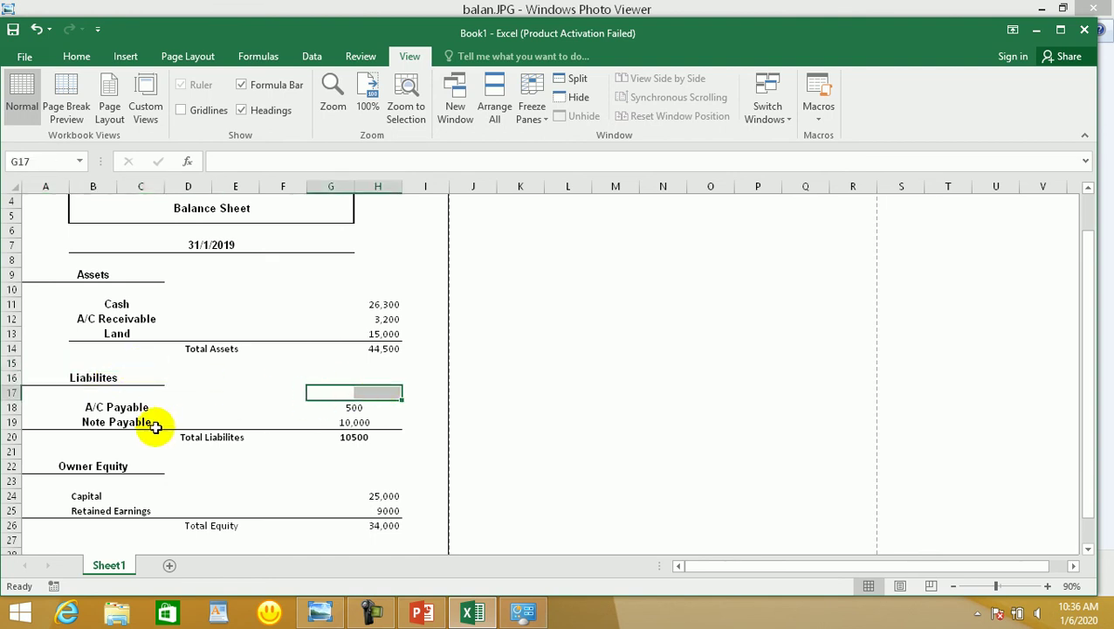
pyautogui.scroll(-1, 116, 404)
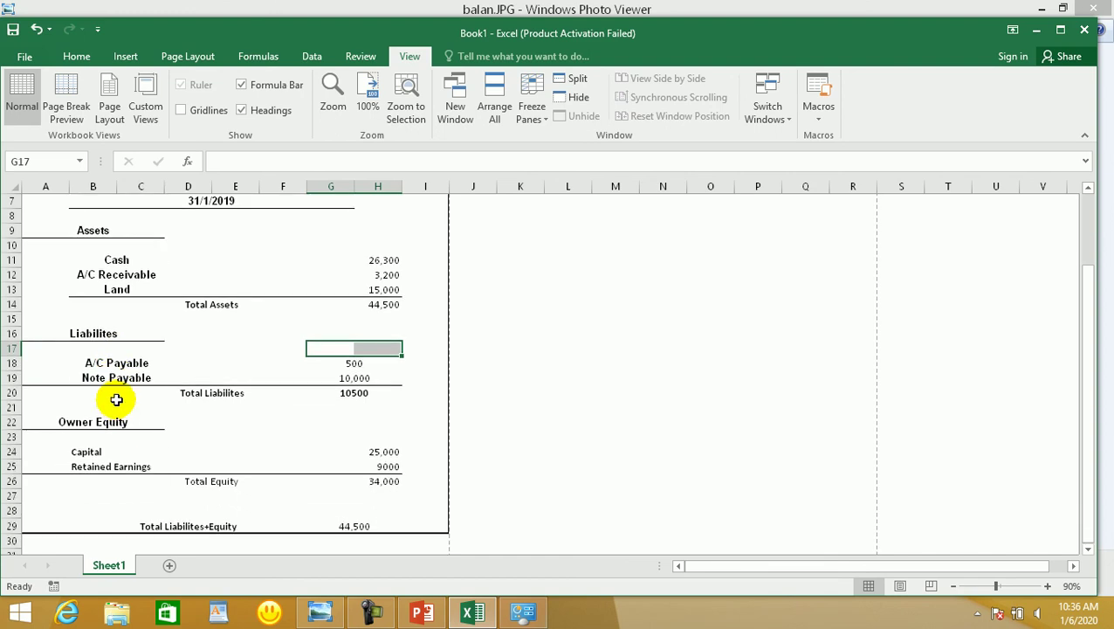
pyautogui.moveTo(83, 350); pyautogui.dragTo(157, 356)
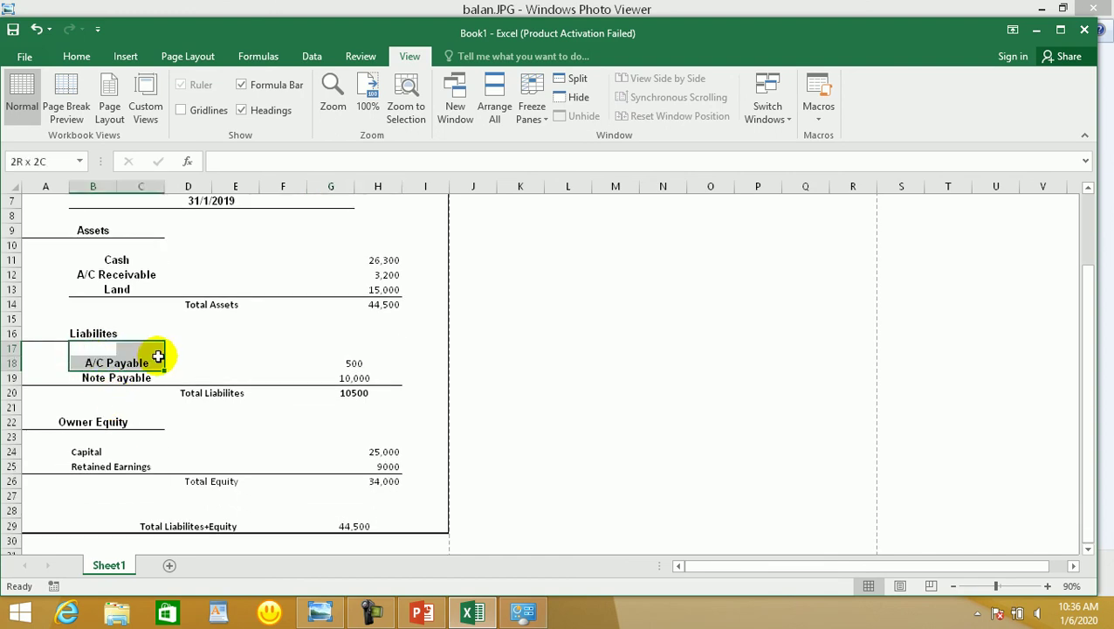
pyautogui.moveTo(87, 350); pyautogui.dragTo(148, 350)
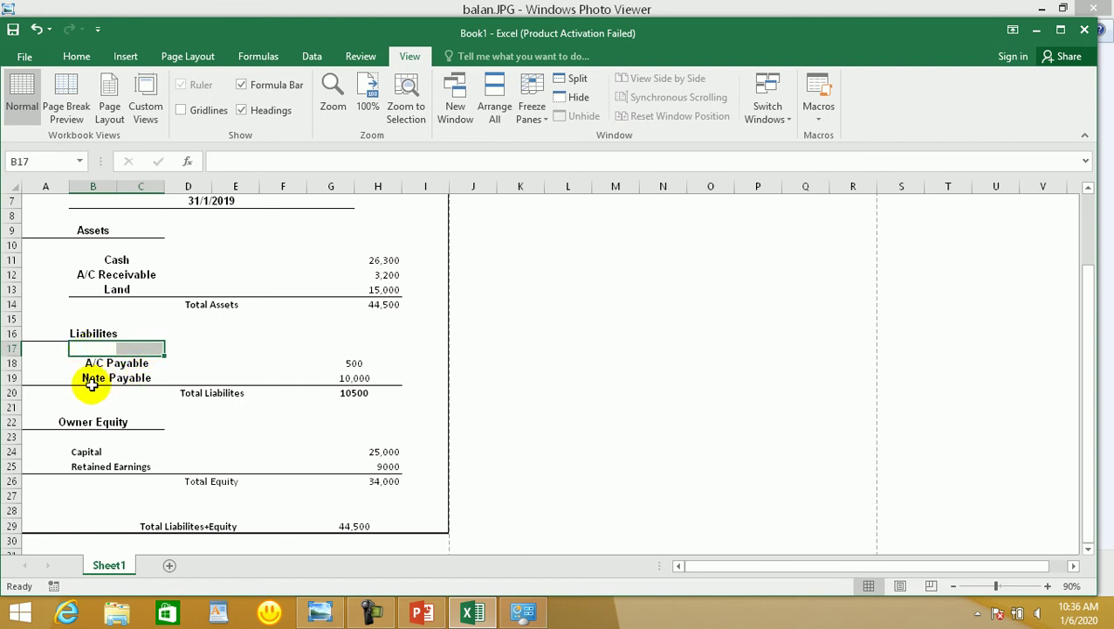
pyautogui.click(354, 378)
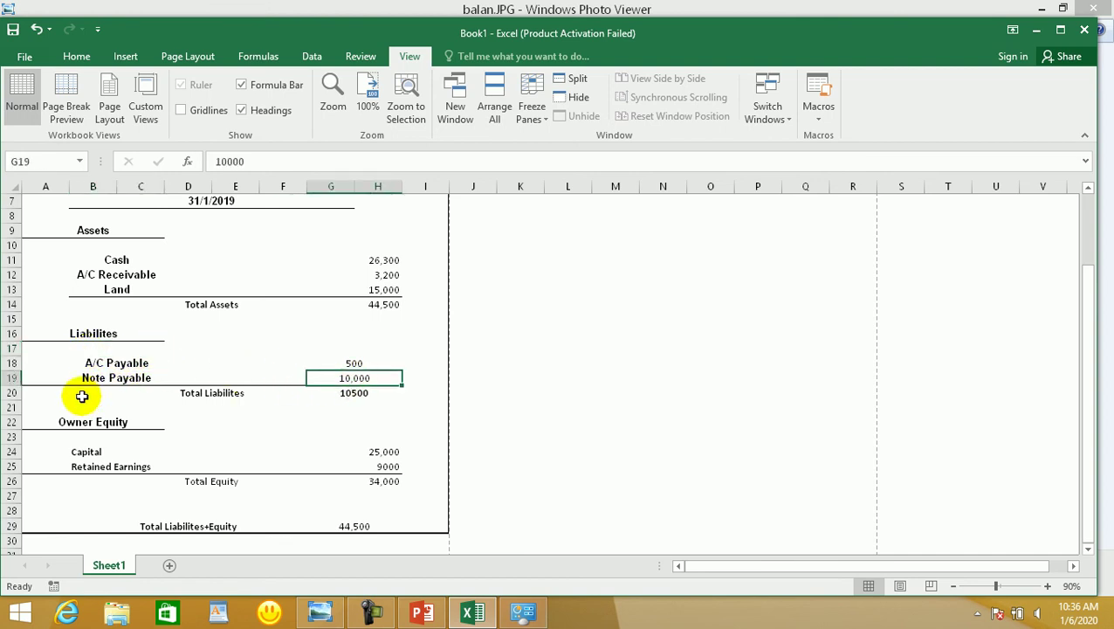
pyautogui.moveTo(81, 397); pyautogui.dragTo(144, 398)
pyautogui.moveTo(314, 408); pyautogui.dragTo(363, 408)
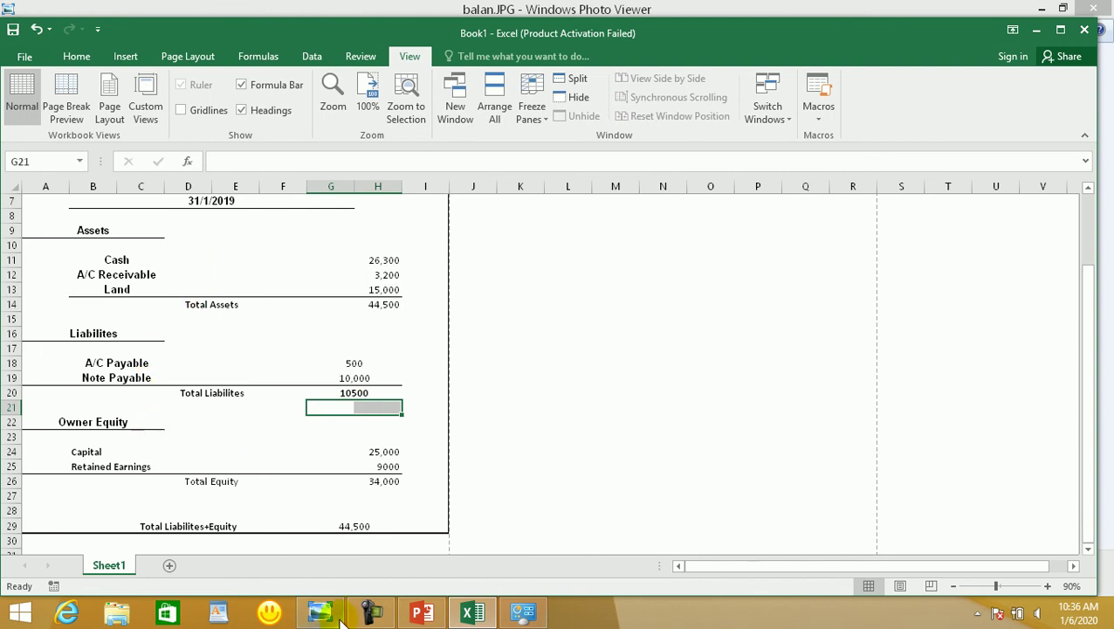
pyautogui.moveTo(376, 613)
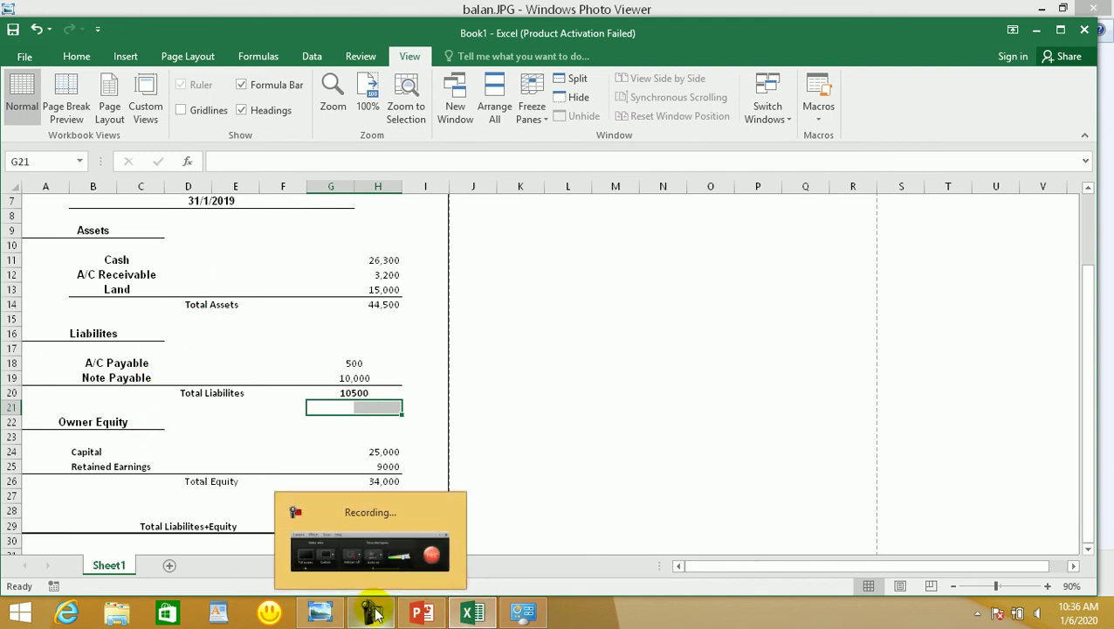